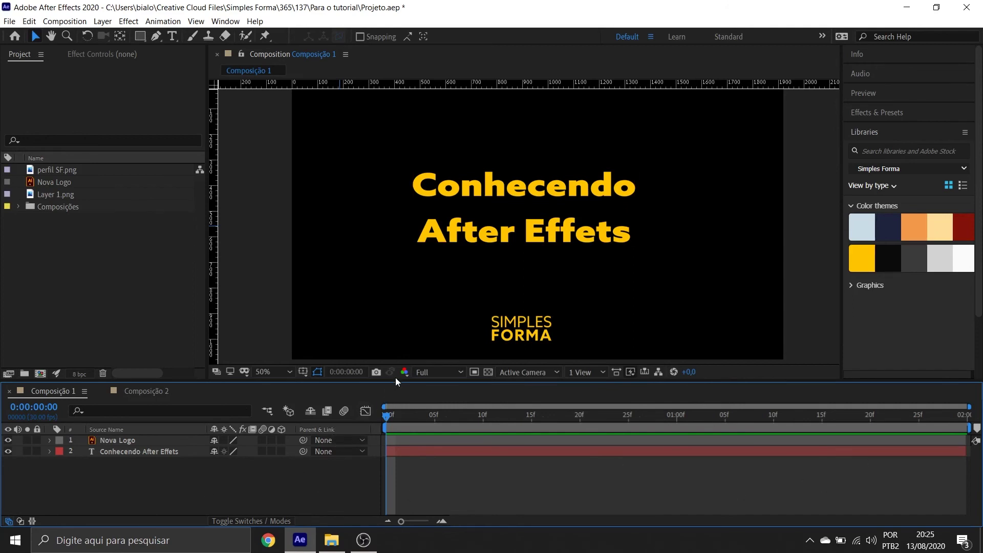
Step: Make the timeline panel slightly taller and select the Conhecendo After Effets text layer
{"action": "left_click_drag", "start_coordinate": [394, 381], "coordinate": [393, 371]}
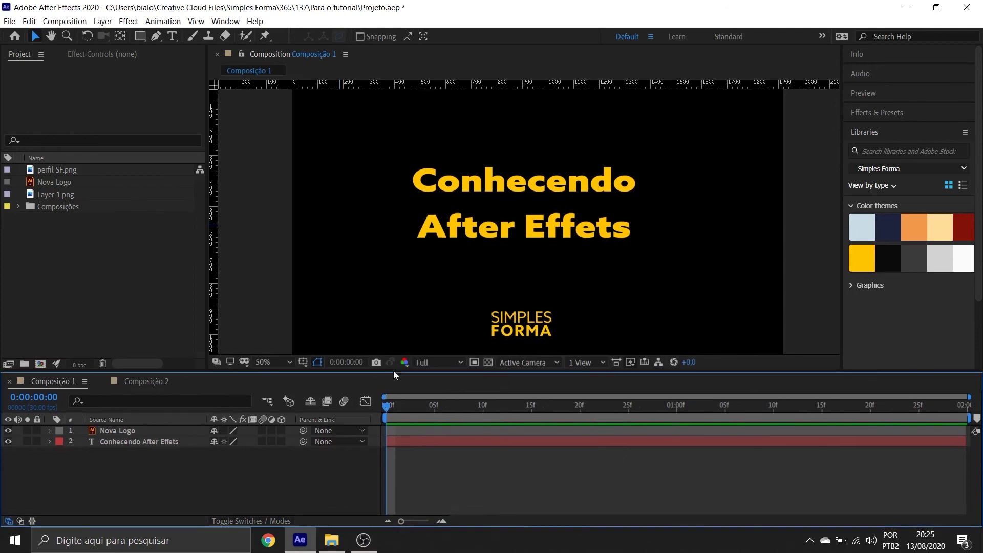
{"action": "left_click", "coordinate": [113, 430]}
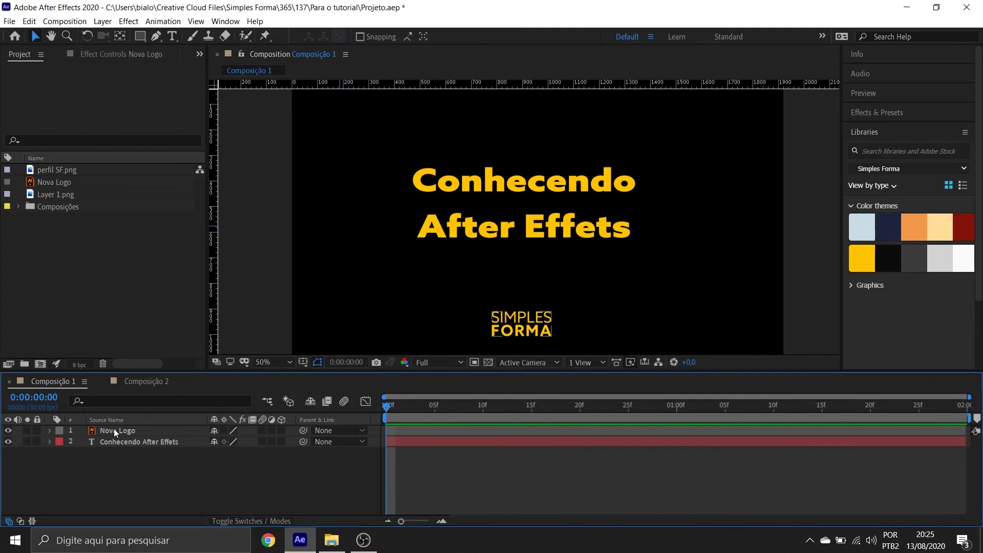
{"action": "left_click", "coordinate": [118, 442]}
{"action": "left_click", "coordinate": [115, 443]}
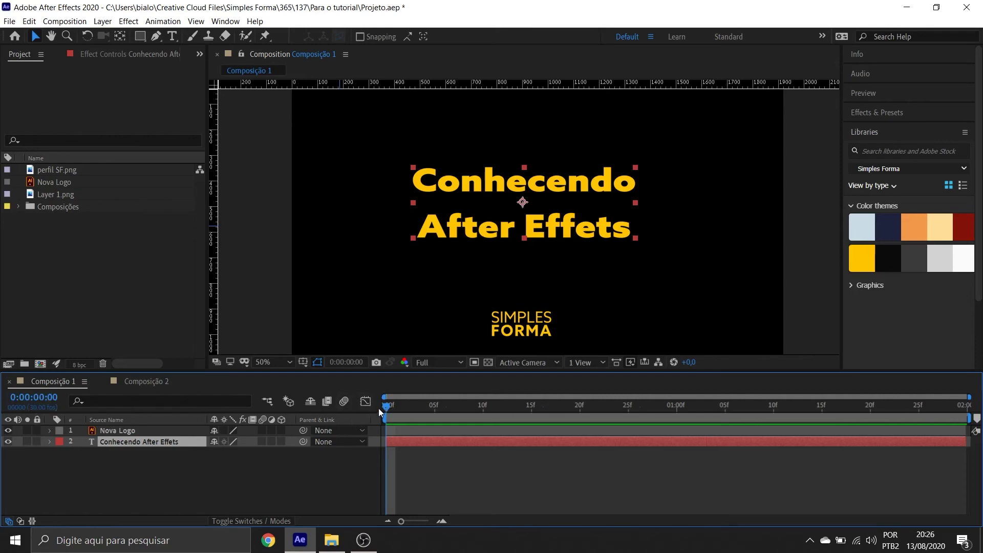
Step: Move the current time indicator to 0:00:00:20, to 0:00:01:00 and to 0:00:01:12
{"action": "left_click_drag", "start_coordinate": [386, 407], "coordinate": [576, 407]}
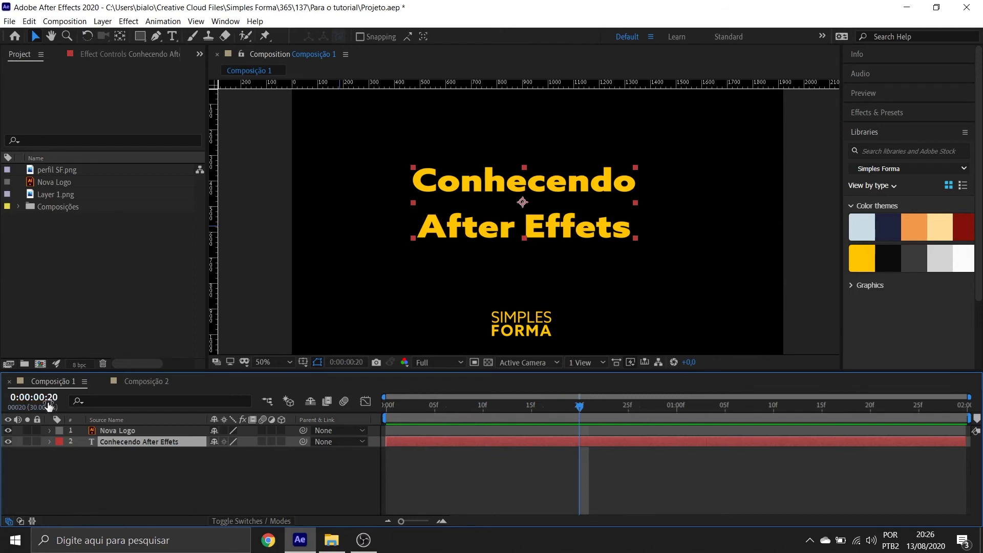
{"action": "left_click_drag", "start_coordinate": [590, 405], "coordinate": [675, 407]}
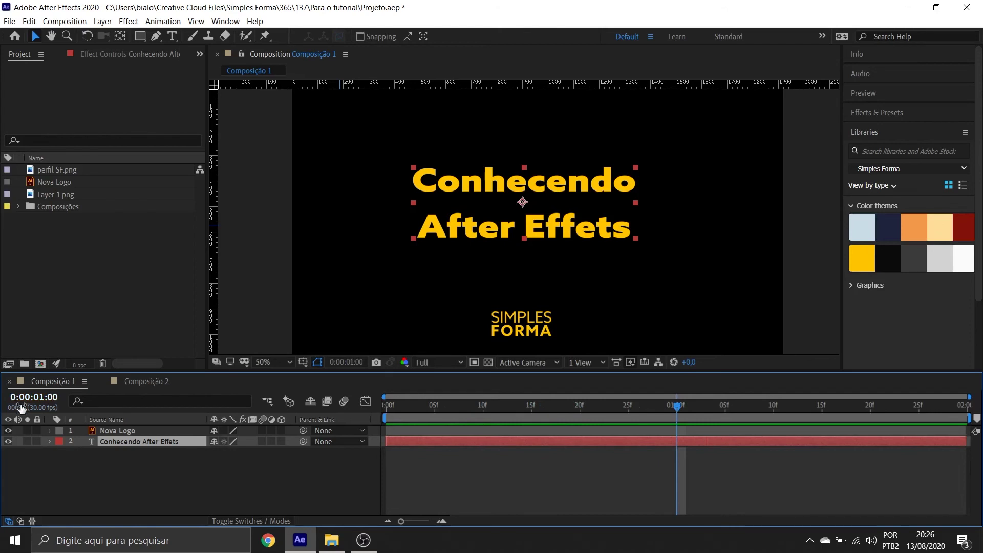
{"action": "left_click", "coordinate": [792, 407]}
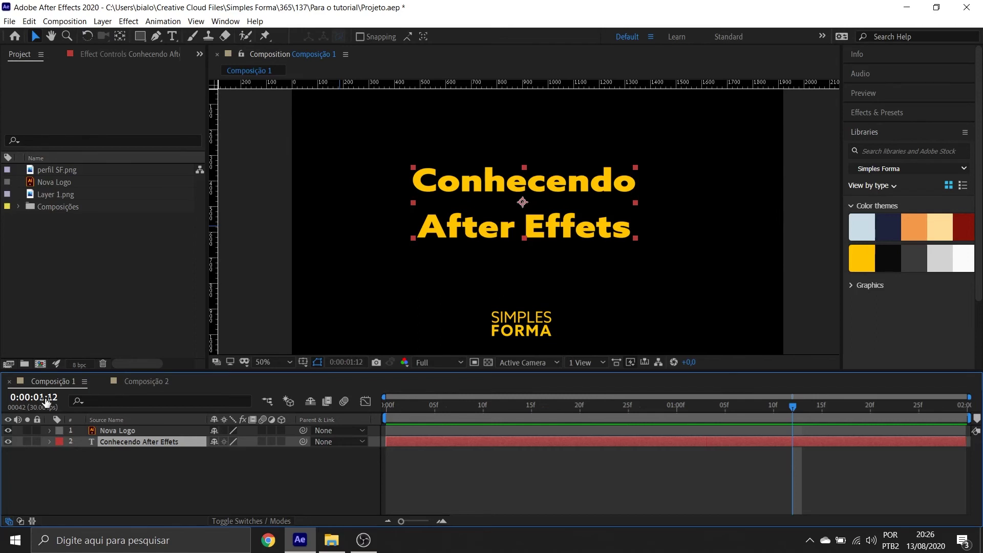
Step: Switch the timeline's time display to frames and move the current time indicator to frame 25
{"action": "left_click", "coordinate": [45, 402], "text": "ctrl"}
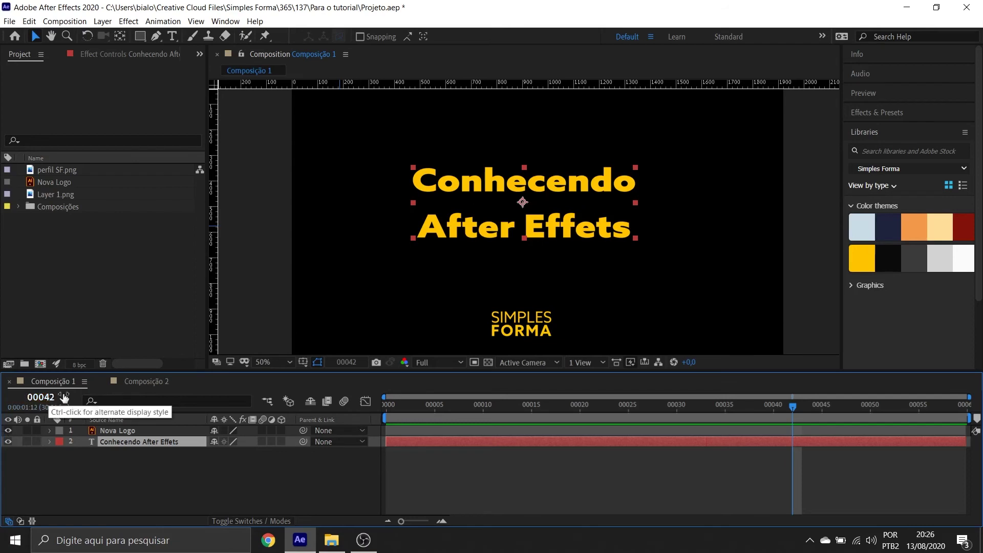
{"action": "left_click_drag", "start_coordinate": [794, 407], "coordinate": [625, 435]}
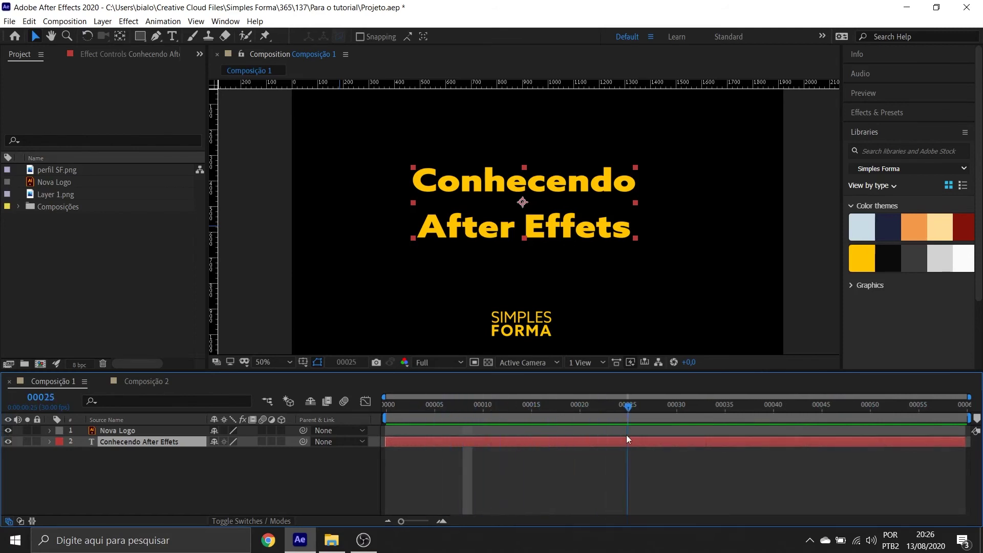
{"action": "left_click", "coordinate": [103, 482]}
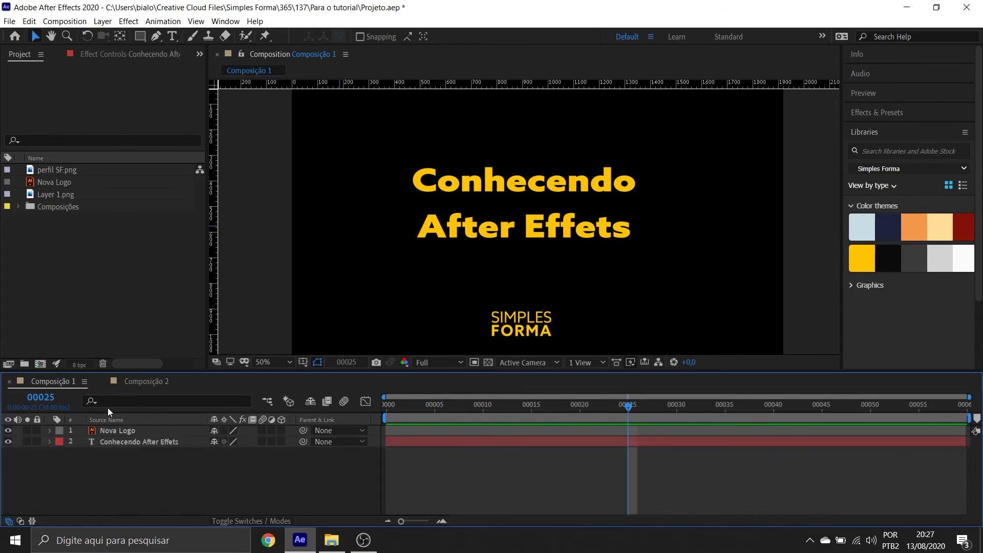
Step: Search the Conhecendo After Effets layer's properties for "positio", select its Position property, and clear the search
{"action": "left_click", "coordinate": [126, 443]}
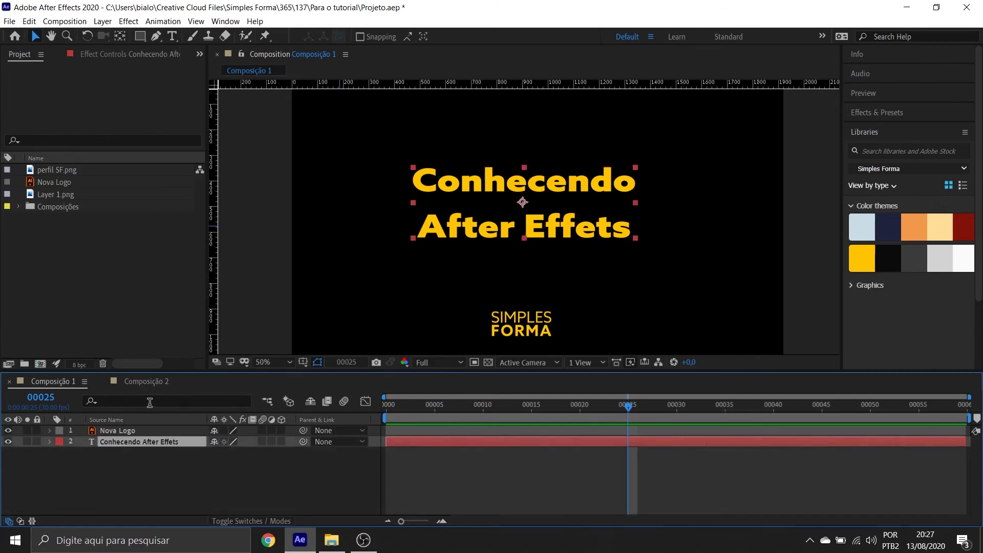
{"action": "left_click", "coordinate": [154, 402]}
{"action": "type", "text": "posi"}
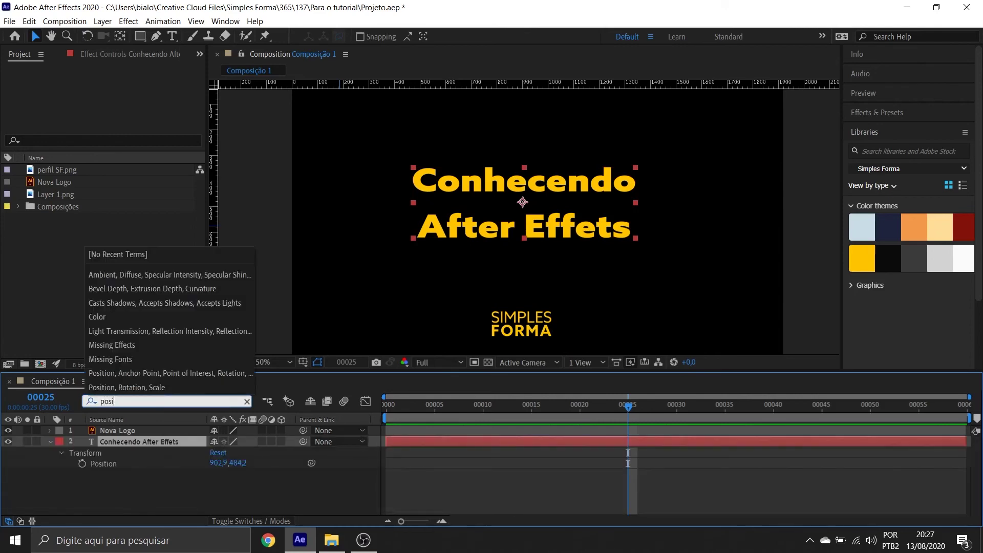
{"action": "type", "text": "tio"}
{"action": "left_click", "coordinate": [126, 465]}
{"action": "left_click", "coordinate": [126, 464]}
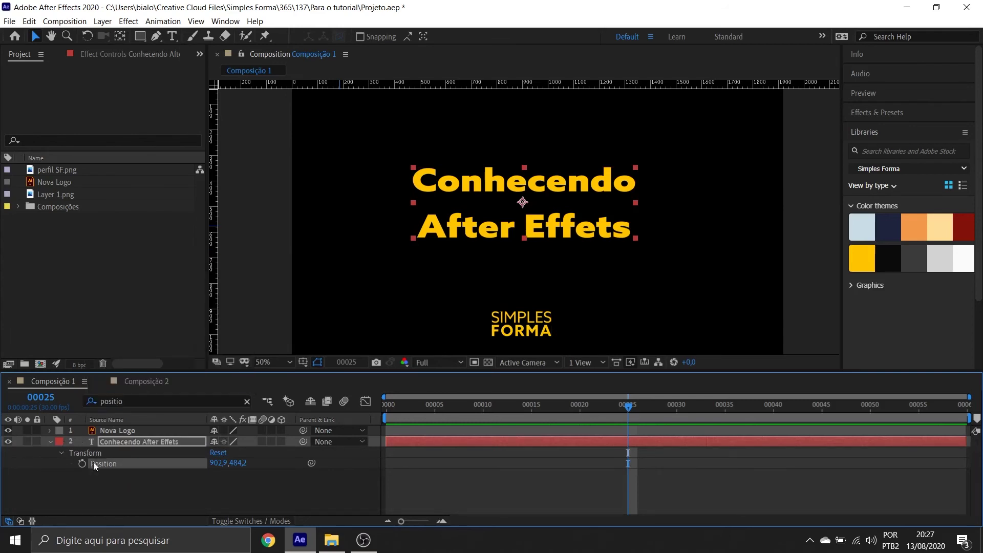
{"action": "left_click", "coordinate": [247, 403]}
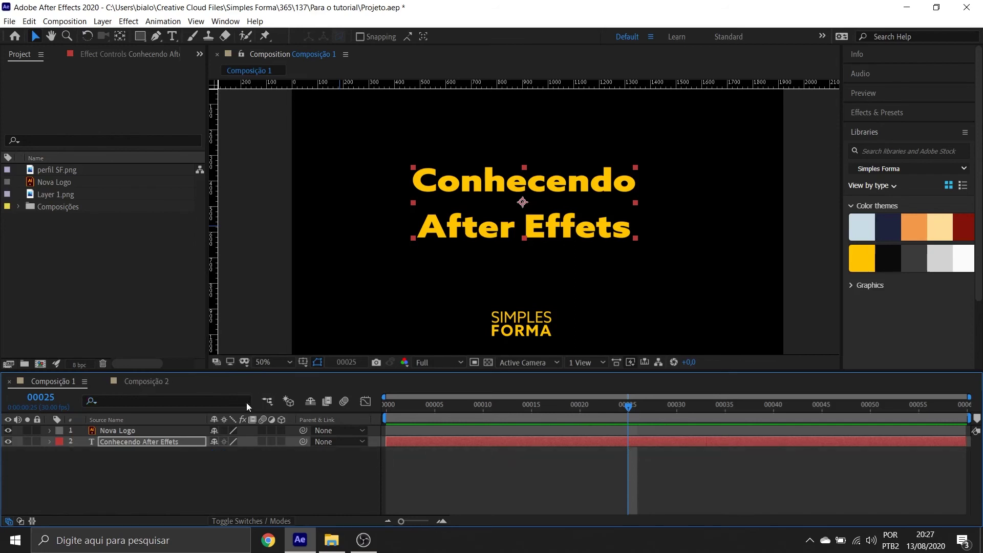
{"action": "left_click", "coordinate": [139, 401]}
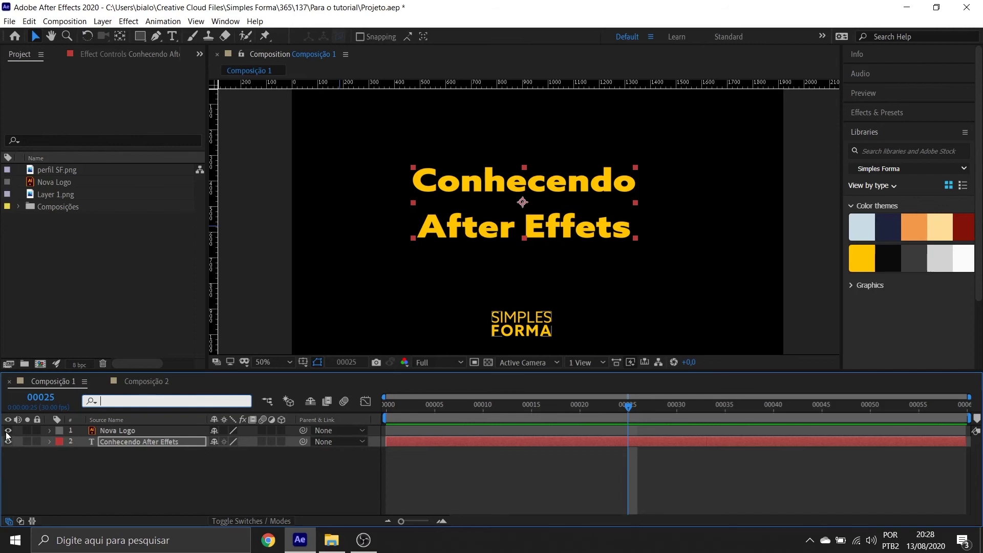
Step: Toggle the visibility of the Nova Logo layer off and back on
{"action": "left_click", "coordinate": [7, 433]}
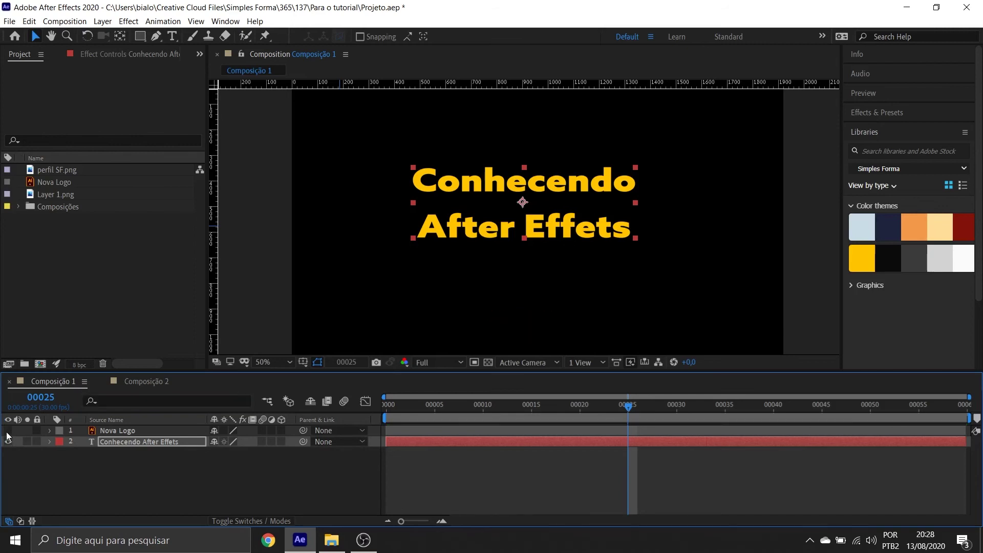
{"action": "left_click", "coordinate": [7, 433]}
{"action": "left_click", "coordinate": [8, 431]}
{"action": "left_click", "coordinate": [7, 431]}
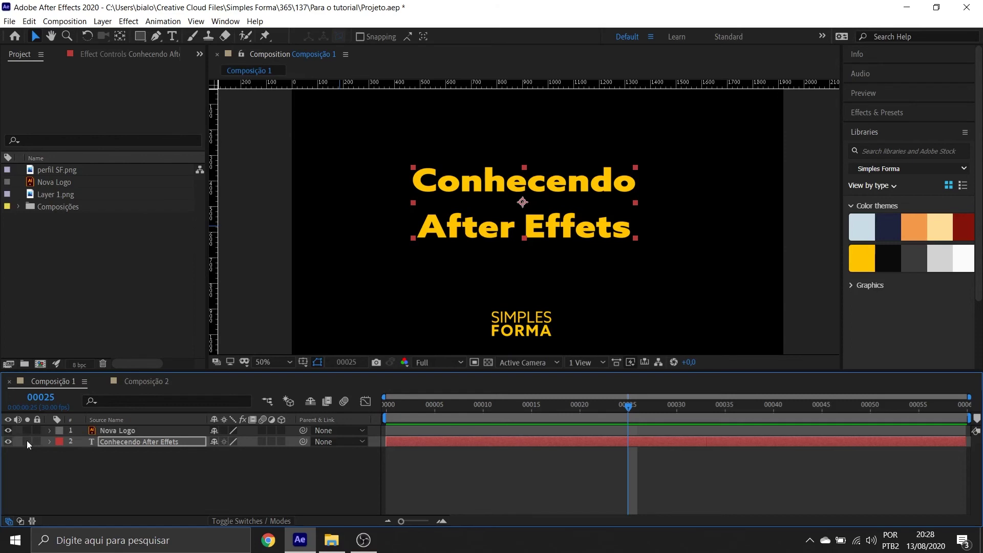
Step: Toggle Solo on and off repeatedly for the Conhecendo After Effets text layer
{"action": "left_click", "coordinate": [27, 441]}
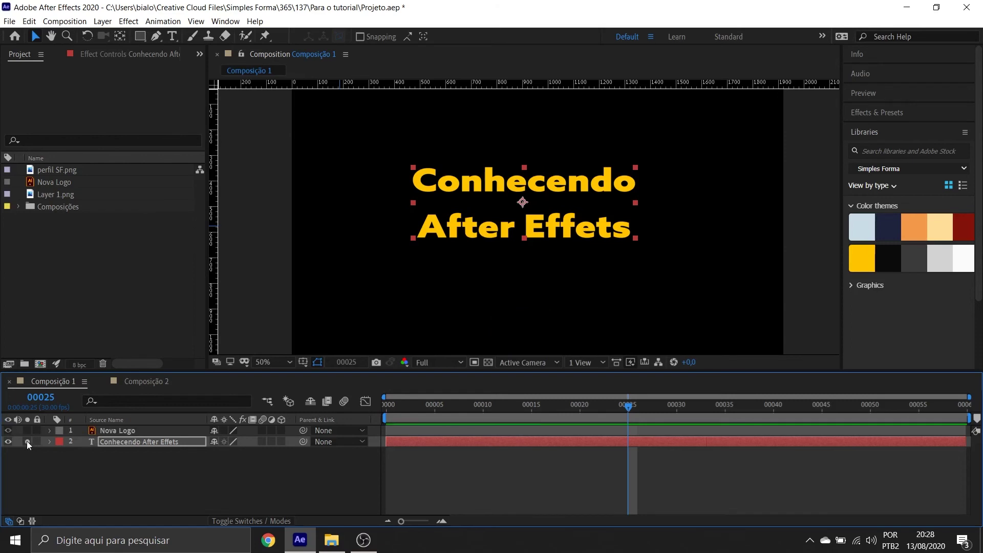
{"action": "left_click", "coordinate": [27, 441]}
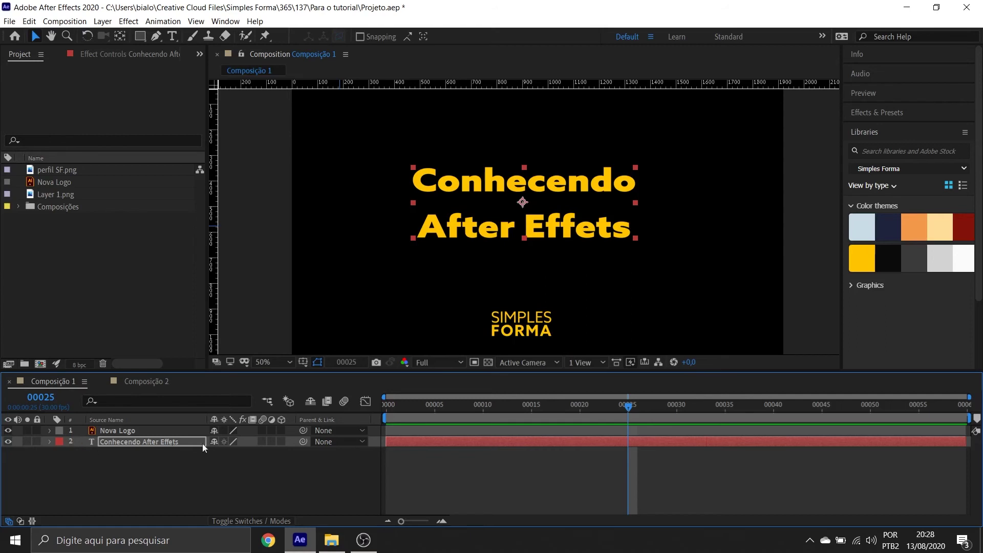
{"action": "left_click", "coordinate": [27, 441]}
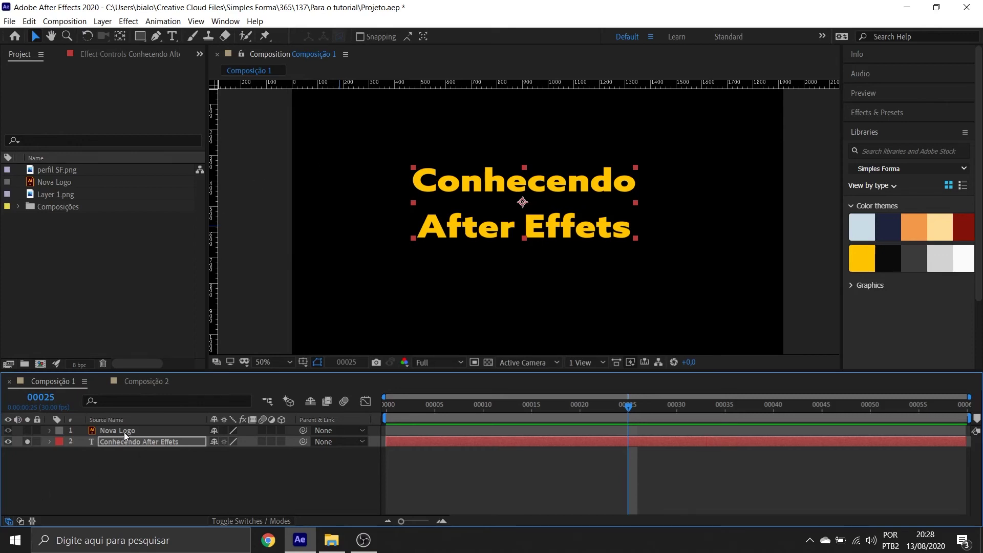
{"action": "left_click", "coordinate": [27, 441]}
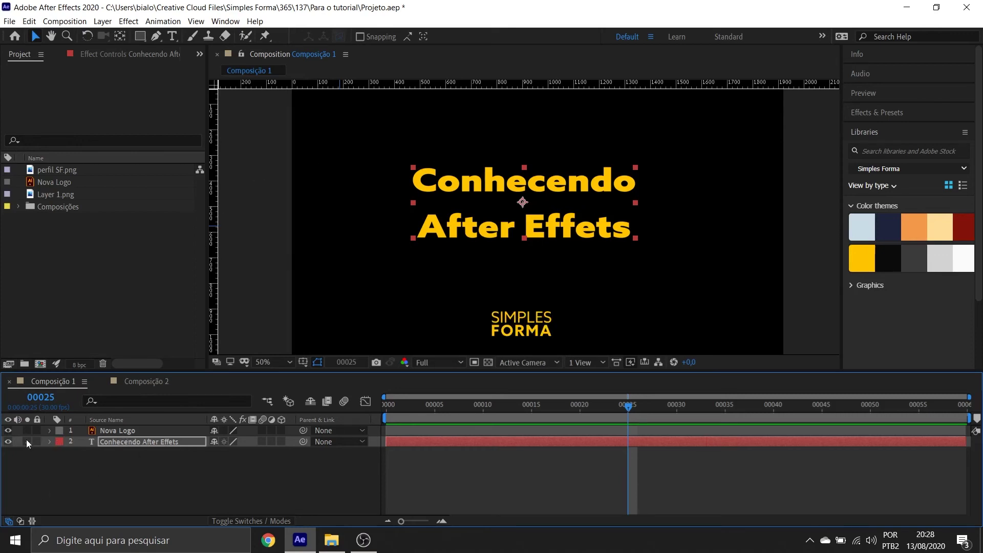
{"action": "left_click", "coordinate": [27, 441]}
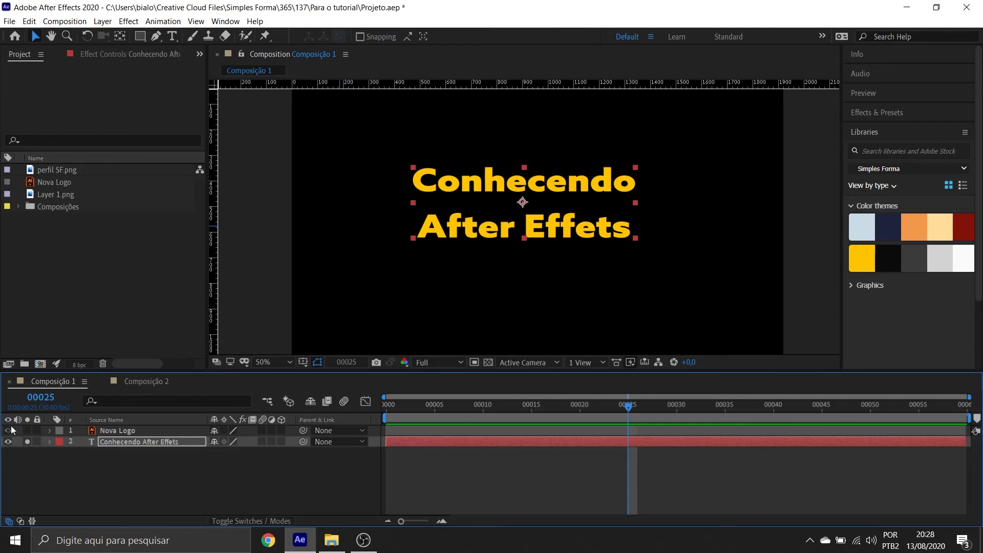
{"action": "left_click", "coordinate": [28, 442]}
Step: Hide and show the Nova Logo layer again, and compare by soloing and unsoloing the text layer
{"action": "left_click", "coordinate": [8, 431]}
{"action": "left_click", "coordinate": [8, 431]}
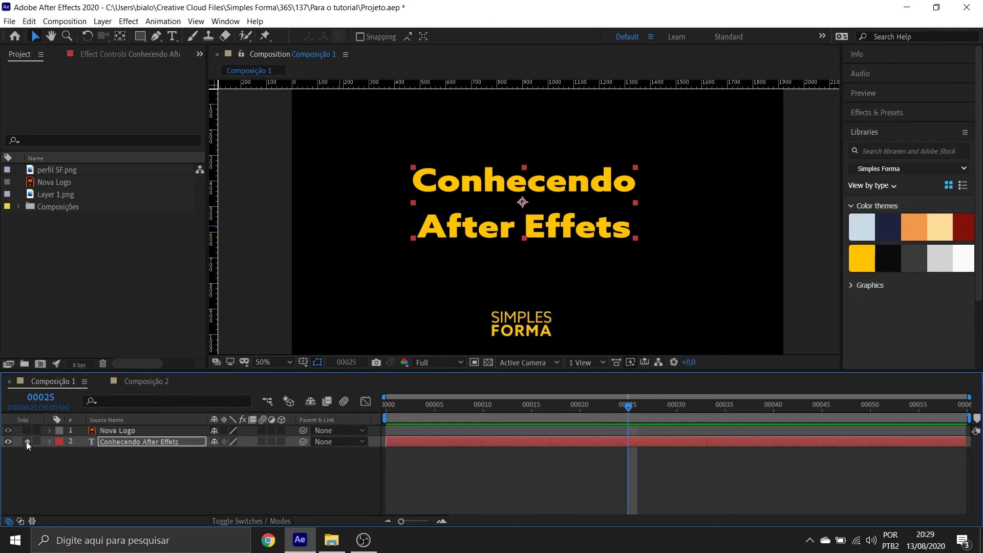
{"action": "left_click", "coordinate": [27, 441]}
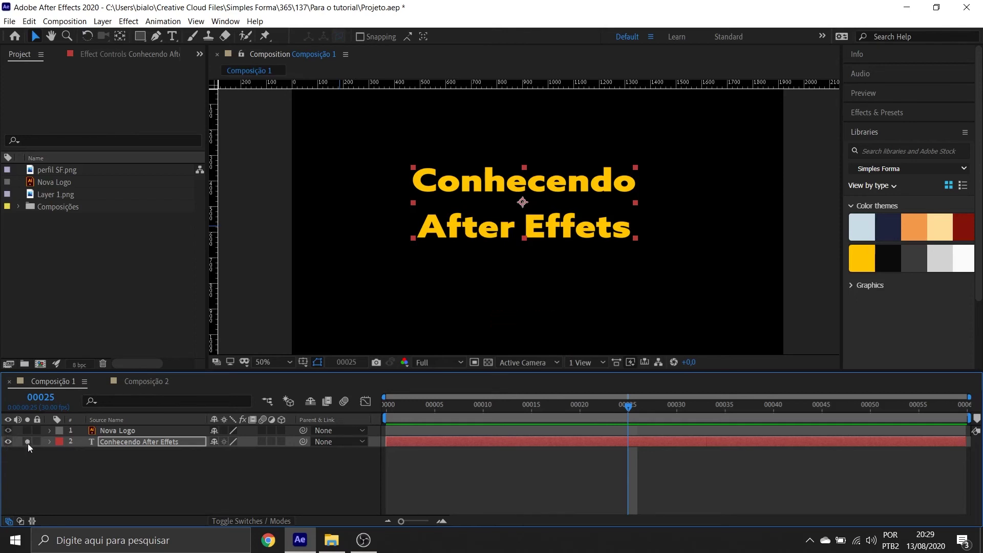
{"action": "left_click", "coordinate": [28, 442]}
Step: Lock the Conhecendo After Effets layer and try to select its text in the composition and change its Anchor Point
{"action": "left_click", "coordinate": [37, 443]}
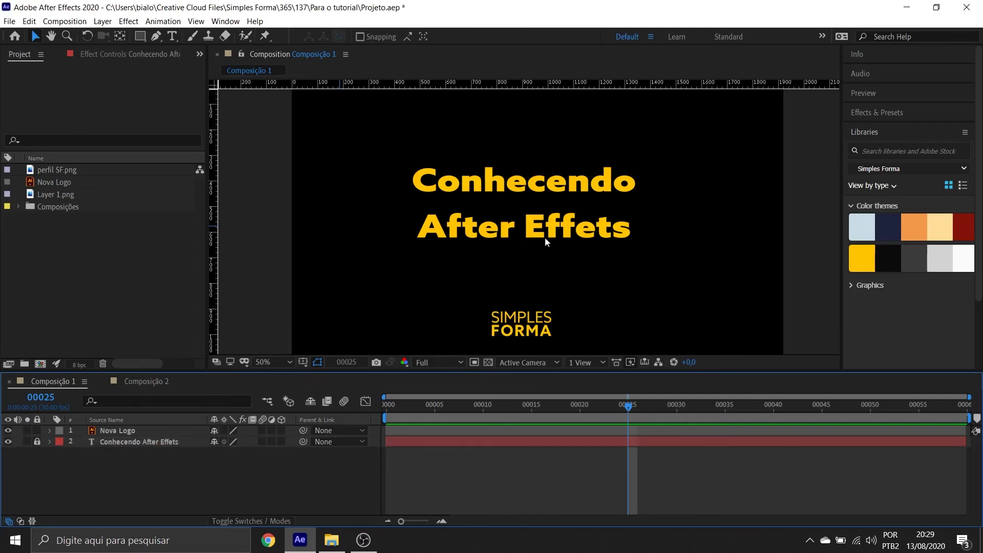
{"action": "left_click", "coordinate": [561, 237]}
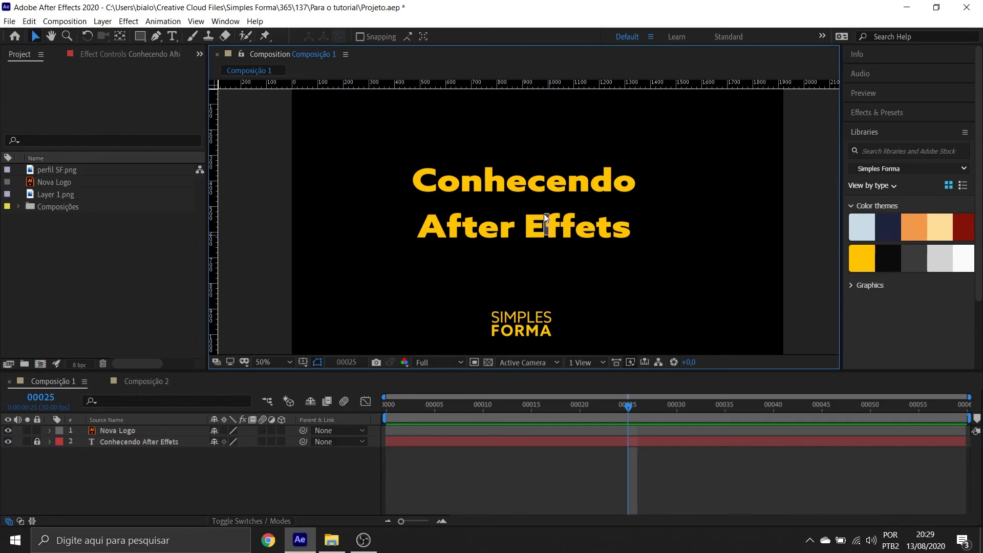
{"action": "left_click", "coordinate": [49, 443]}
{"action": "left_click", "coordinate": [50, 441]}
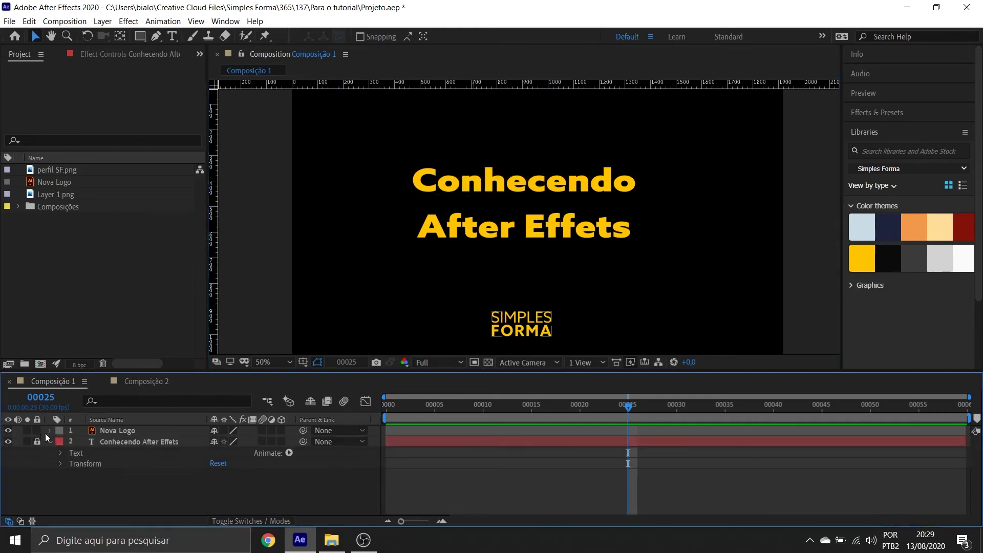
{"action": "left_click", "coordinate": [60, 464]}
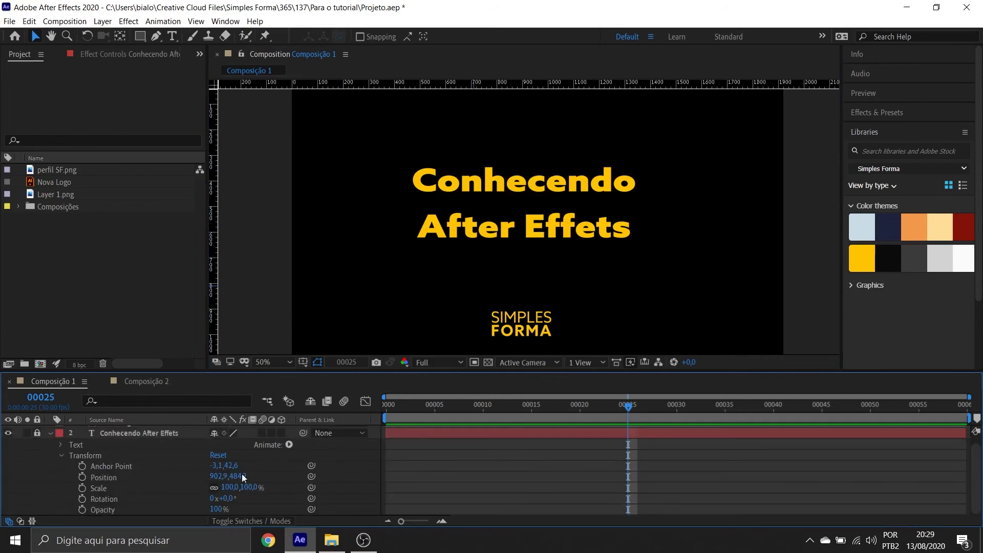
{"action": "mouse_move", "coordinate": [234, 466]}
{"action": "left_mouse_down"}
{"action": "mouse_move", "coordinate": [273, 468]}
{"action": "mouse_move", "coordinate": [229, 468]}
{"action": "left_mouse_up"}
{"action": "left_click", "coordinate": [63, 453]}
{"action": "left_click", "coordinate": [51, 442]}
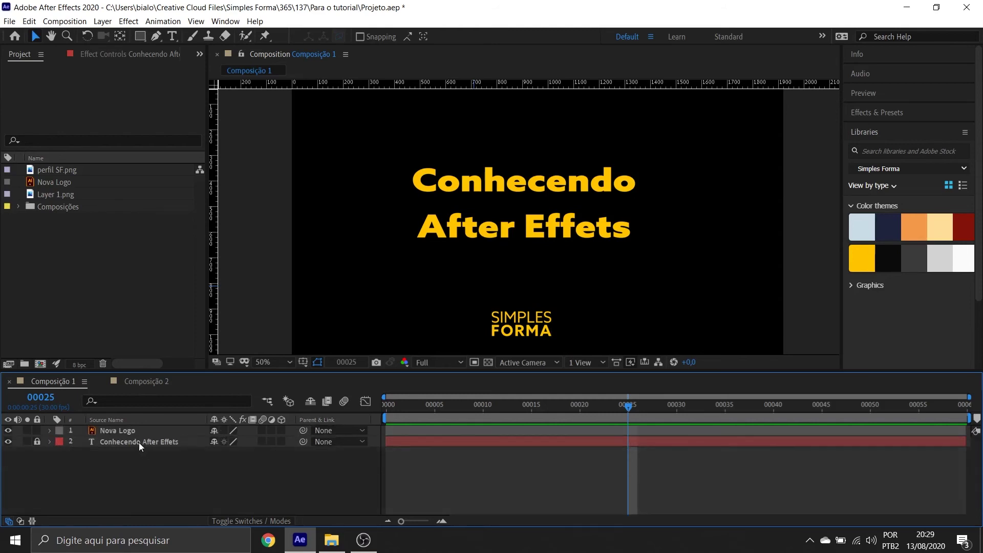
Step: Try to select and move the locked title text in the composition, and unlock its layer
{"action": "left_click", "coordinate": [39, 442]}
{"action": "left_click", "coordinate": [35, 440]}
{"action": "left_click", "coordinate": [560, 238]}
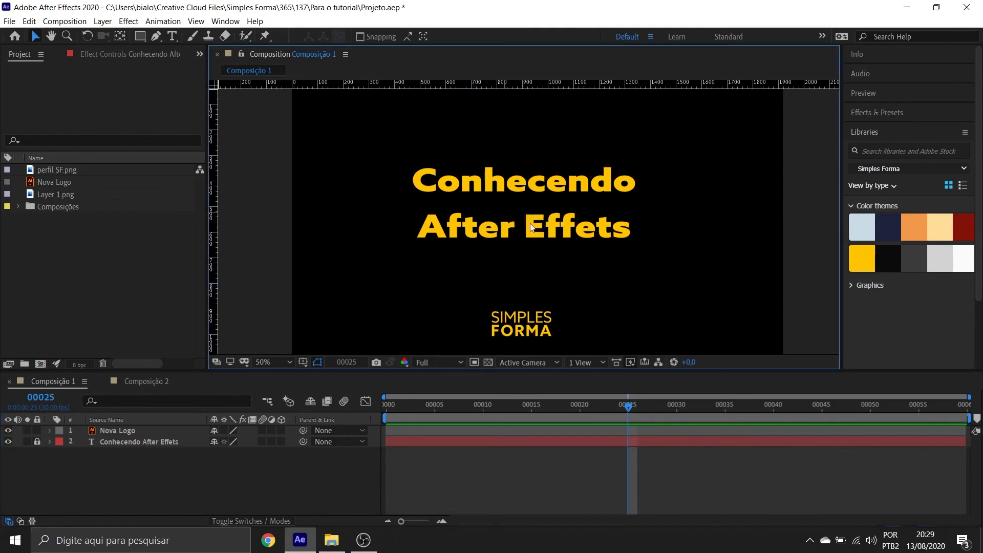
{"action": "left_click_drag", "start_coordinate": [466, 221], "coordinate": [573, 214]}
{"action": "left_click", "coordinate": [37, 442]}
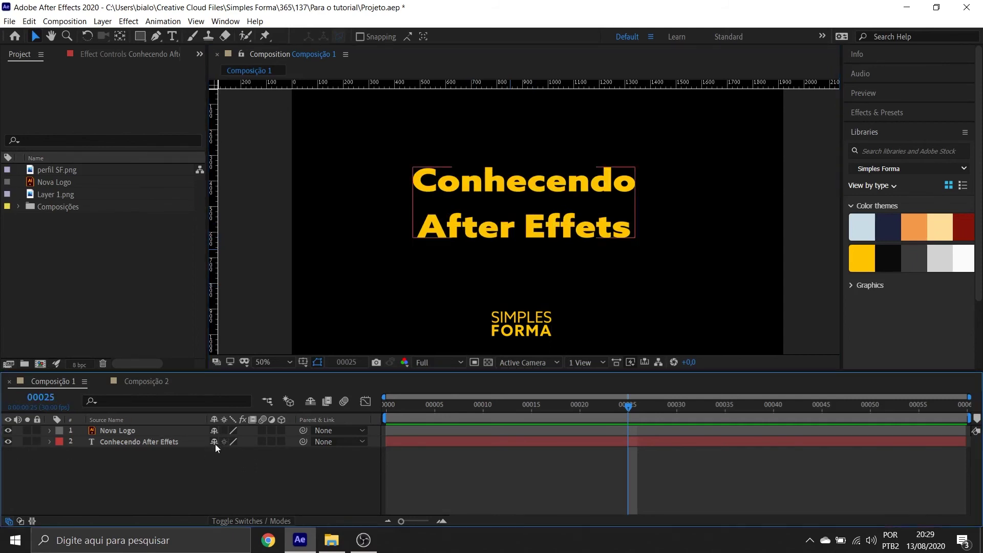
Step: Hide the Conhecendo After Effets layer from the timeline as shy and move its text slightly up and right in the composition
{"action": "left_click", "coordinate": [214, 441]}
{"action": "left_click", "coordinate": [310, 401]}
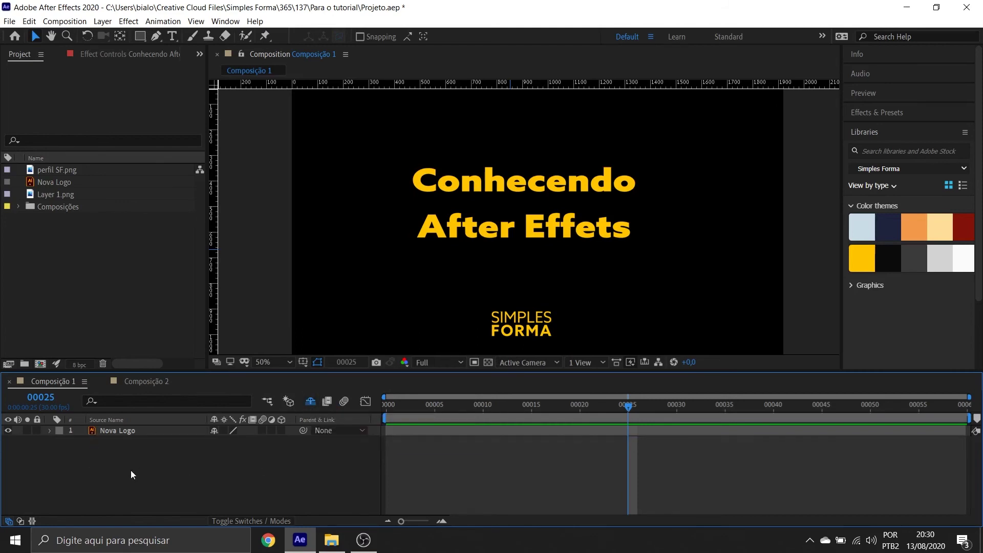
{"action": "left_click", "coordinate": [529, 188]}
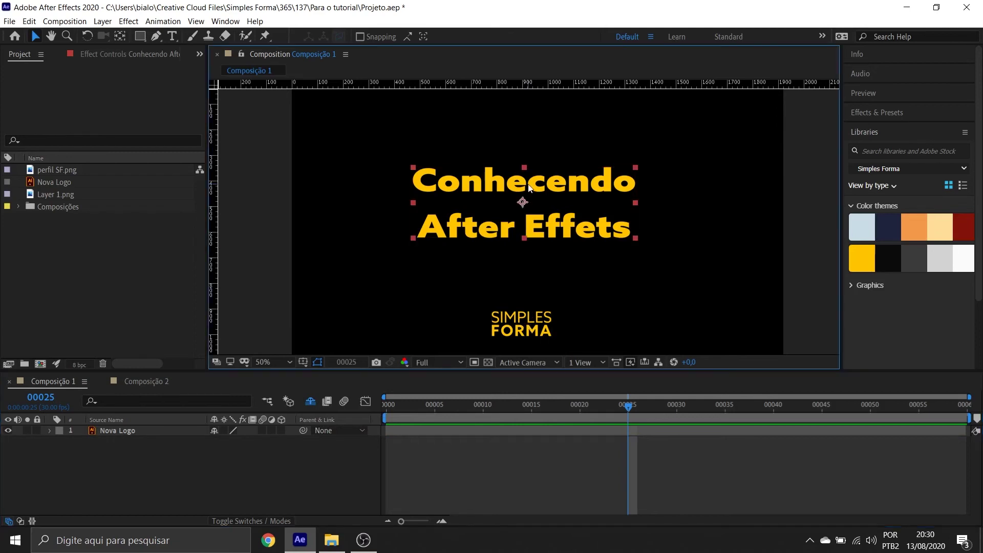
{"action": "left_click_drag", "start_coordinate": [524, 204], "coordinate": [541, 182]}
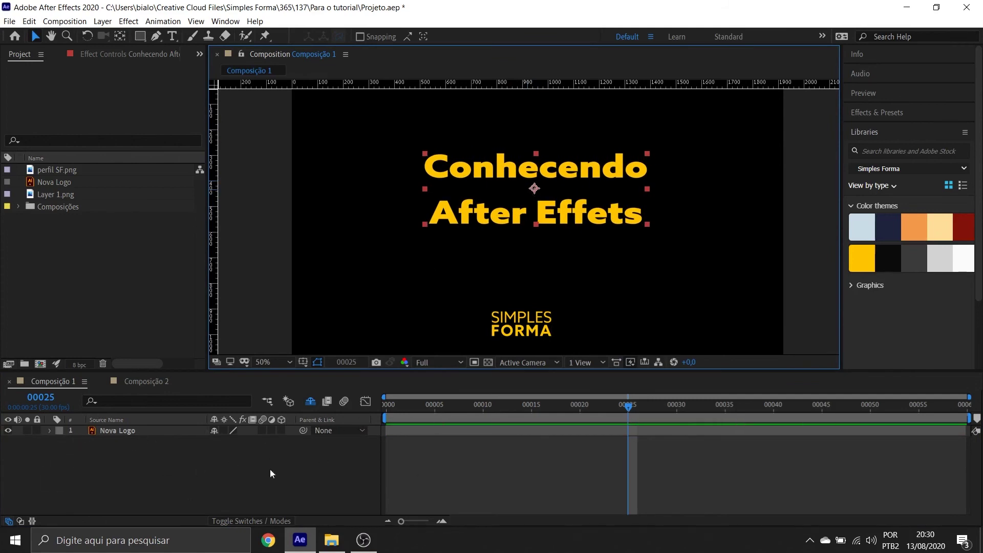
Step: Transfer the shy setting from the Conhecendo After Effets layer to Nova Logo and hide shy layers in the timeline
{"action": "left_click", "coordinate": [316, 401]}
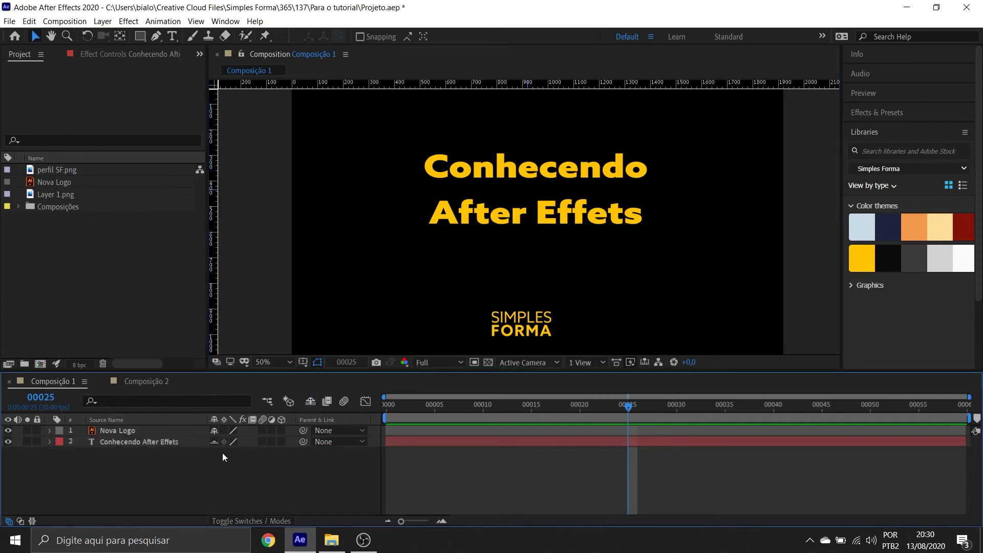
{"action": "left_click", "coordinate": [128, 455]}
{"action": "left_click", "coordinate": [214, 441]}
{"action": "left_click", "coordinate": [214, 431]}
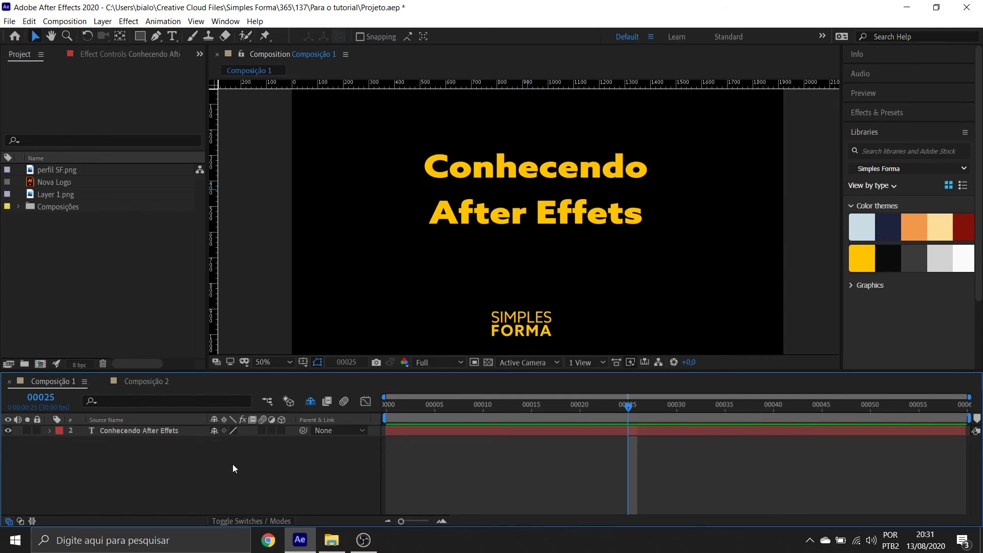
Step: Show the shy layers in the timeline again, clear Nova Logo's shy setting, and make the timeline panel slightly shorter
{"action": "left_click", "coordinate": [312, 404]}
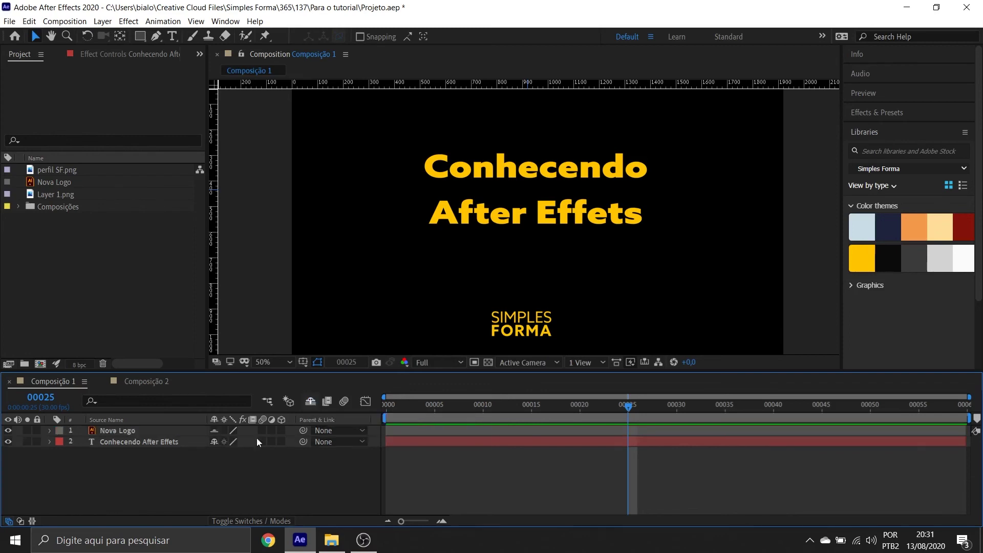
{"action": "left_click", "coordinate": [215, 431]}
{"action": "left_click", "coordinate": [223, 430]}
{"action": "mouse_move", "coordinate": [435, 373]}
{"action": "left_mouse_down"}
{"action": "mouse_move", "coordinate": [435, 392]}
{"action": "mouse_move", "coordinate": [437, 383]}
{"action": "left_mouse_up"}
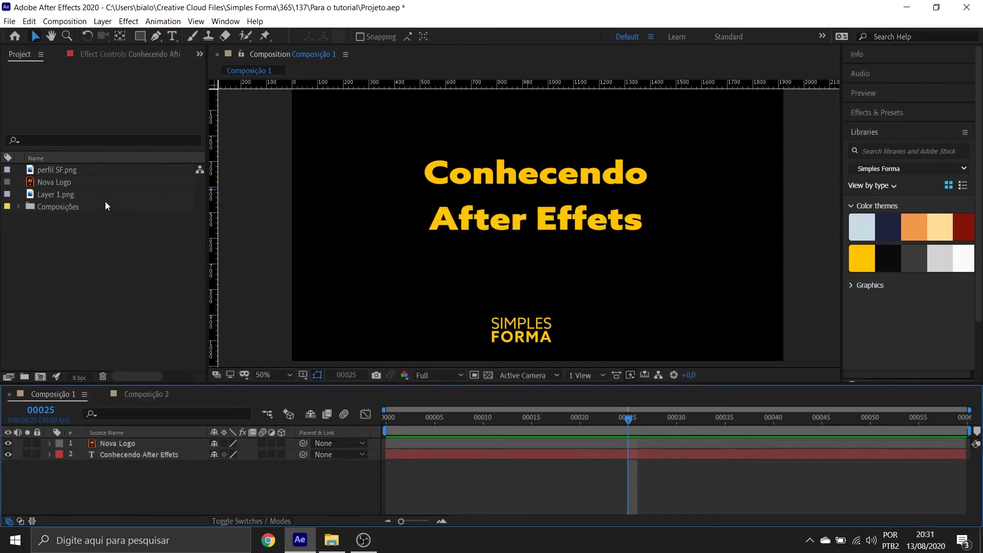
Step: Try to toggle continuous rasterization on the Conhecendo After Effets layer, and delete Layer 1.png from the project
{"action": "left_click", "coordinate": [149, 454]}
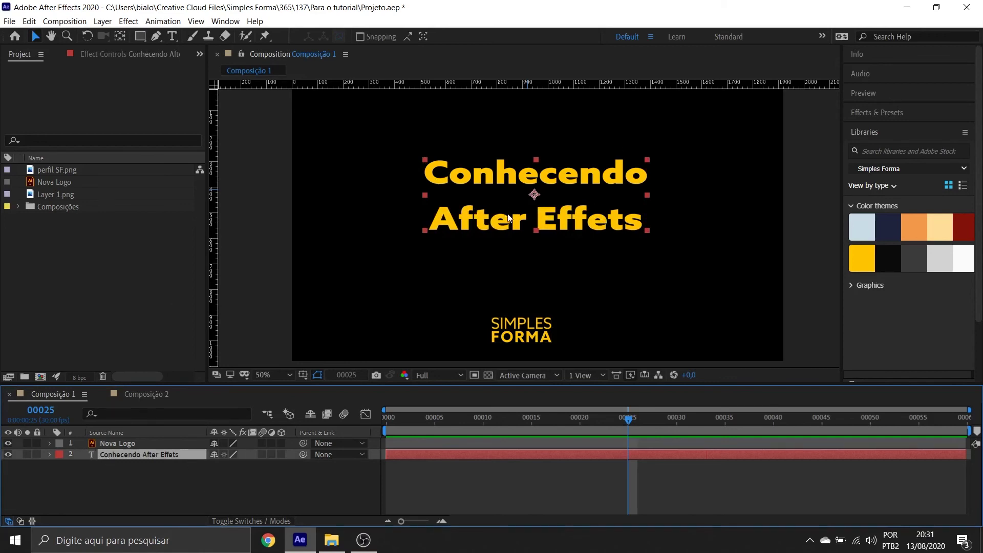
{"action": "left_click", "coordinate": [225, 453]}
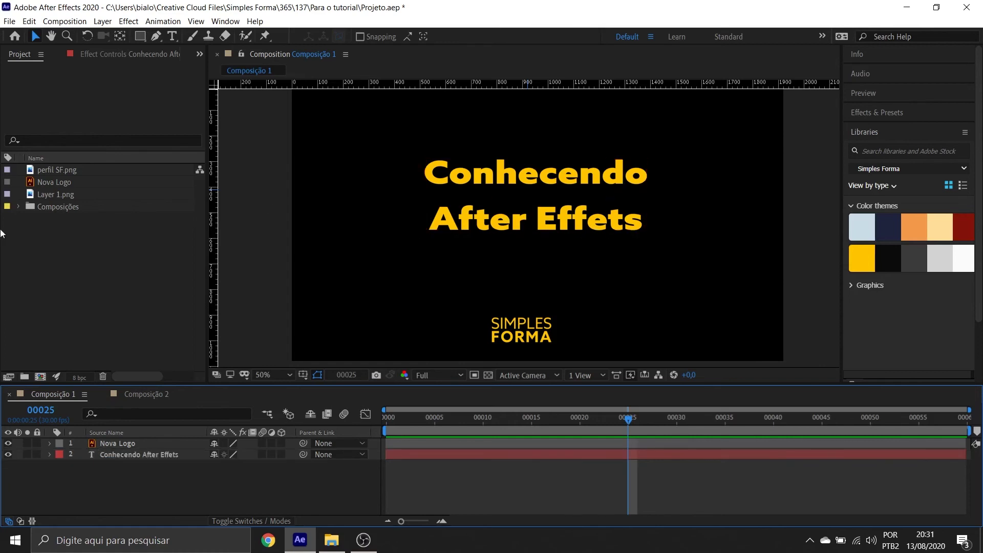
{"action": "left_click", "coordinate": [54, 194]}
{"action": "key", "text": "Delete"}
Step: Add perfil SF.png to Composição 1 as the bottom layer, below the text layer, and turn off its visibility
{"action": "left_click", "coordinate": [54, 166]}
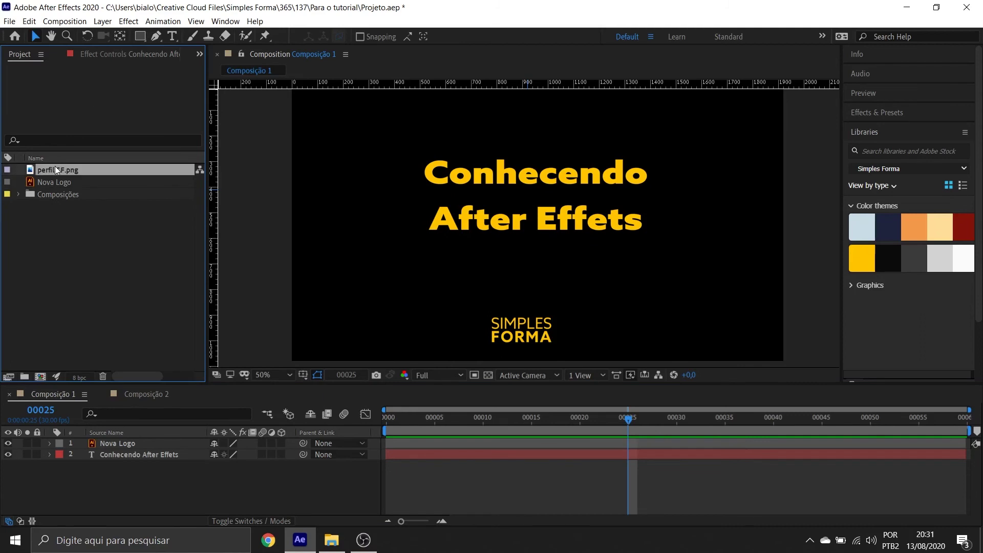
{"action": "left_click_drag", "start_coordinate": [55, 167], "coordinate": [120, 473]}
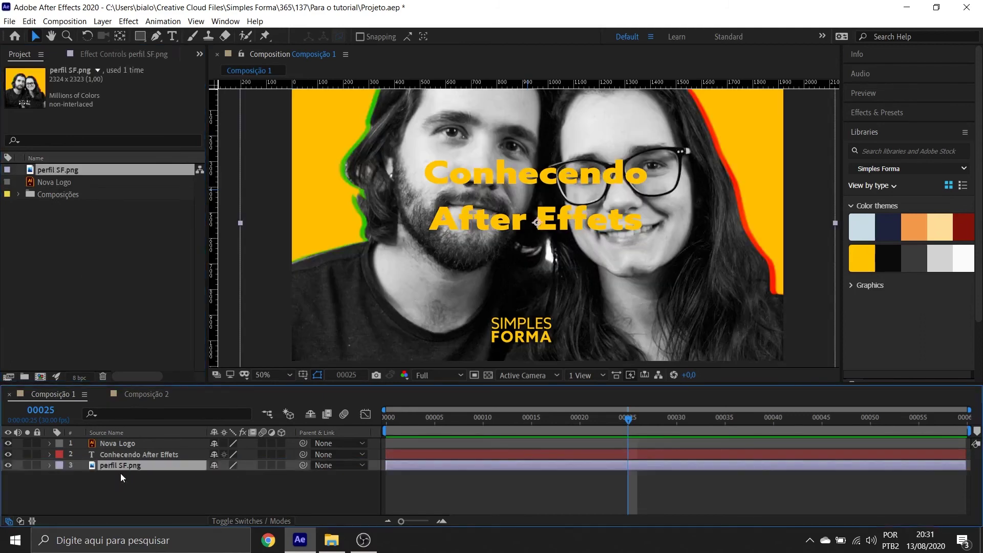
{"action": "left_click", "coordinate": [225, 465]}
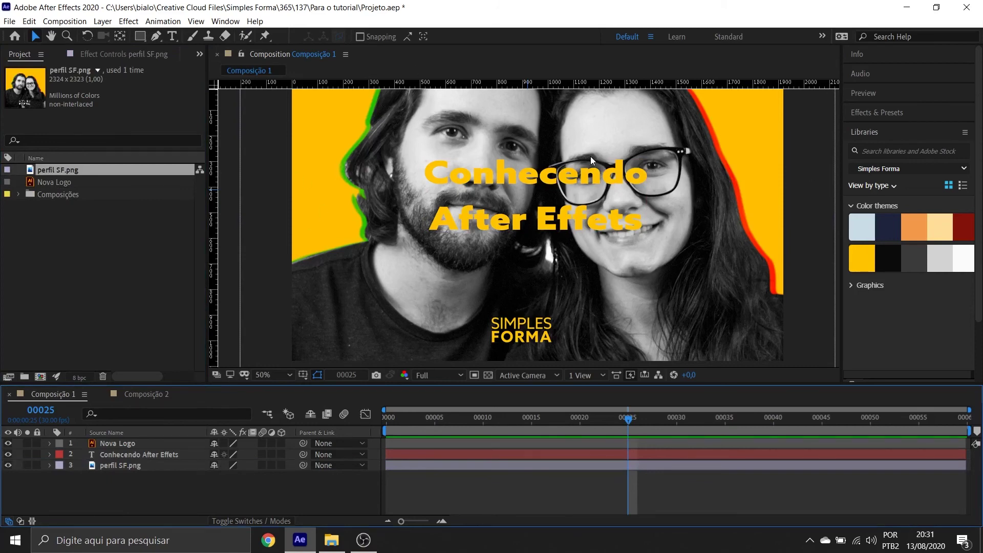
{"action": "left_click", "coordinate": [8, 465]}
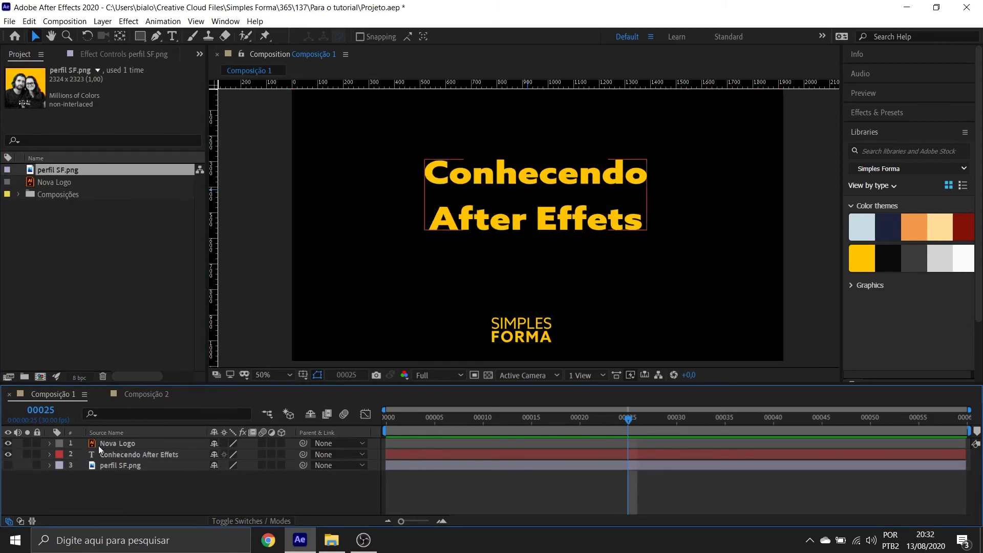
Step: Reveal only the Scale property of the Nova Logo layer and enlarge the logo to 735%
{"action": "left_click", "coordinate": [98, 443]}
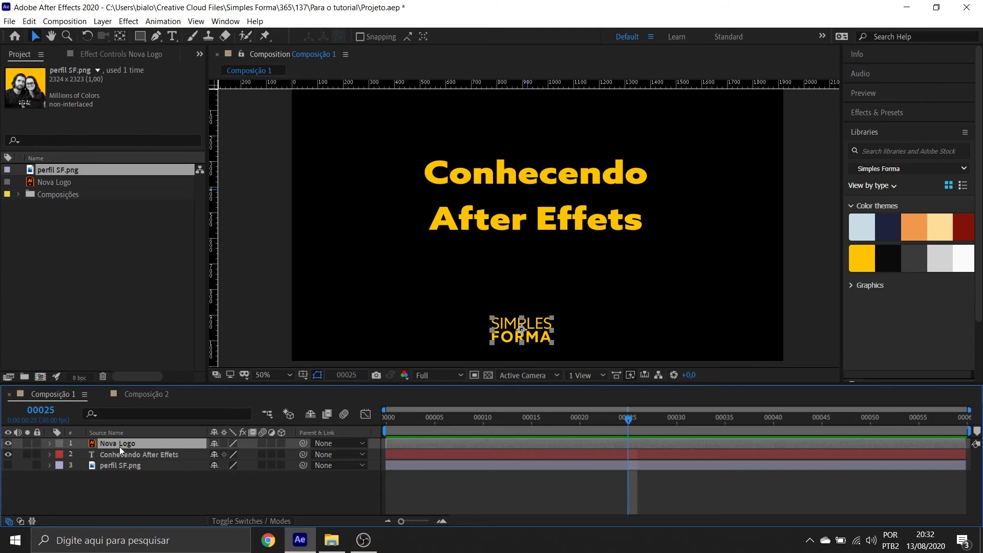
{"action": "key", "text": "s"}
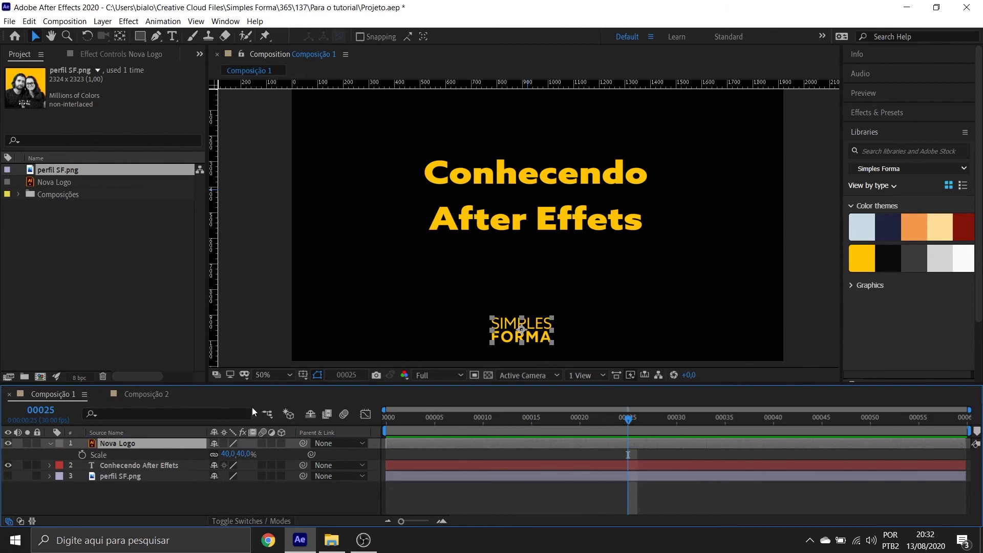
{"action": "left_click_drag", "start_coordinate": [246, 454], "coordinate": [622, 454]}
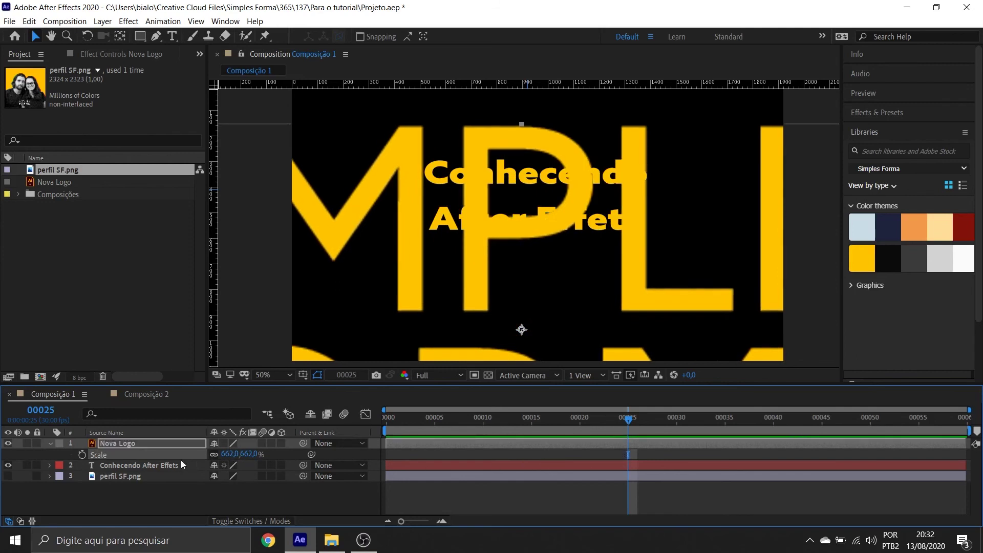
{"action": "left_click_drag", "start_coordinate": [230, 454], "coordinate": [274, 453]}
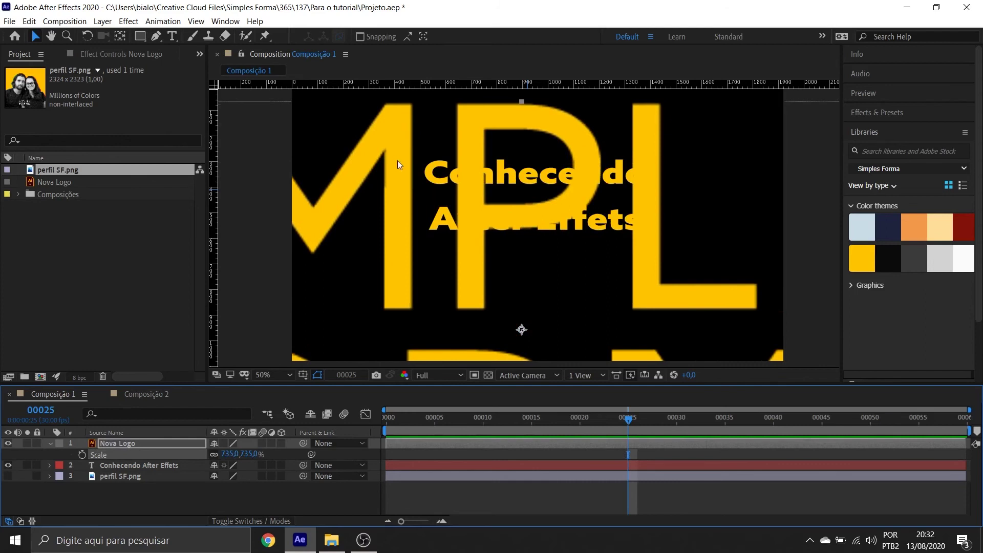
Step: Turn on continuous rasterization for the Nova Logo layer and set its Scale to 72%
{"action": "left_click", "coordinate": [223, 444]}
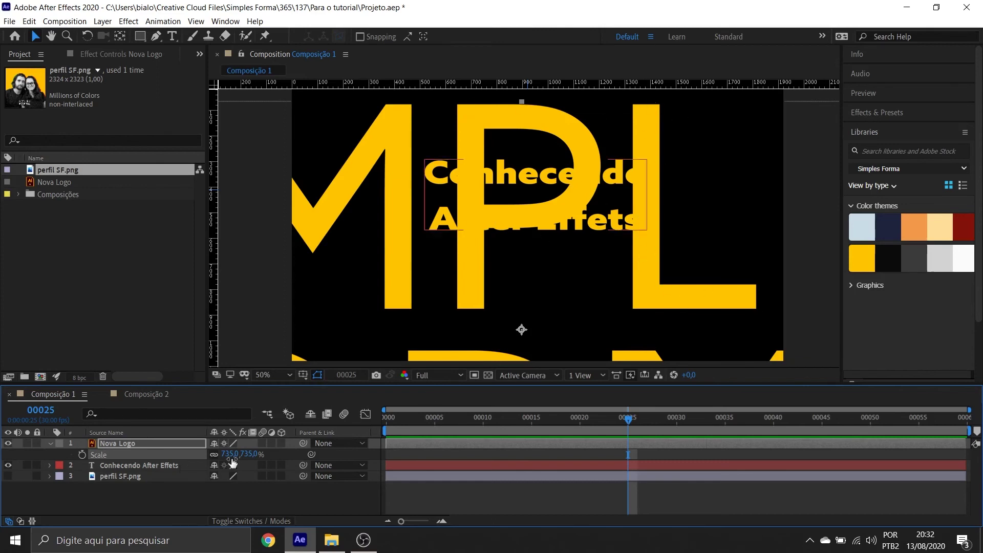
{"action": "left_click_drag", "start_coordinate": [229, 454], "coordinate": [85, 472]}
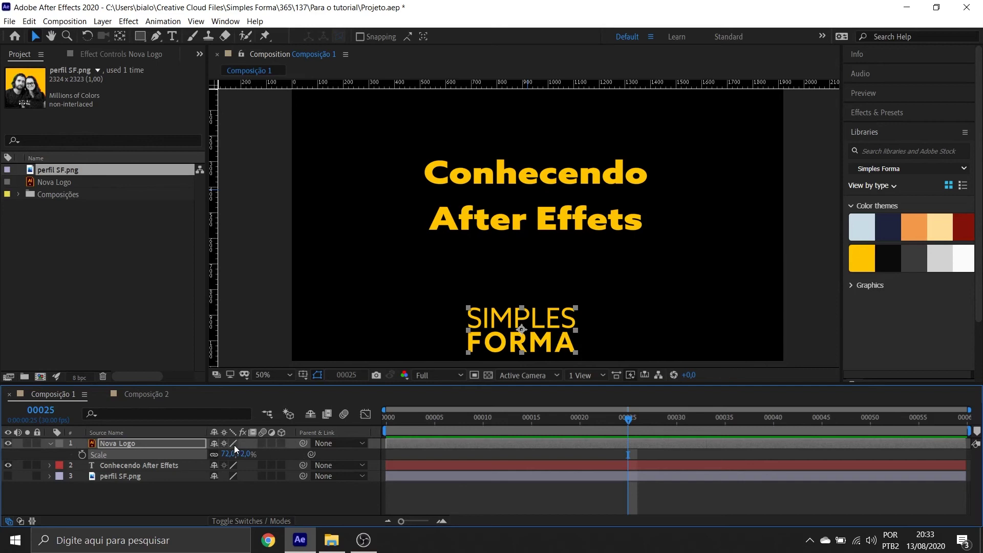
Step: Make the perfil SF.png layer visible and hide the Nova Logo and Conhecendo After Effets layers
{"action": "left_click", "coordinate": [8, 476]}
{"action": "left_click", "coordinate": [8, 443]}
{"action": "left_click", "coordinate": [7, 465]}
Step: Reveal the Scale of the perfil SF.png layer, enlarge it to 332%, and move the photo to frame the man's eyes
{"action": "left_click", "coordinate": [136, 475]}
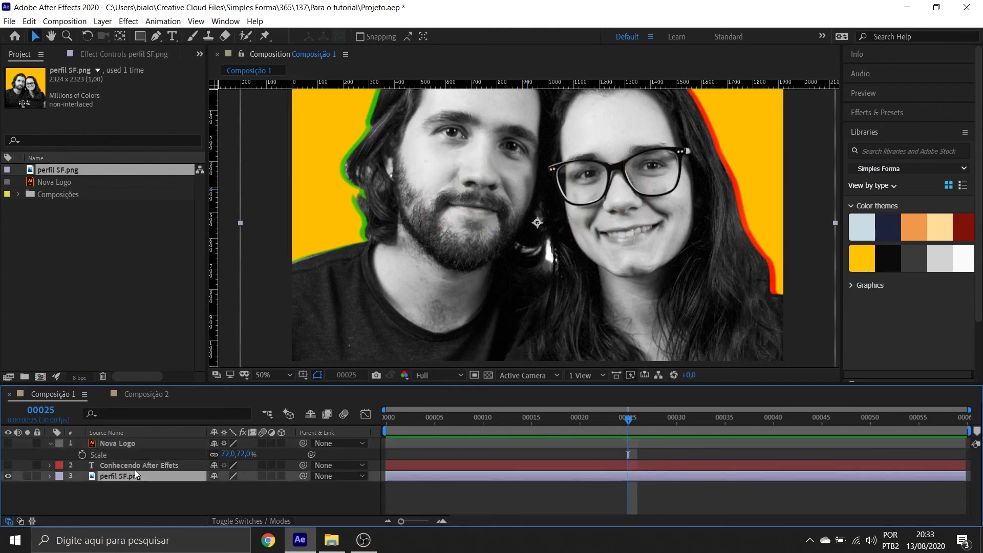
{"action": "key", "text": "s"}
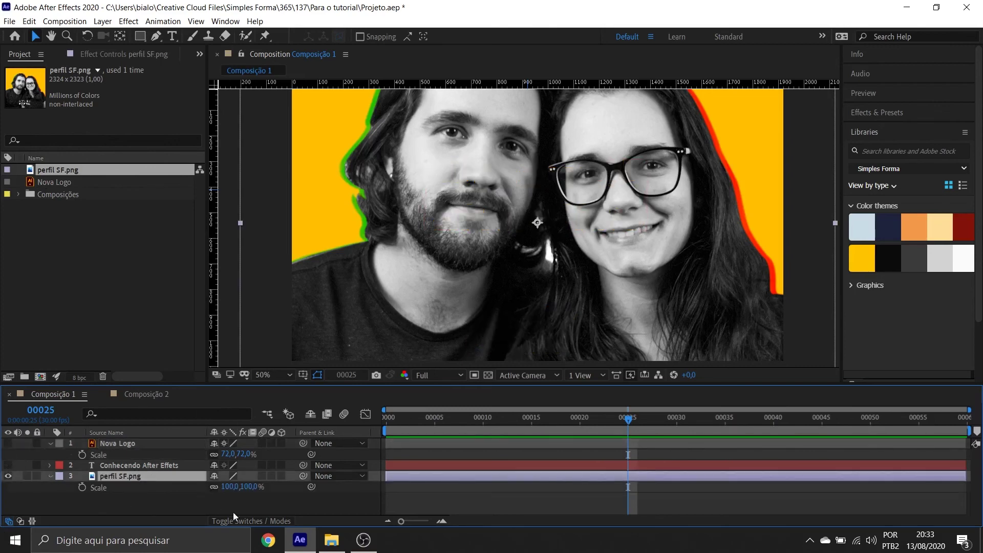
{"action": "left_click_drag", "start_coordinate": [229, 495], "coordinate": [307, 495]}
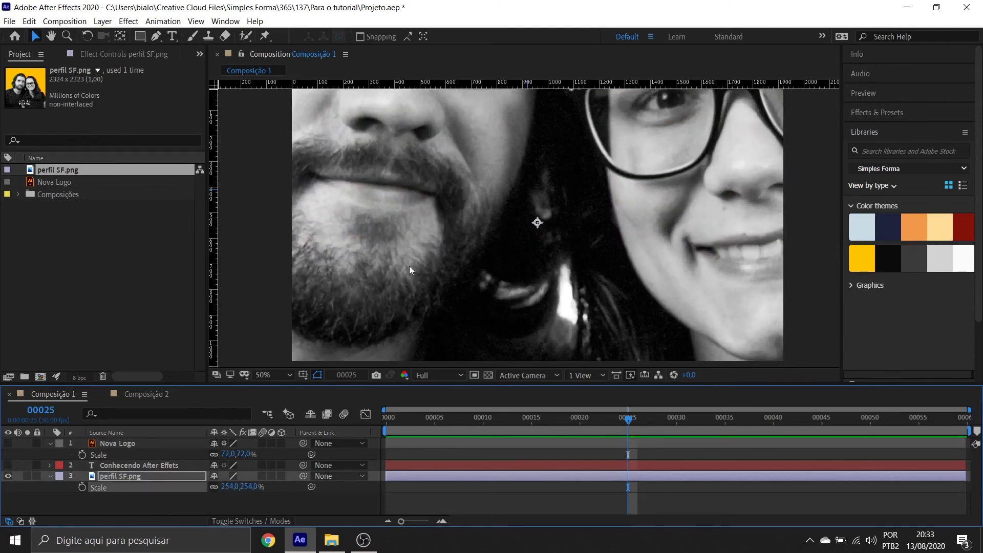
{"action": "left_click_drag", "start_coordinate": [463, 157], "coordinate": [482, 225]}
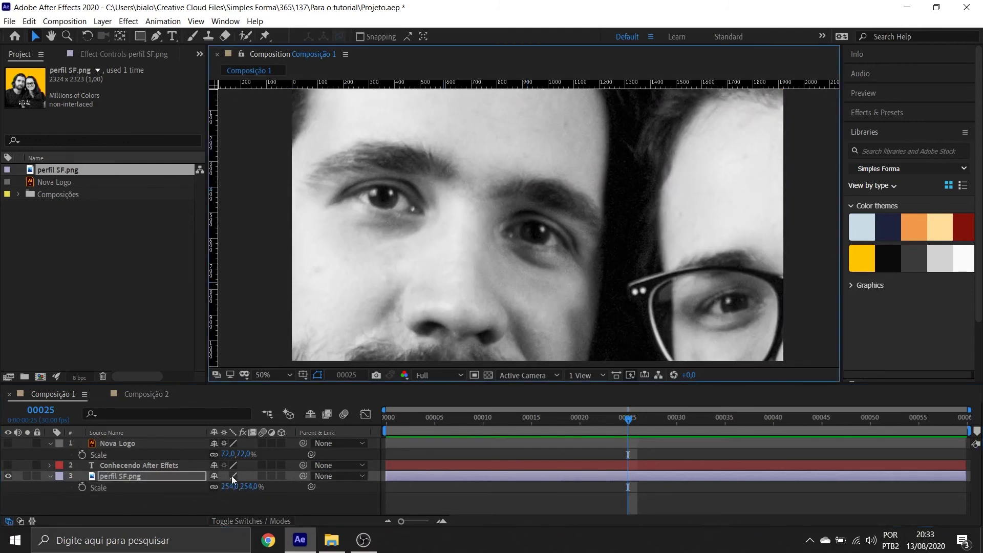
{"action": "left_click_drag", "start_coordinate": [226, 487], "coordinate": [245, 488]}
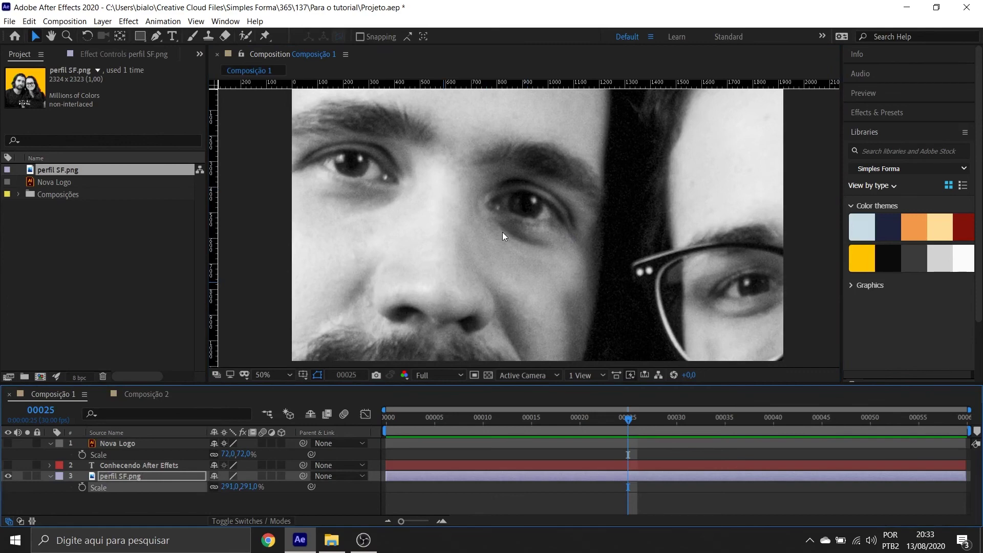
{"action": "left_click_drag", "start_coordinate": [490, 236], "coordinate": [486, 219]}
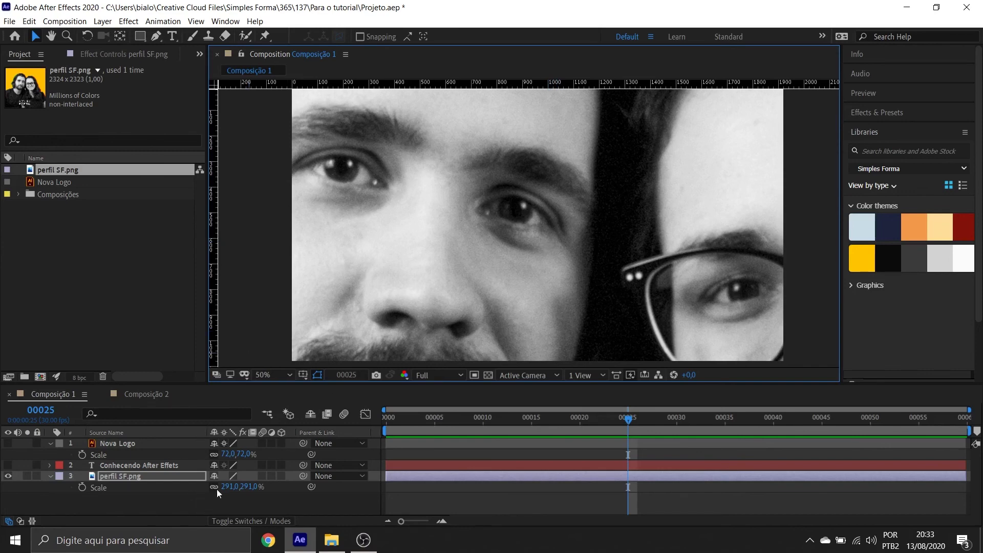
{"action": "left_click_drag", "start_coordinate": [226, 487], "coordinate": [436, 135]}
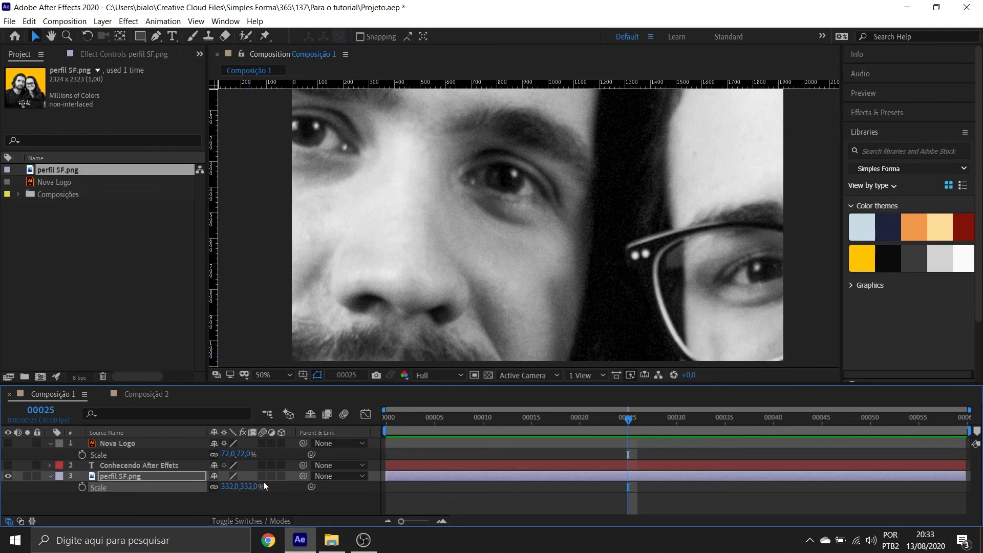
Step: Cycle the perfil SF.png layer through its quality and sampling modes to bicubic, comparing the enlarged photo's detail
{"action": "left_click", "coordinate": [233, 475]}
{"action": "left_click", "coordinate": [233, 475]}
{"action": "left_click", "coordinate": [235, 475]}
{"action": "left_click", "coordinate": [233, 475]}
{"action": "left_click", "coordinate": [234, 476]}
{"action": "key", "text": "comma"}
{"action": "key", "text": "comma"}
{"action": "key", "text": "period"}
{"action": "key", "text": "period"}
Step: Reduce the Scale of perfil SF.png to 85% and reposition the photo in the composition
{"action": "left_click_drag", "start_coordinate": [227, 493], "coordinate": [113, 508]}
{"action": "left_click", "coordinate": [494, 263]}
{"action": "left_click_drag", "start_coordinate": [493, 263], "coordinate": [447, 88]}
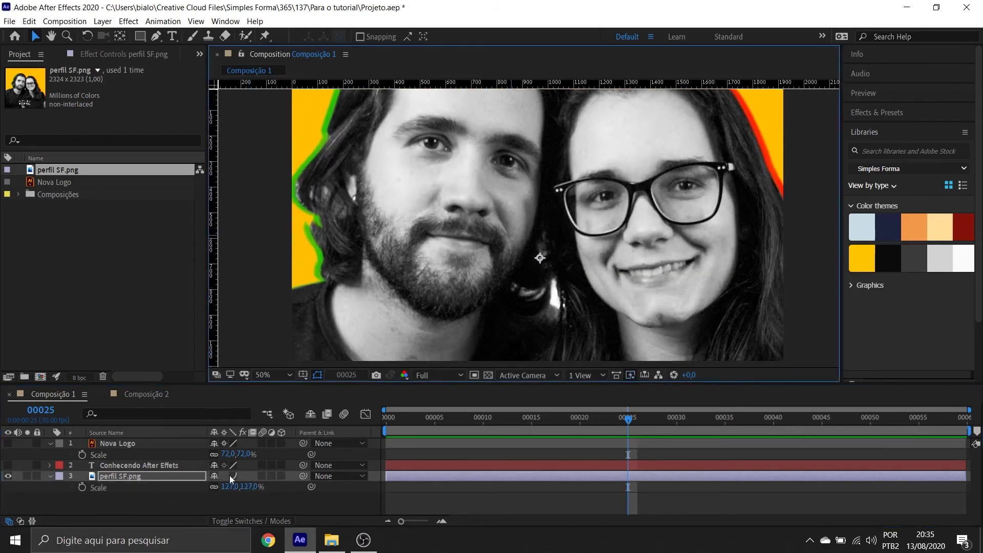
{"action": "mouse_move", "coordinate": [226, 487]}
{"action": "left_mouse_down"}
{"action": "mouse_move", "coordinate": [209, 488]}
{"action": "mouse_move", "coordinate": [223, 487]}
{"action": "left_mouse_up"}
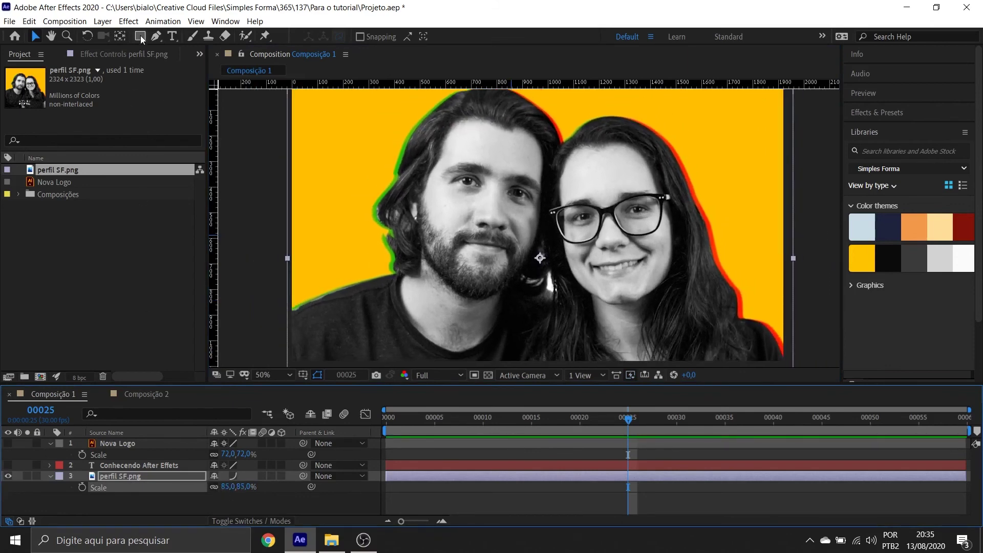
Step: Change the perfil SF.png layer's quality and sampling mode from bicubic and collapse its properties
{"action": "left_click", "coordinate": [233, 476]}
{"action": "left_click", "coordinate": [50, 475]}
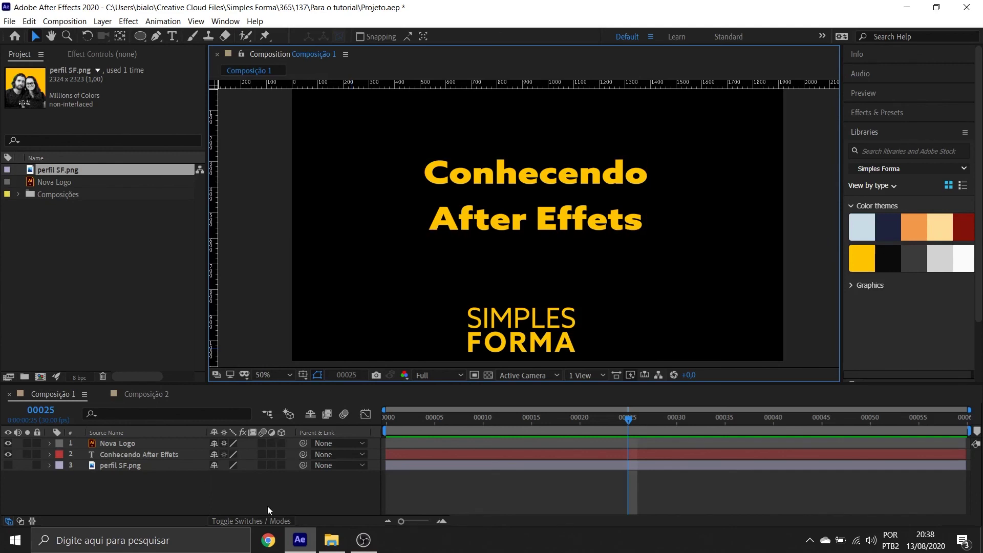
{"action": "left_click", "coordinate": [280, 456]}
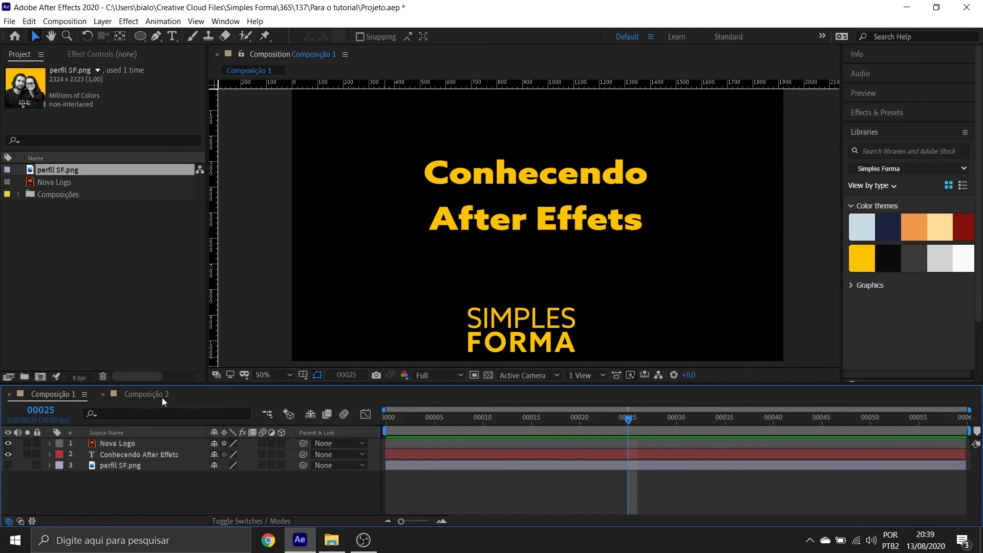
Step: Open Composição 2 in the timeline and view it through the Active Camera
{"action": "left_click", "coordinate": [146, 394]}
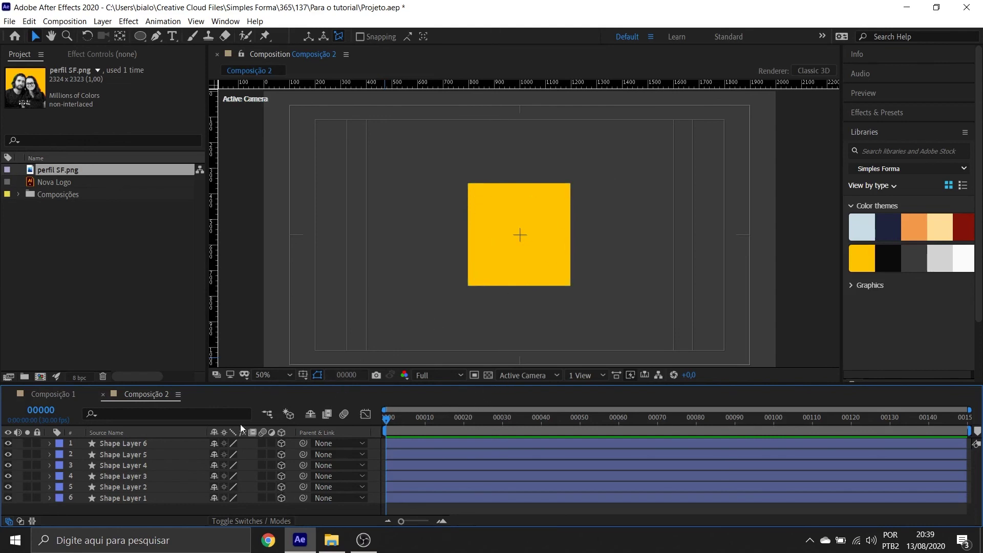
{"action": "left_click", "coordinate": [528, 375]}
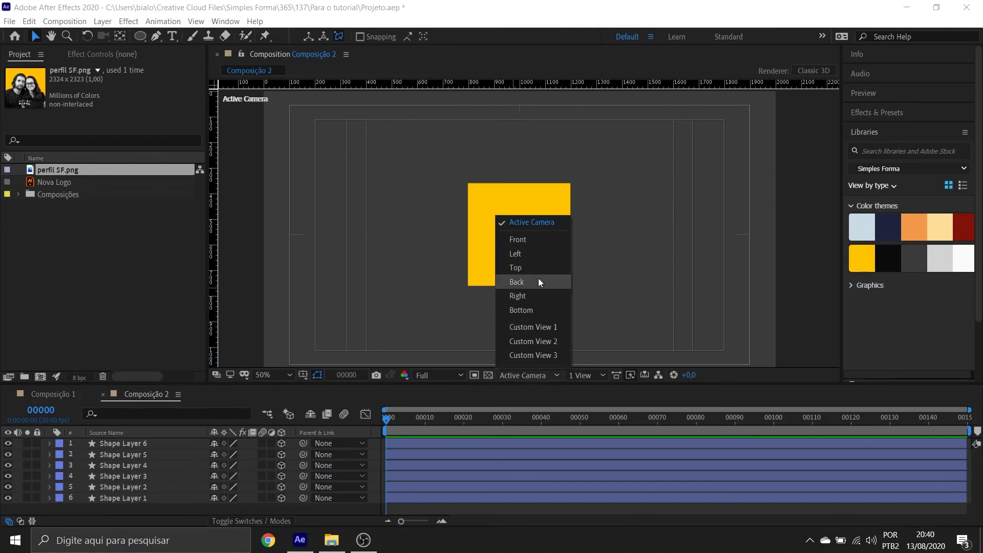
{"action": "left_click", "coordinate": [525, 223]}
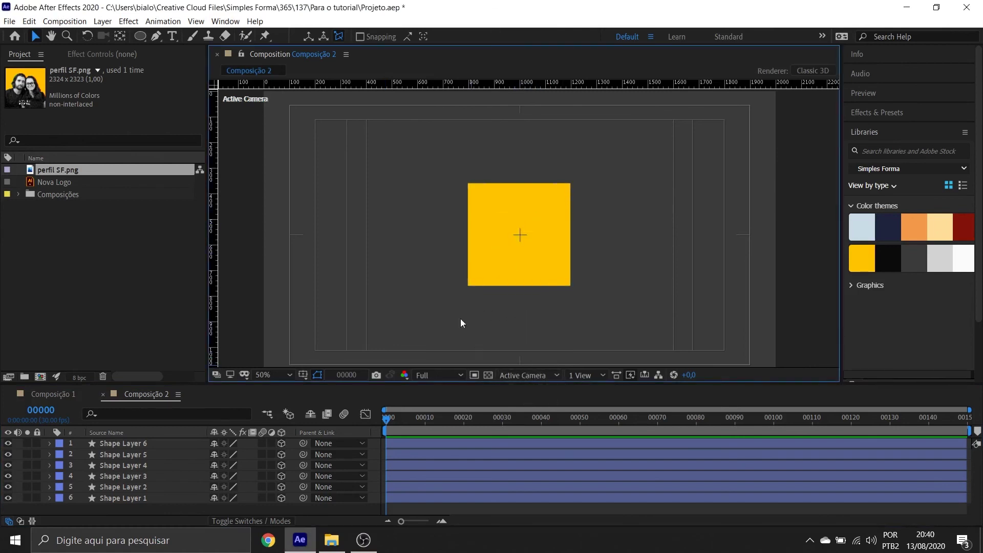
Step: View the yellow 3D shape in Composição 2 from the Front, Left, Top, Back, Right and Bottom views
{"action": "left_click", "coordinate": [521, 377]}
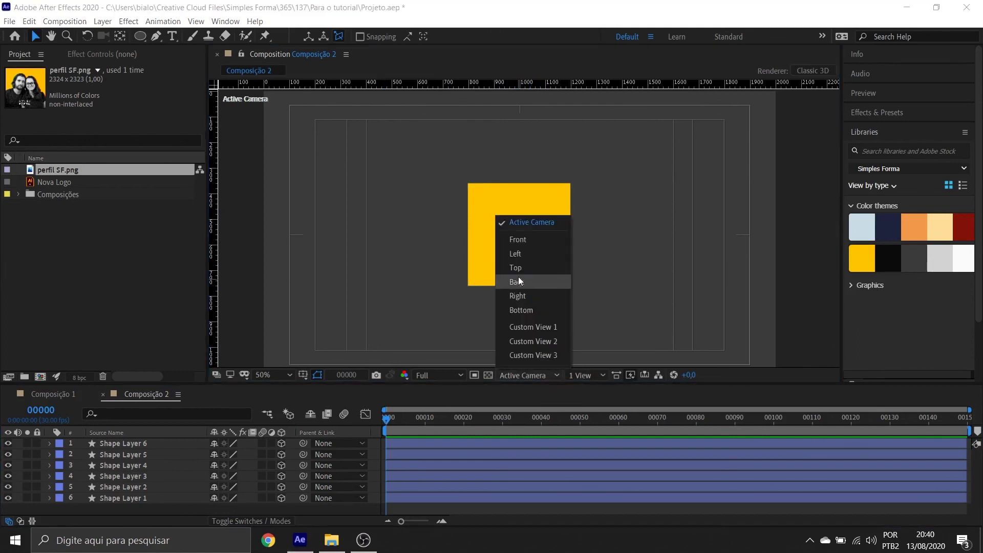
{"action": "left_click", "coordinate": [522, 240]}
{"action": "left_click", "coordinate": [518, 374]}
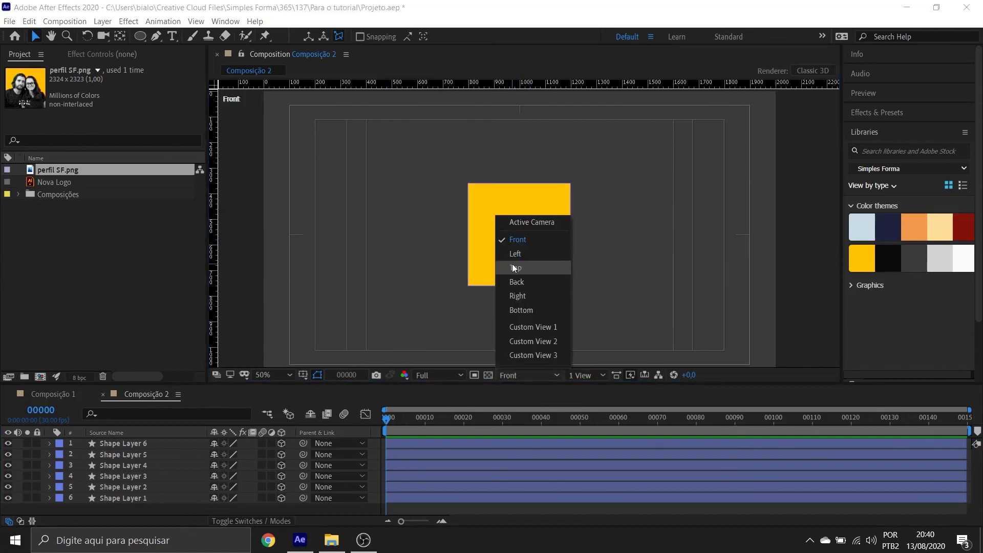
{"action": "left_click", "coordinate": [519, 251]}
{"action": "left_click", "coordinate": [519, 376]}
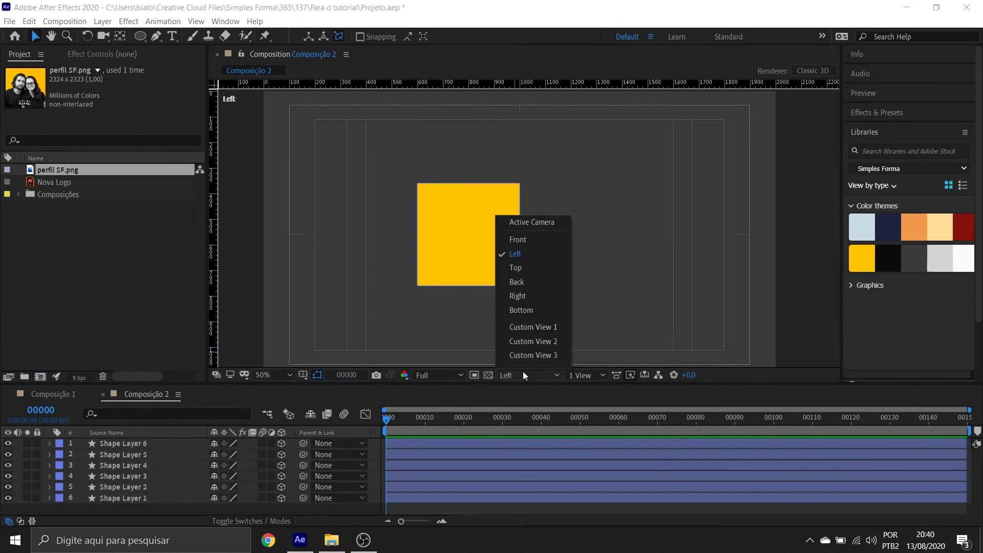
{"action": "left_click", "coordinate": [520, 272]}
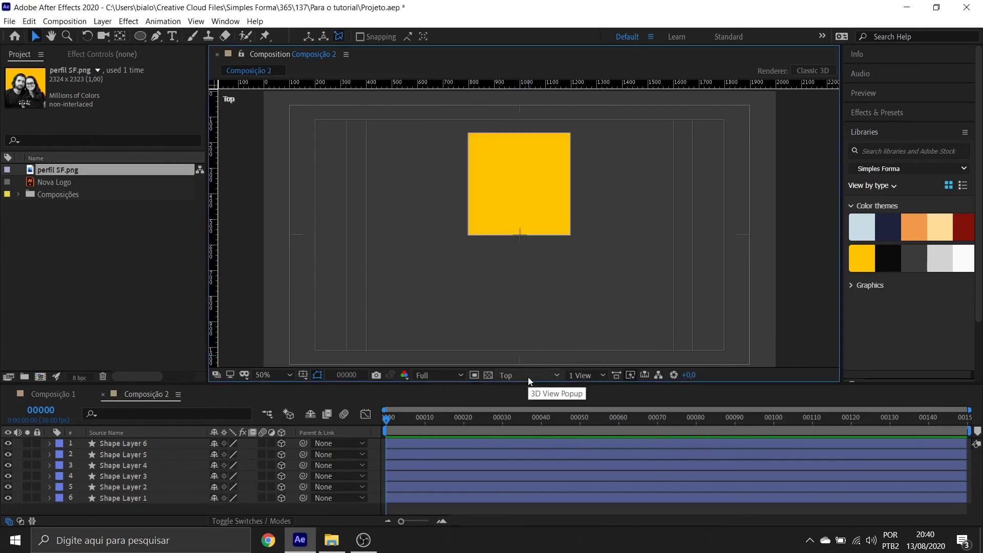
{"action": "left_click", "coordinate": [527, 377]}
{"action": "left_click", "coordinate": [527, 282]}
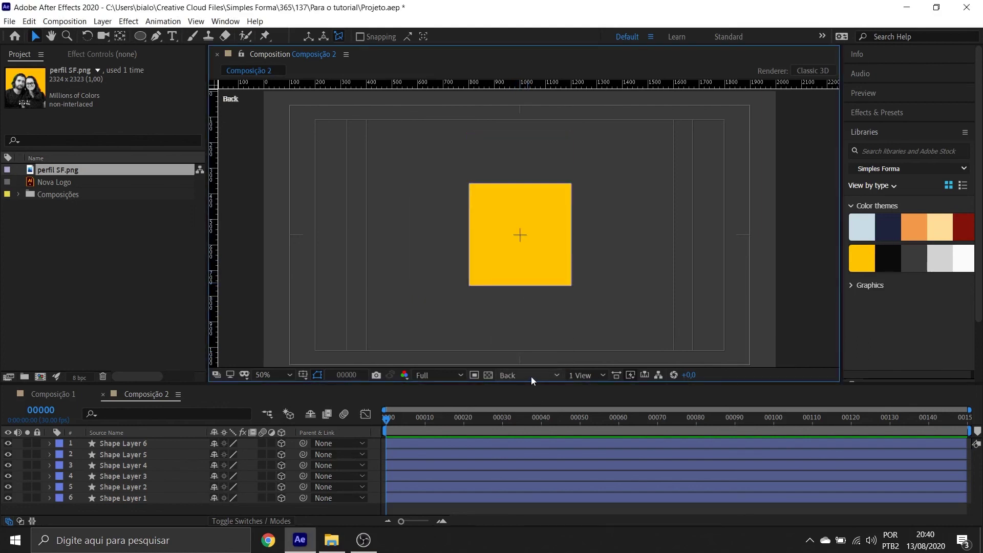
{"action": "left_click", "coordinate": [531, 376]}
{"action": "left_click", "coordinate": [533, 293]}
{"action": "left_click", "coordinate": [530, 375]}
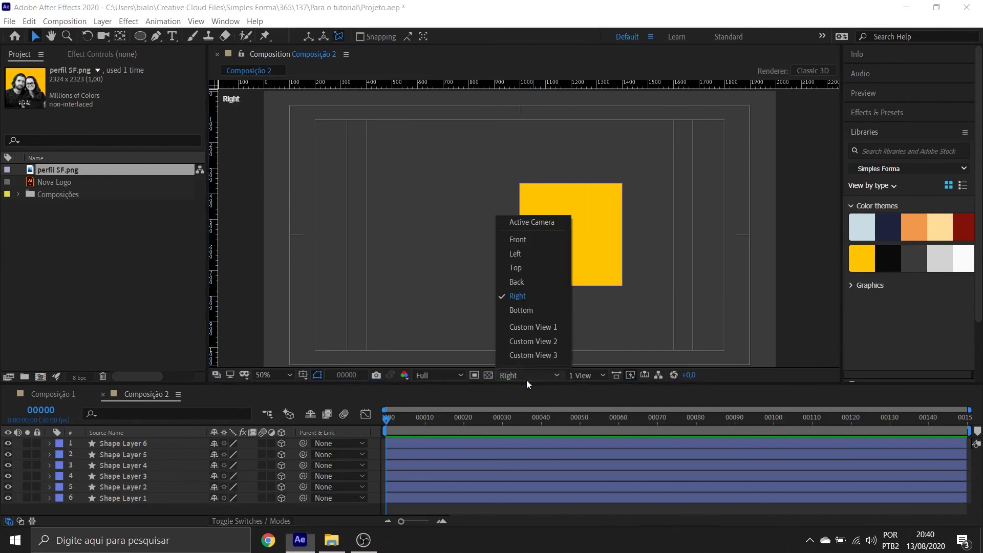
{"action": "left_click", "coordinate": [532, 307]}
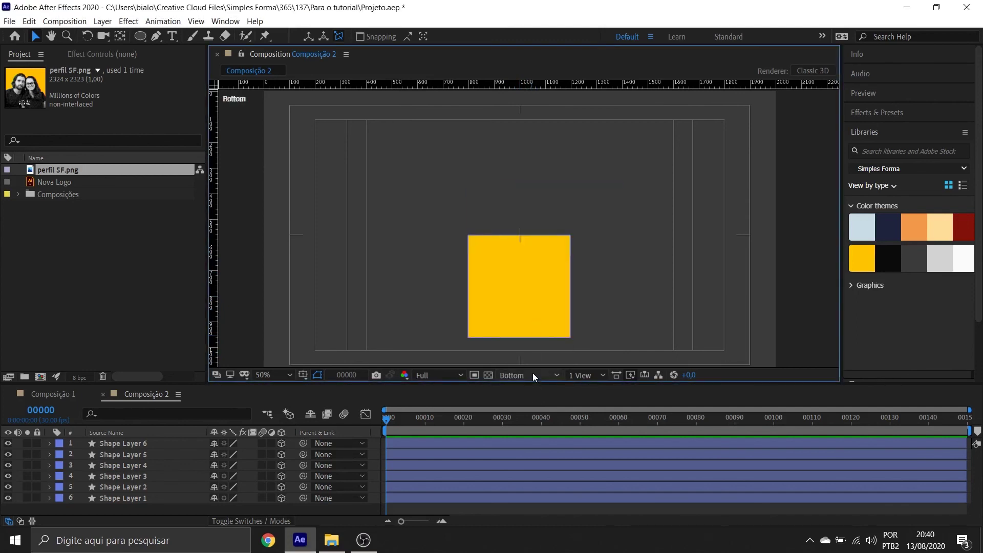
Step: View the yellow 3D shape in Custom View 1 and orbit around it with the camera tool
{"action": "left_click", "coordinate": [527, 377]}
{"action": "left_click", "coordinate": [537, 330]}
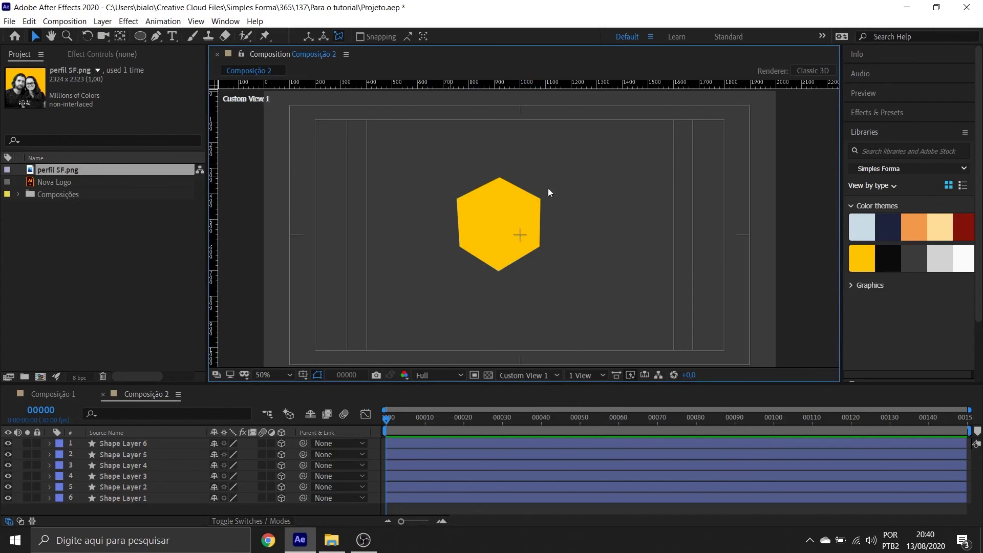
{"action": "left_click", "coordinate": [102, 38]}
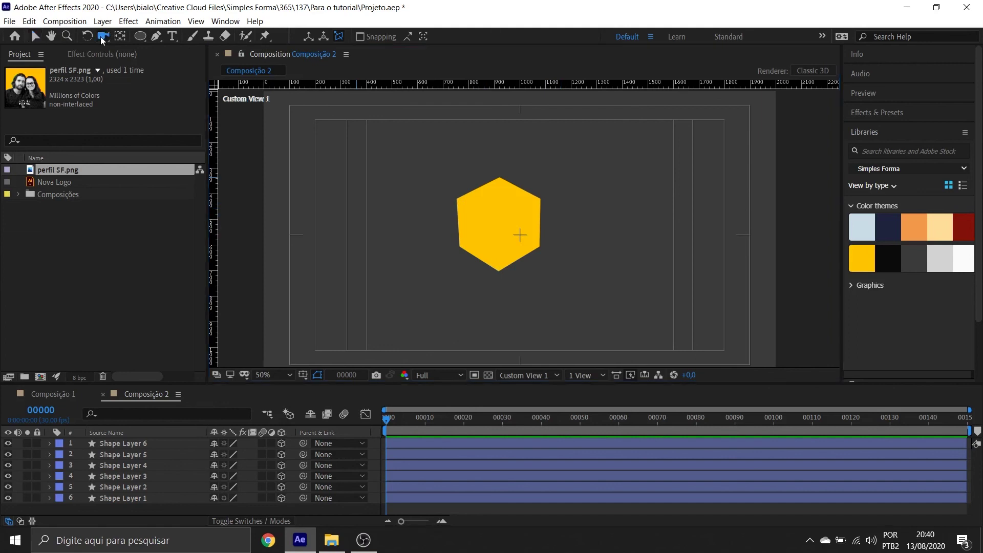
{"action": "left_click_drag", "start_coordinate": [571, 188], "coordinate": [522, 227]}
{"action": "key", "text": "v"}
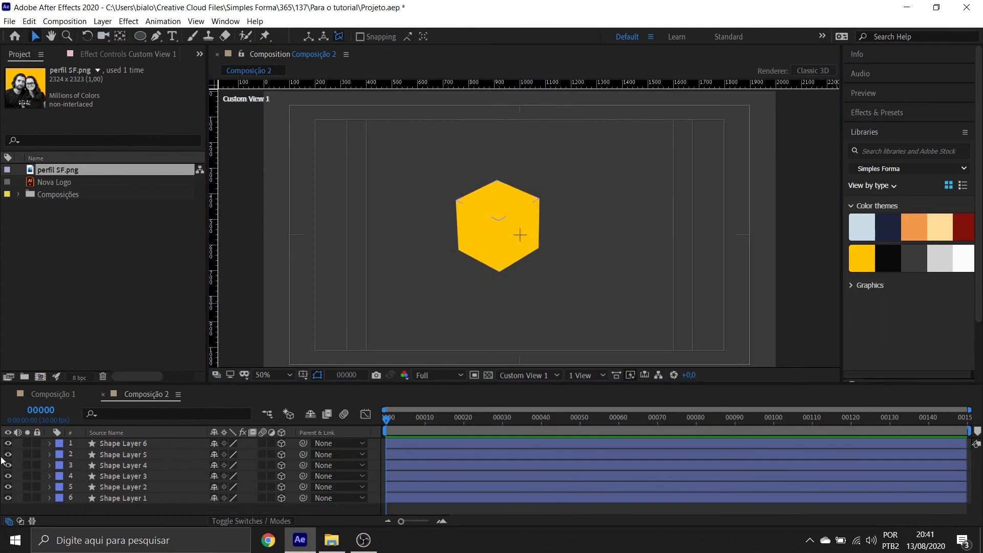
{"action": "scroll", "coordinate": [533, 231], "scroll_direction": "up", "scroll_amount": 2}
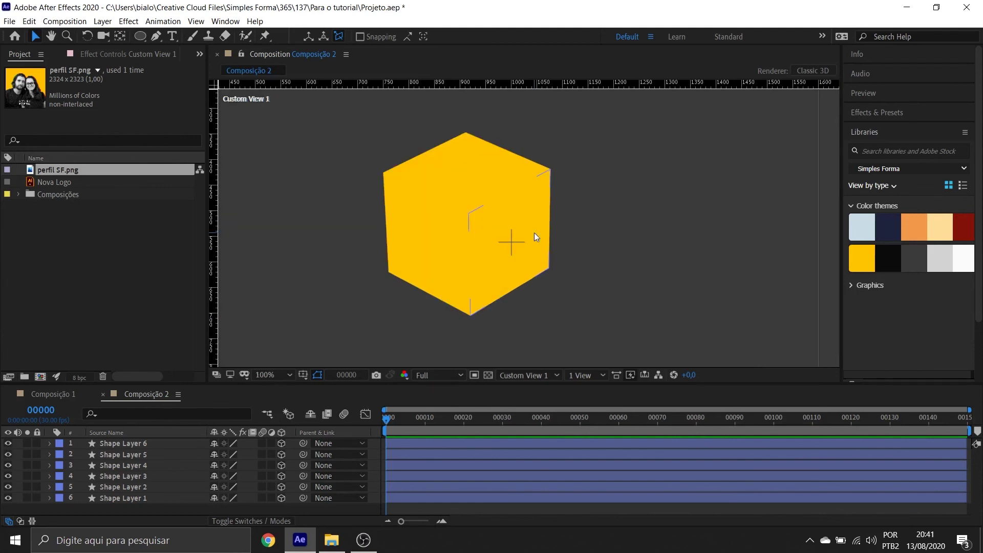
Step: Hide Shape Layers 5, 4, 3 and 2 to isolate two opposite faces of the cube
{"action": "left_click", "coordinate": [8, 455]}
{"action": "left_click", "coordinate": [8, 466]}
{"action": "left_click", "coordinate": [8, 476]}
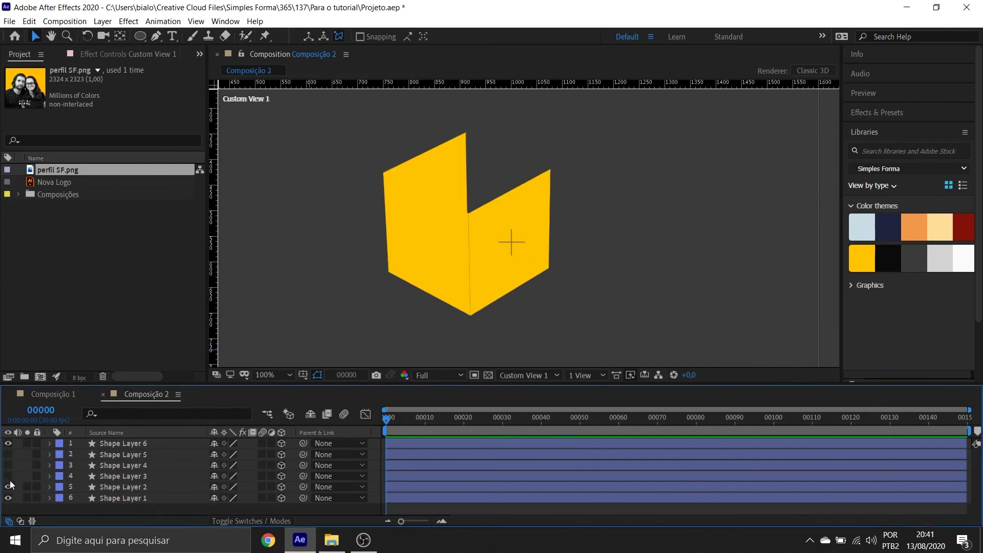
{"action": "left_click", "coordinate": [9, 486]}
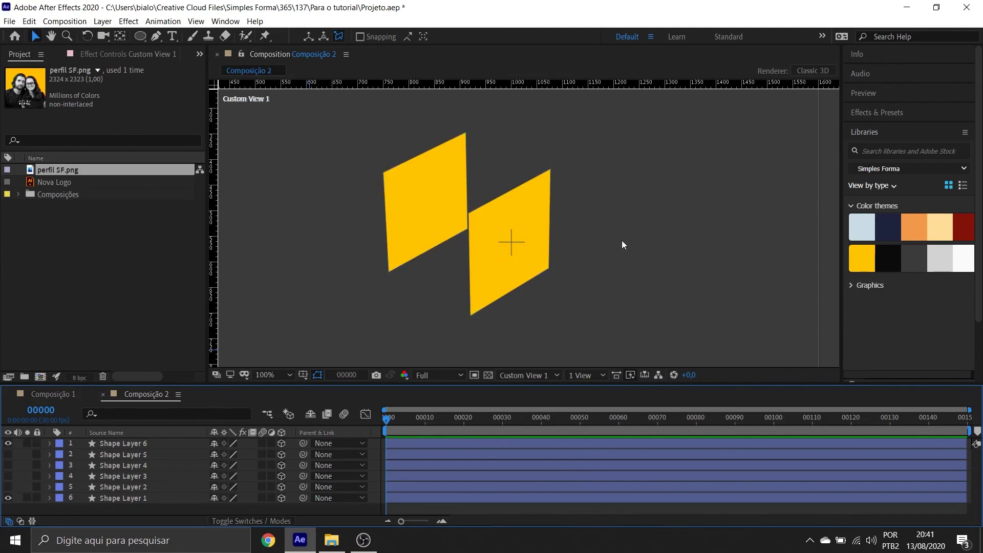
Step: Make Shape Layers 2, 3, 4 and 5 visible again
{"action": "left_click", "coordinate": [9, 486]}
{"action": "left_click_drag", "start_coordinate": [7, 481], "coordinate": [8, 457]}
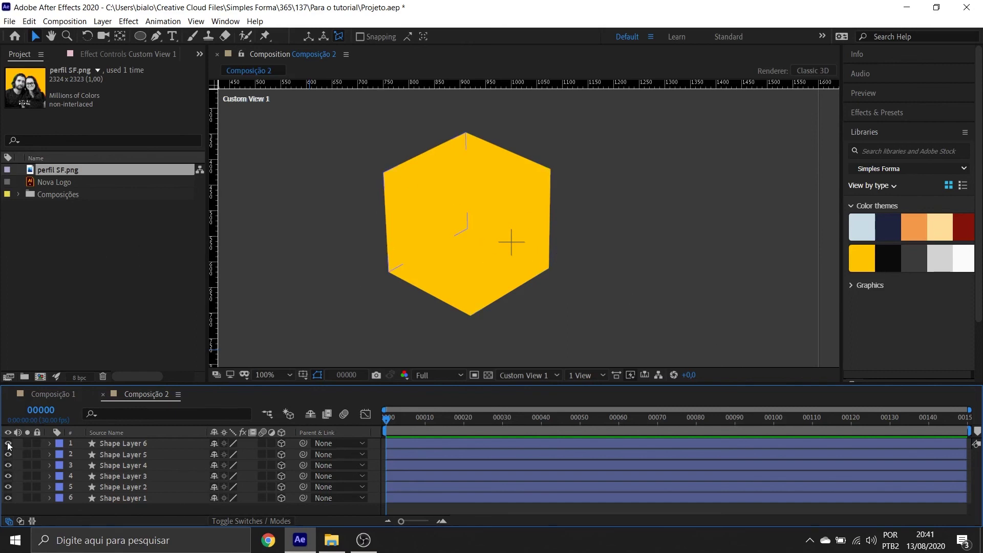
{"action": "mouse_move", "coordinate": [7, 443]}
{"action": "left_mouse_down"}
{"action": "mouse_move", "coordinate": [7, 468]}
{"action": "mouse_move", "coordinate": [7, 443]}
{"action": "left_mouse_up"}
{"action": "left_click", "coordinate": [8, 476]}
Step: View the yellow cube in Custom View 2 and Custom View 3
{"action": "left_click_drag", "start_coordinate": [456, 250], "coordinate": [407, 243]}
{"action": "key", "text": "v"}
{"action": "left_click_drag", "start_coordinate": [368, 217], "coordinate": [446, 230]}
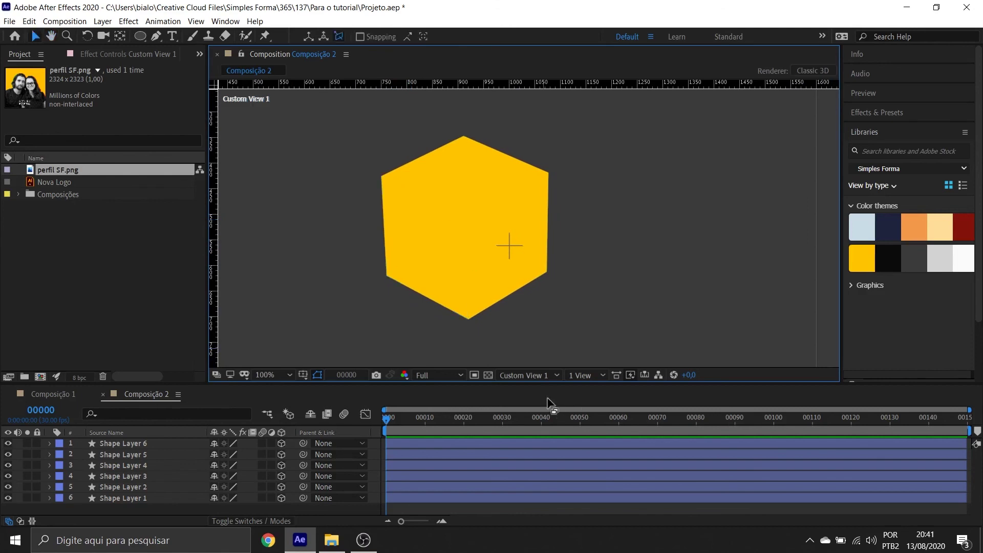
{"action": "left_click", "coordinate": [543, 376]}
{"action": "left_click", "coordinate": [536, 339]}
{"action": "left_click", "coordinate": [527, 376]}
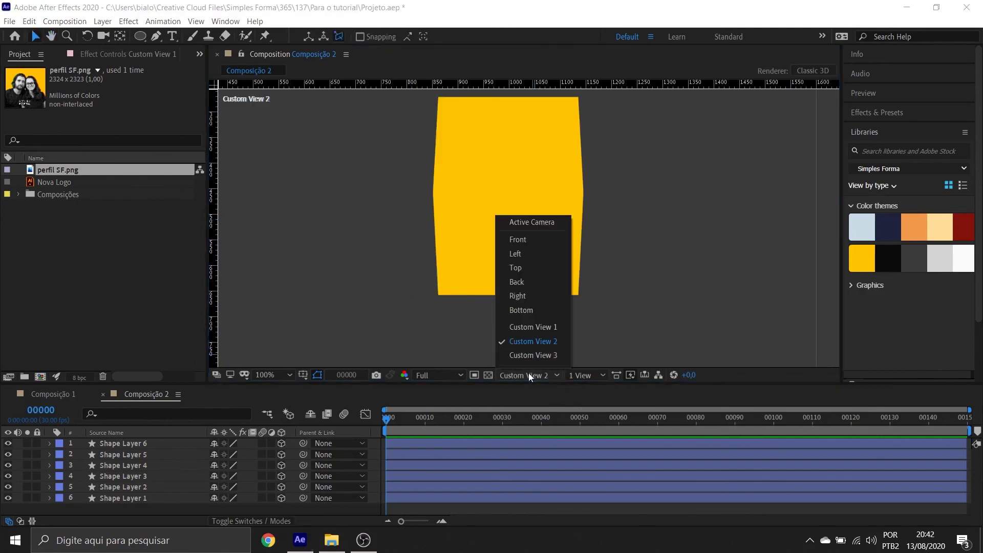
{"action": "left_click", "coordinate": [538, 353]}
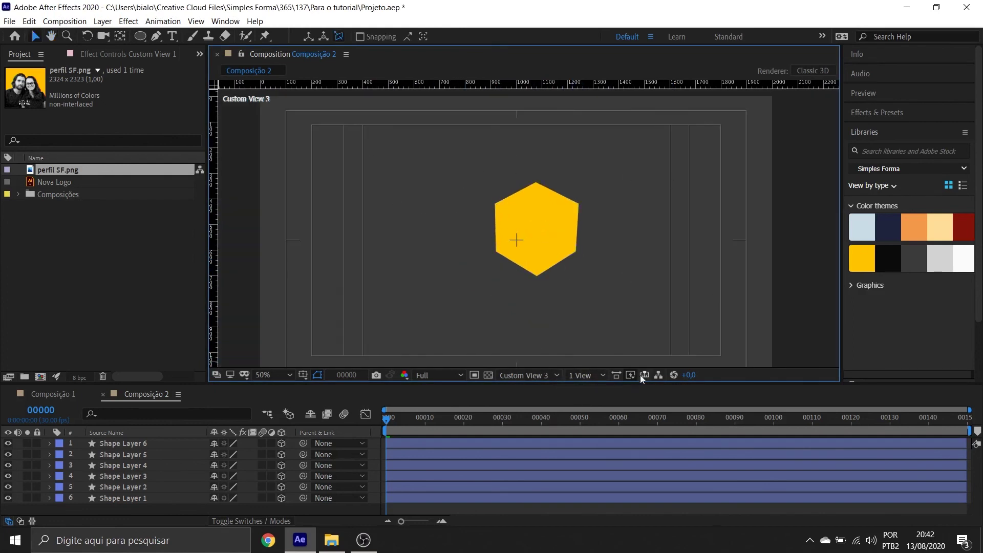
Step: Set the composition's view layout to 4 Views - Left
{"action": "left_click", "coordinate": [594, 374]}
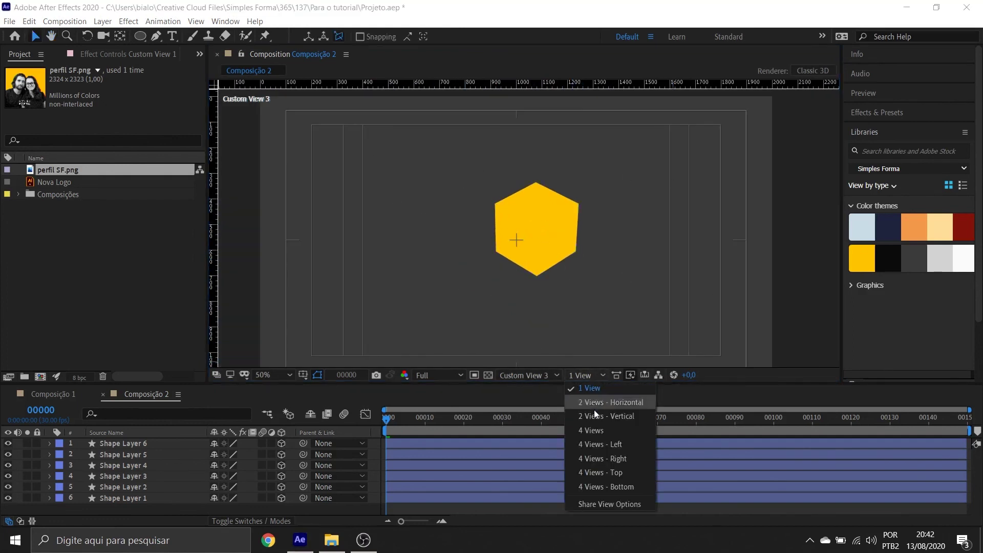
{"action": "left_click", "coordinate": [594, 448]}
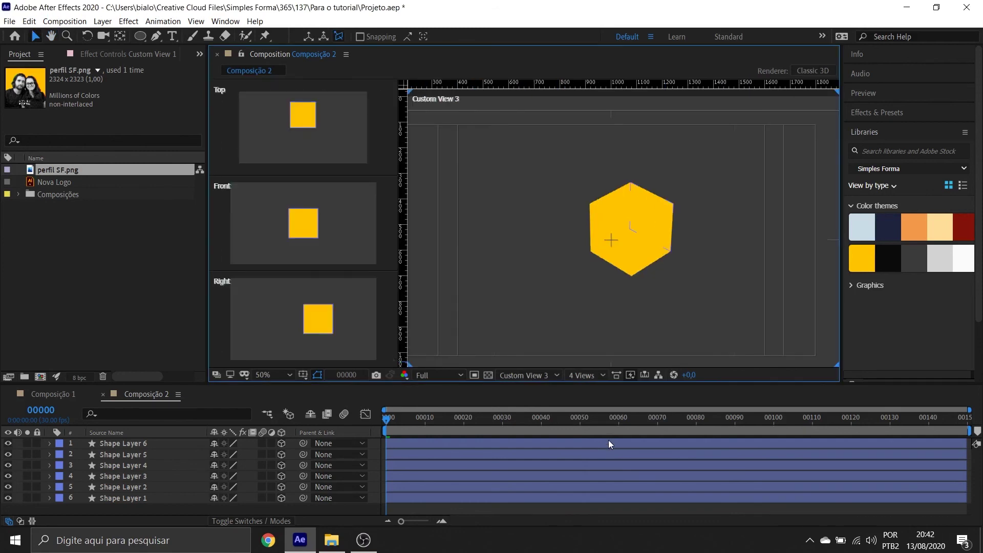
{"action": "left_click", "coordinate": [585, 375]}
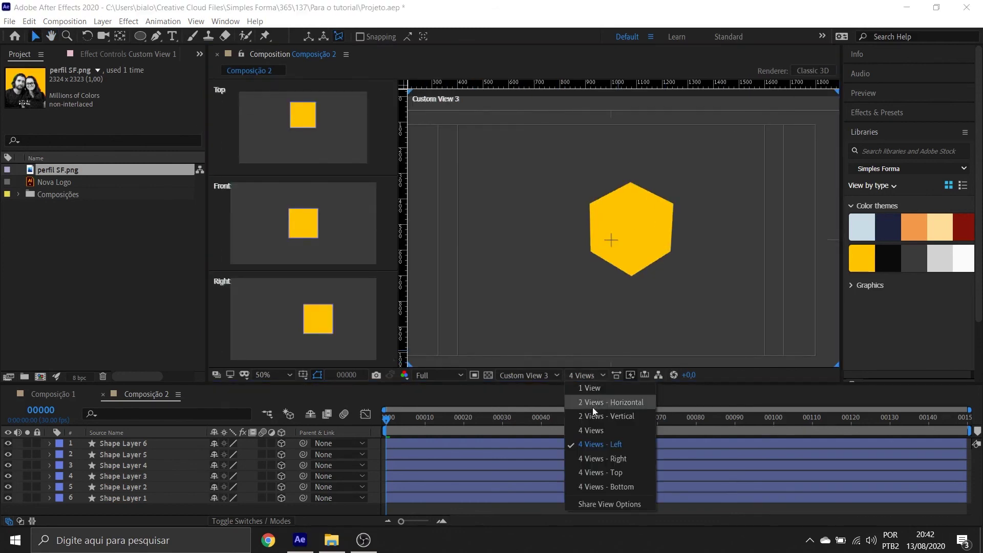
{"action": "left_click", "coordinate": [595, 449]}
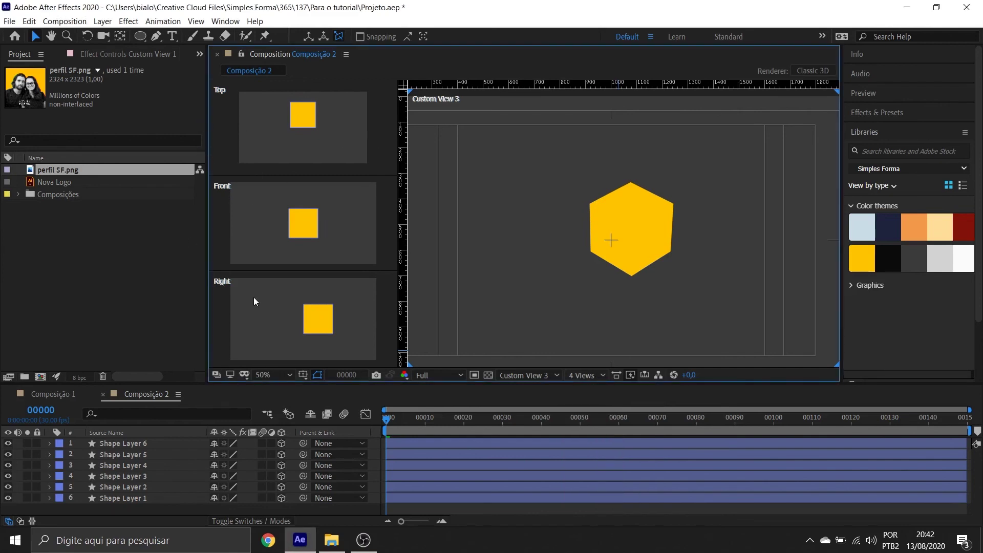
Step: Fill Shape Layer 2 with the orange sampled from the Simples Forma library's color theme
{"action": "left_click", "coordinate": [121, 455]}
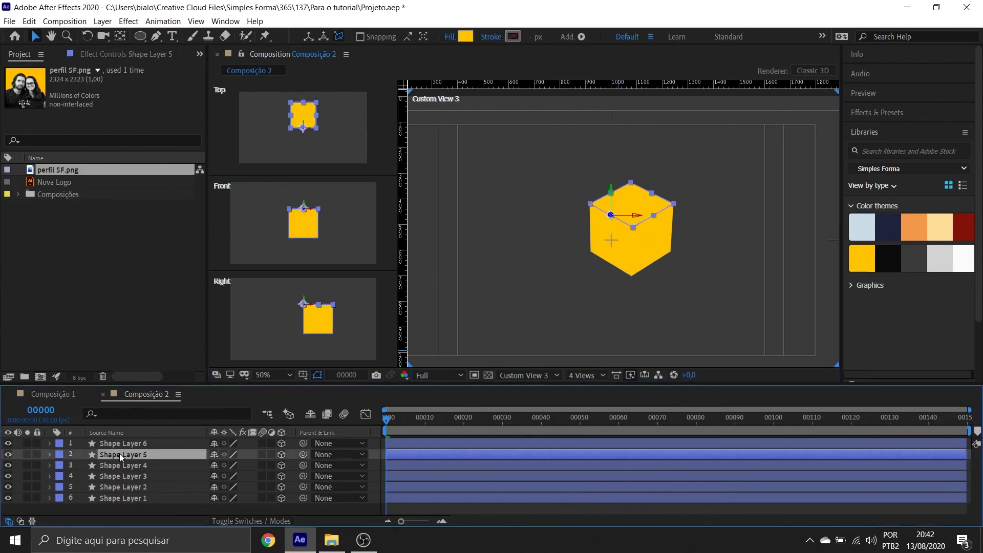
{"action": "left_click", "coordinate": [129, 489]}
{"action": "left_click", "coordinate": [466, 36]}
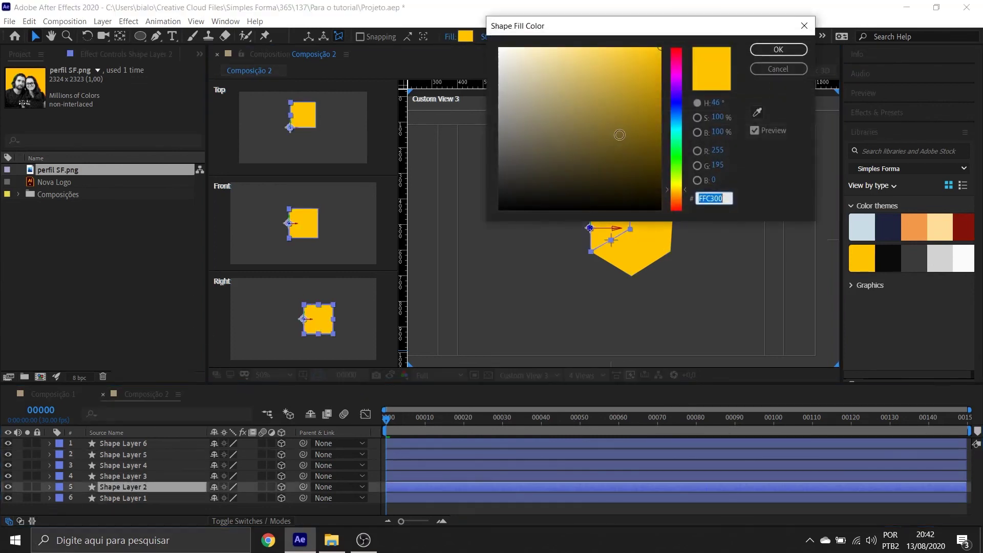
{"action": "left_click", "coordinate": [758, 111]}
{"action": "left_click", "coordinate": [913, 233]}
{"action": "key", "text": "Return"}
Step: Fill Shape Layer 3 with the dark navy blue sampled from the Simples Forma library's color theme
{"action": "left_click", "coordinate": [117, 476]}
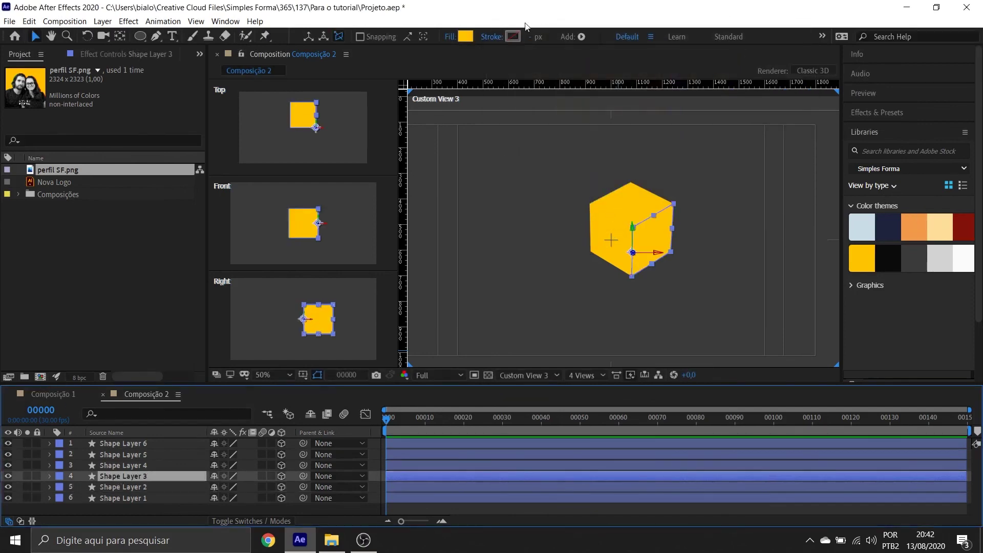
{"action": "left_click", "coordinate": [466, 36]}
{"action": "left_click", "coordinate": [758, 112]}
{"action": "left_click", "coordinate": [888, 231]}
{"action": "key", "text": "Return"}
Step: Fill Shape Layer 4 with the dark red sampled from the Simples Forma library's color theme
{"action": "left_click", "coordinate": [123, 465]}
{"action": "left_click", "coordinate": [466, 36]}
{"action": "left_click", "coordinate": [758, 112]}
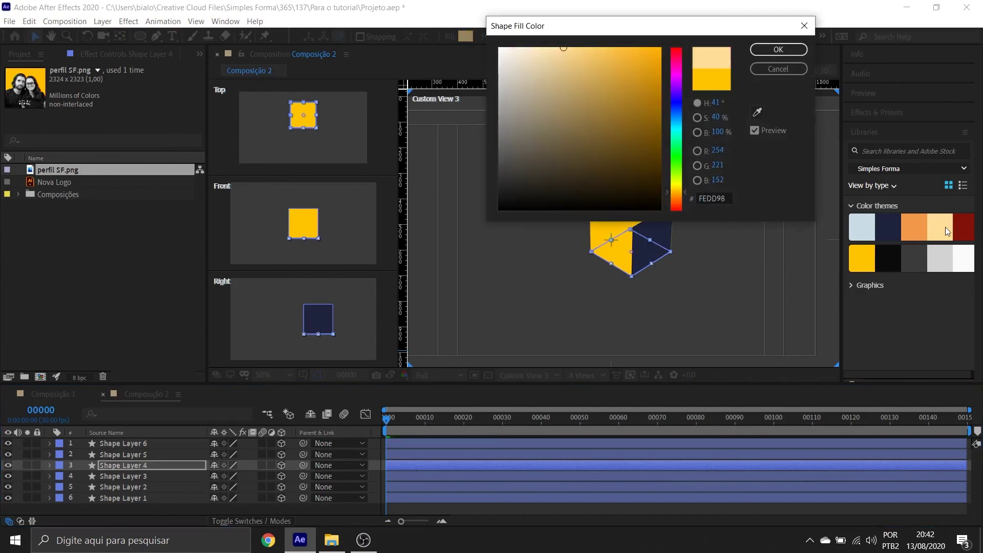
{"action": "left_click", "coordinate": [965, 227]}
{"action": "key", "text": "Return"}
Step: Fill Shape Layer 5 with the light blue sampled from the Simples Forma library's color theme
{"action": "left_click", "coordinate": [123, 455]}
{"action": "left_click", "coordinate": [465, 36]}
{"action": "left_click", "coordinate": [758, 112]}
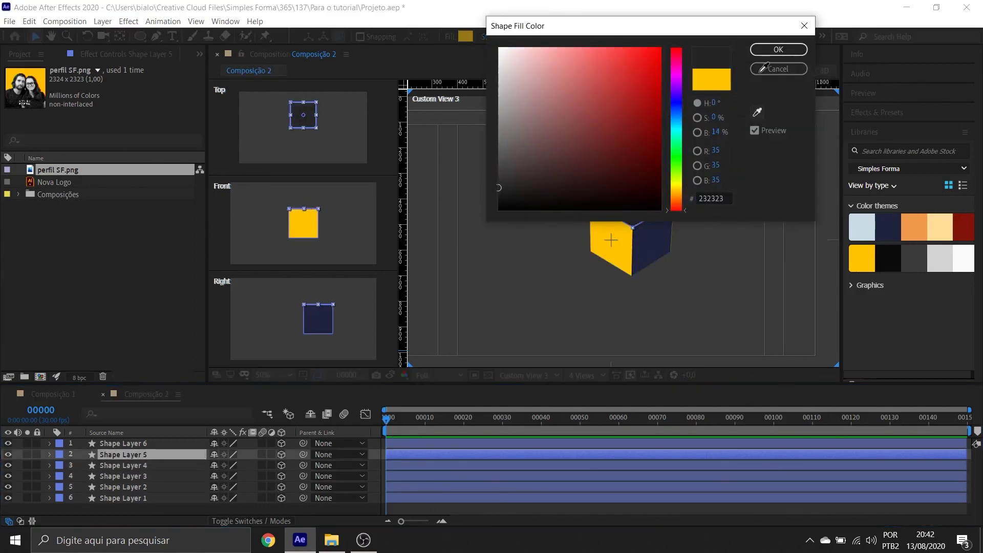
{"action": "left_click", "coordinate": [862, 227]}
{"action": "key", "text": "Return"}
Step: Fill Shape Layer 6 with the white FAFAFA sampled from the Simples Forma library's color theme and deselect the layer
{"action": "left_click", "coordinate": [123, 443]}
{"action": "left_click", "coordinate": [465, 35]}
{"action": "left_click", "coordinate": [758, 112]}
{"action": "left_click", "coordinate": [941, 255]}
{"action": "left_click", "coordinate": [757, 112]}
{"action": "left_click", "coordinate": [965, 255]}
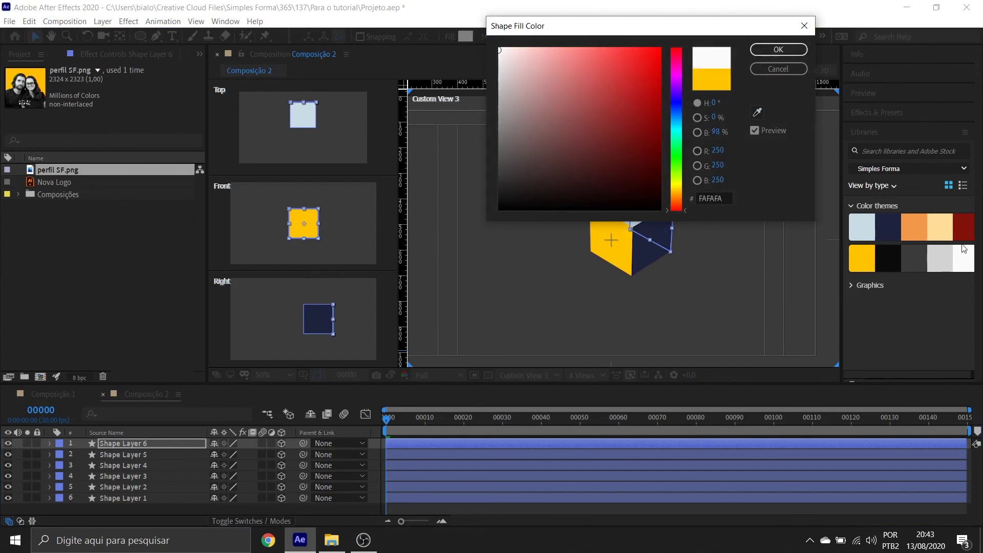
{"action": "key", "text": "Return"}
{"action": "left_click", "coordinate": [596, 296]}
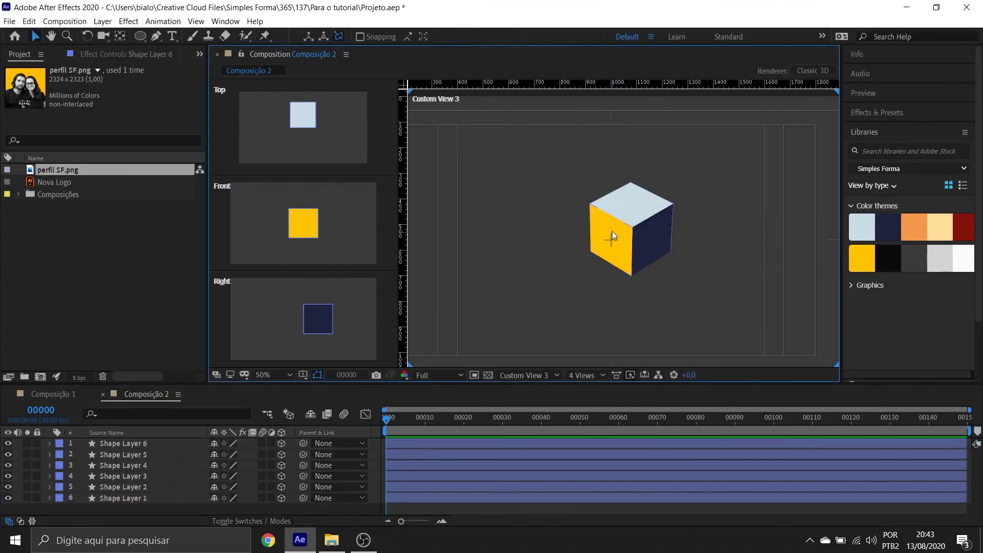
Step: Go through the Top, Front and Right panes of the cube and switch the large pane to the Left view
{"action": "left_click", "coordinate": [338, 141]}
{"action": "left_click", "coordinate": [350, 245]}
{"action": "left_click", "coordinate": [352, 327]}
{"action": "left_click", "coordinate": [568, 182]}
{"action": "left_click", "coordinate": [541, 376]}
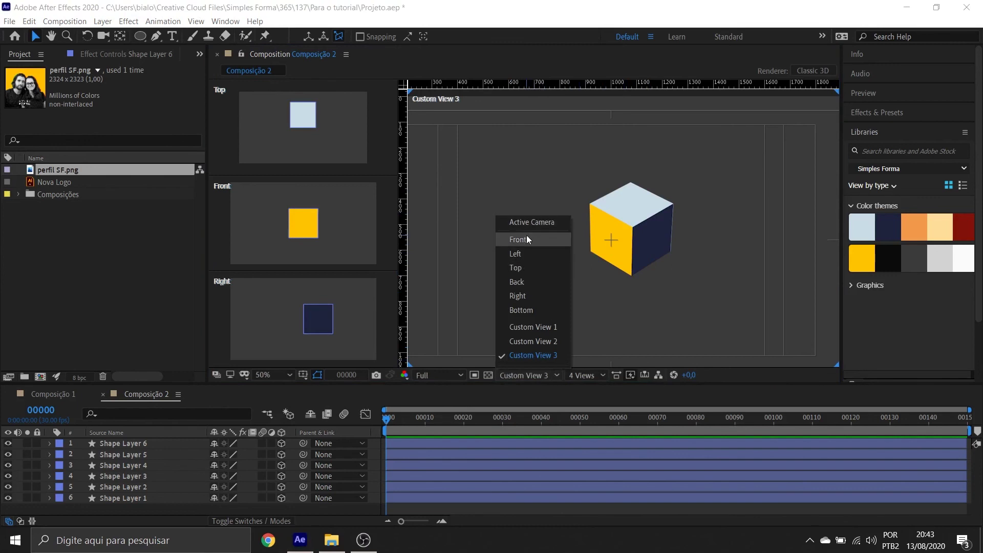
{"action": "left_click", "coordinate": [525, 254]}
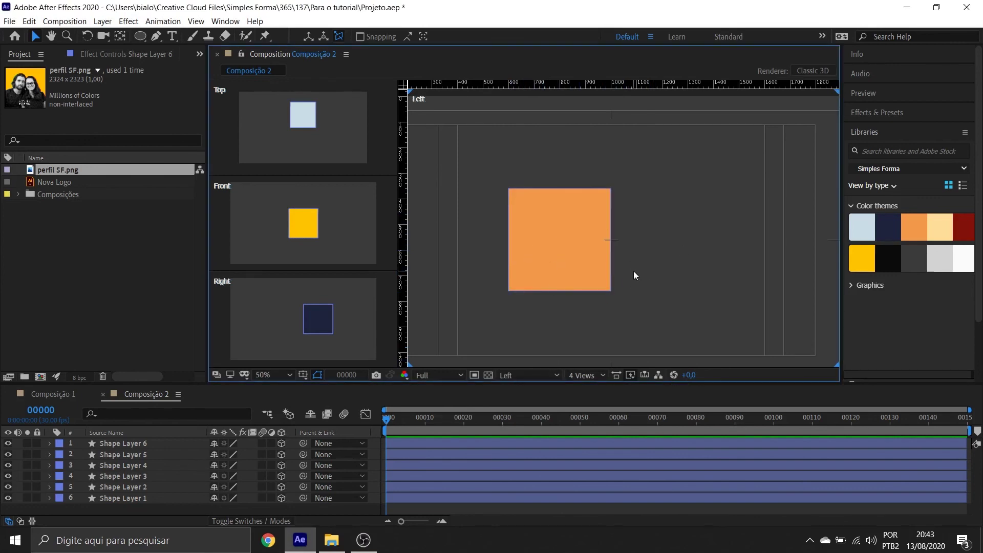
Step: Activate each of the four panes in turn and switch the large pane to the Back view
{"action": "left_click", "coordinate": [321, 147]}
{"action": "left_click", "coordinate": [248, 194]}
{"action": "left_click", "coordinate": [270, 328]}
{"action": "left_click", "coordinate": [471, 267]}
{"action": "scroll", "coordinate": [470, 263], "scroll_direction": "down", "scroll_amount": 2}
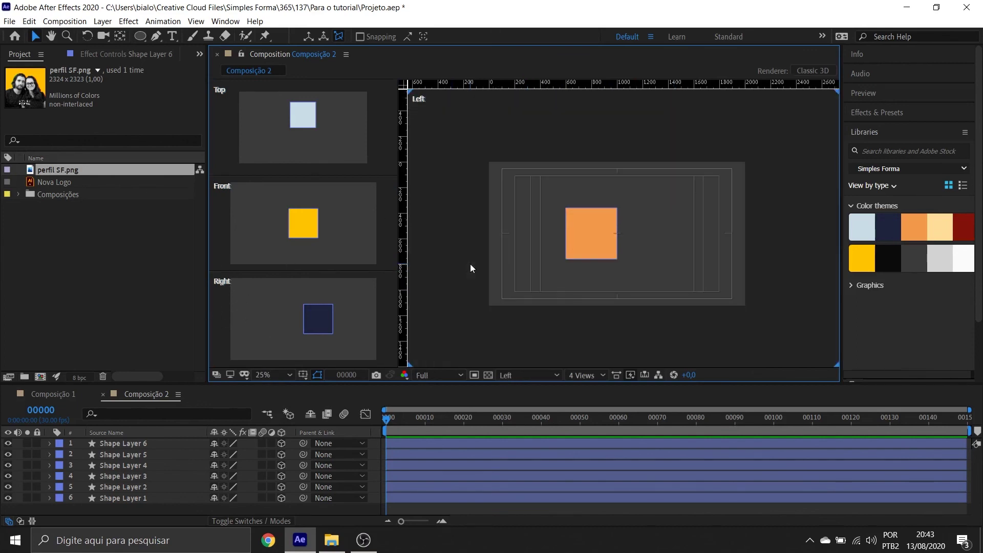
{"action": "scroll", "coordinate": [470, 263], "scroll_direction": "up", "scroll_amount": 2}
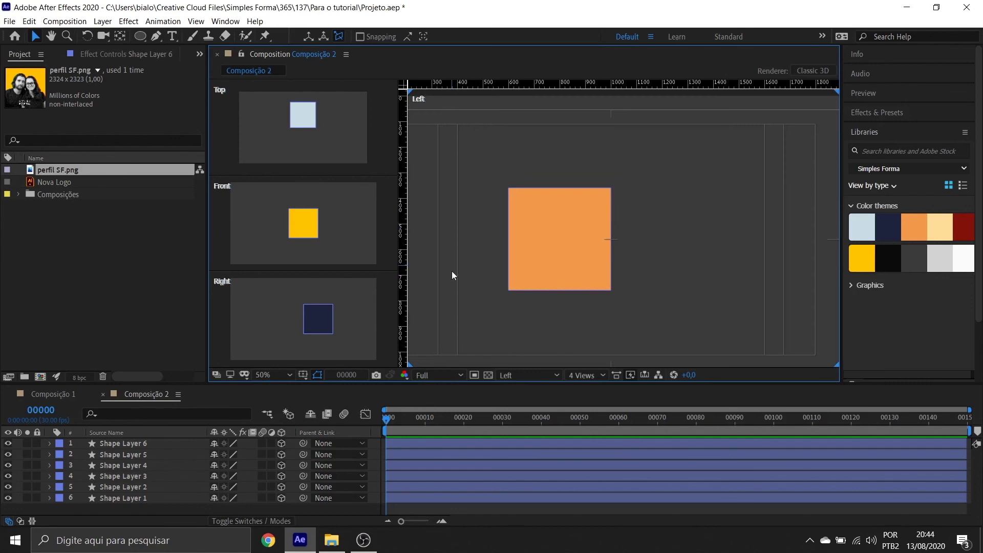
{"action": "left_click", "coordinate": [518, 376]}
{"action": "left_click", "coordinate": [522, 282]}
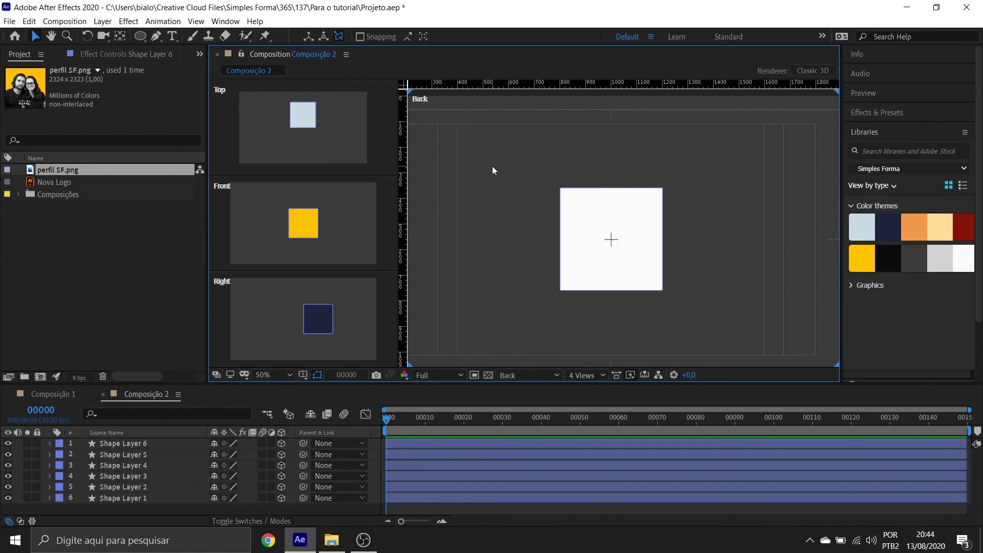
Step: Try the Right and Back views in the small Front pane and restore it to Front
{"action": "left_click", "coordinate": [233, 220]}
{"action": "left_click", "coordinate": [521, 377]}
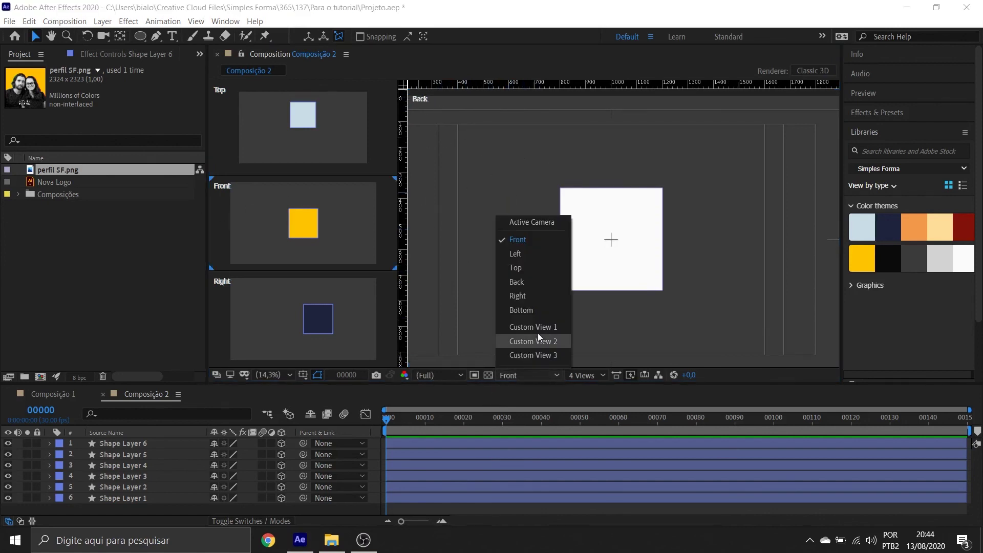
{"action": "left_click", "coordinate": [523, 297]}
{"action": "left_click", "coordinate": [511, 374]}
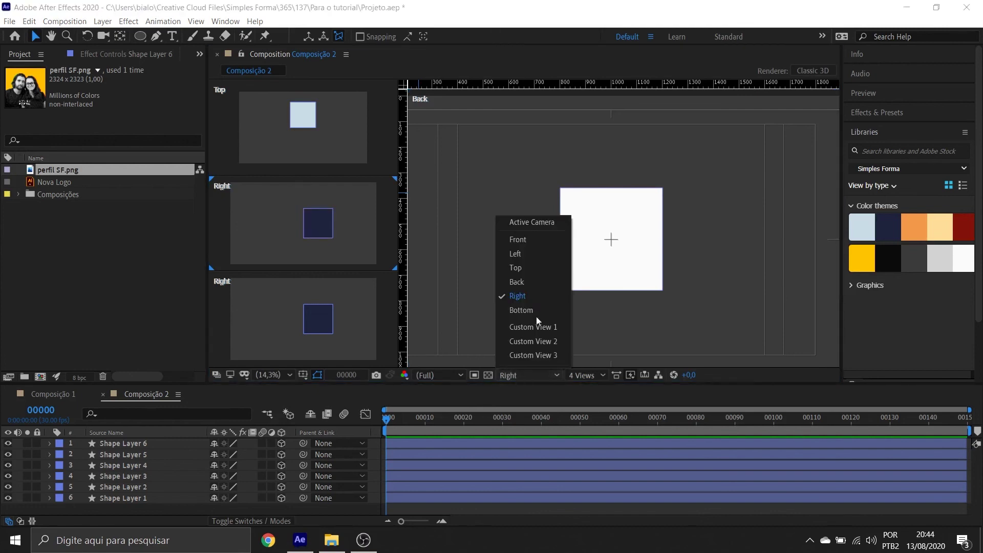
{"action": "left_click", "coordinate": [524, 281]}
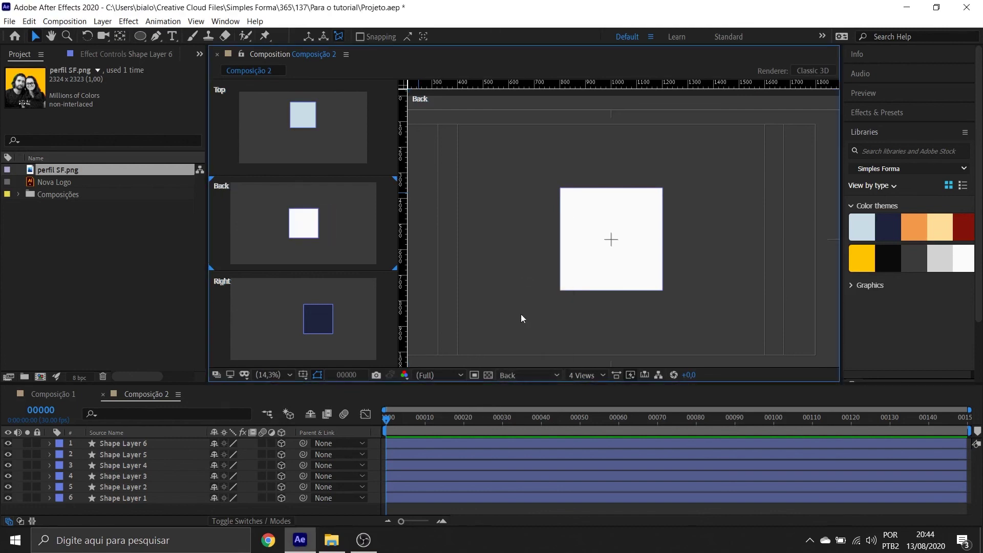
{"action": "left_click", "coordinate": [523, 376]}
{"action": "left_click", "coordinate": [532, 240]}
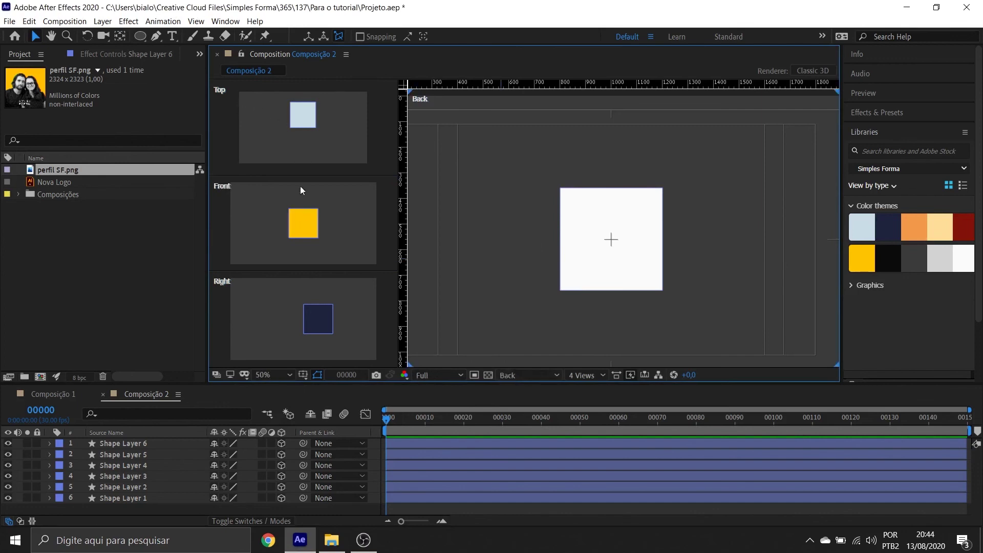
Step: Return the composition to a single Active Camera view and enlarge the timeline panel
{"action": "left_click", "coordinate": [269, 139]}
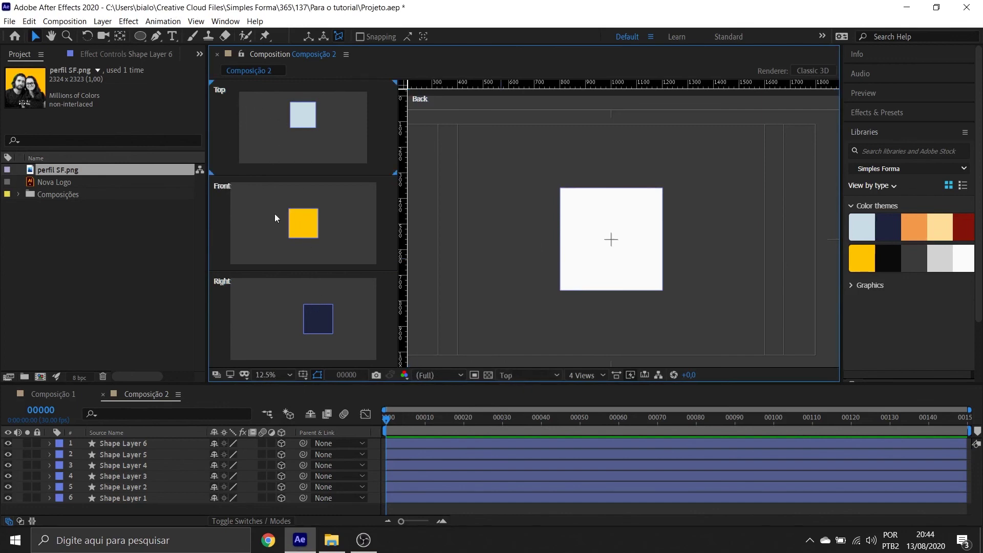
{"action": "left_click", "coordinate": [281, 302]}
{"action": "left_click", "coordinate": [506, 275]}
{"action": "left_click", "coordinate": [586, 374]}
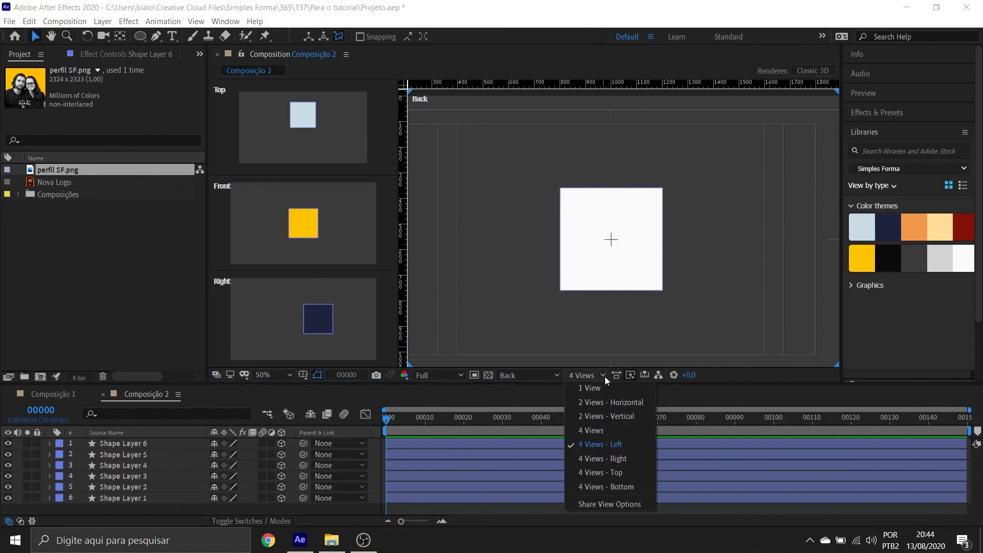
{"action": "left_click", "coordinate": [583, 324]}
{"action": "left_click", "coordinate": [522, 375]}
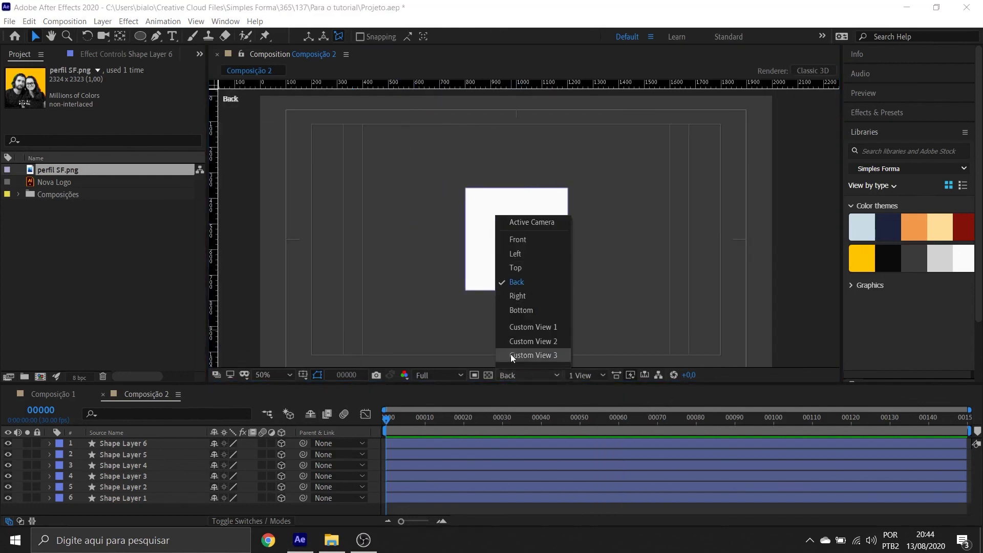
{"action": "left_click", "coordinate": [528, 222]}
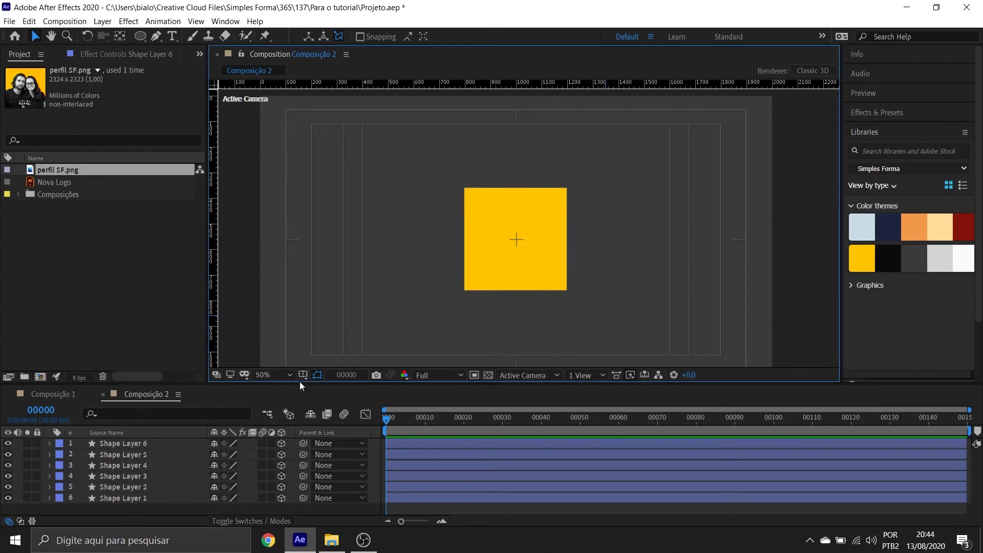
{"action": "left_click_drag", "start_coordinate": [299, 382], "coordinate": [303, 342]}
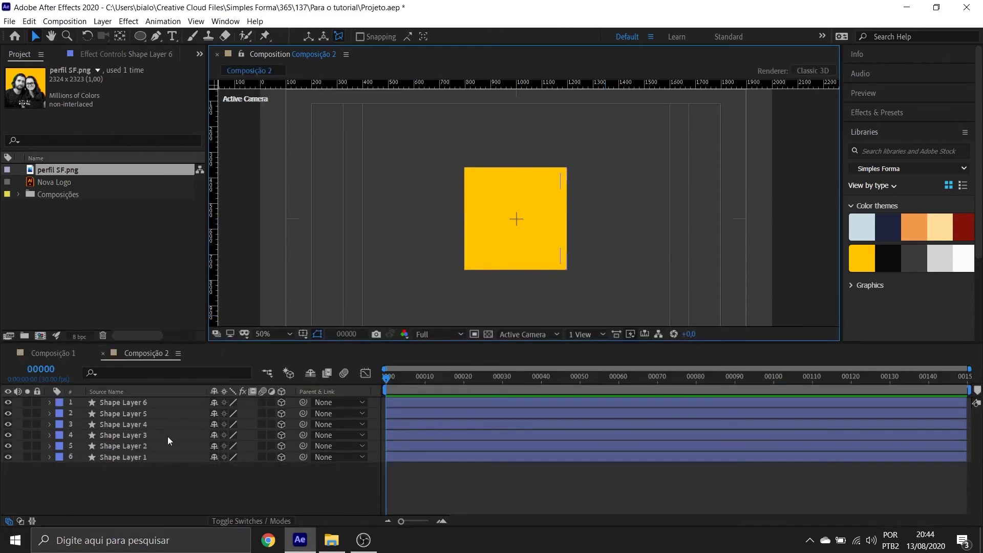
{"action": "left_click", "coordinate": [128, 453]}
{"action": "left_click", "coordinate": [133, 446]}
{"action": "left_click", "coordinate": [141, 404], "text": "shift"}
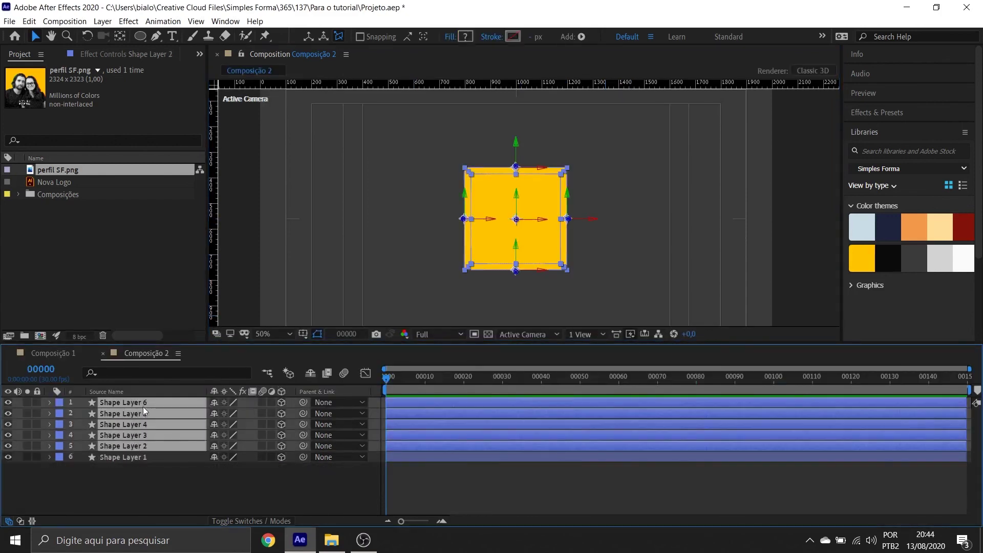
{"action": "left_click", "coordinate": [598, 281]}
{"action": "key", "text": "comma"}
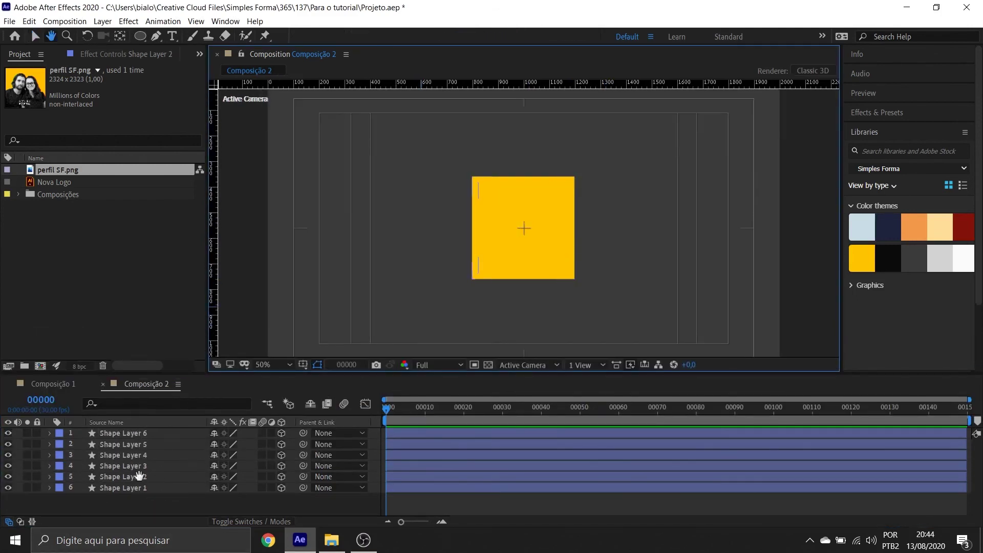
{"action": "left_click", "coordinate": [131, 503]}
{"action": "key", "text": "v"}
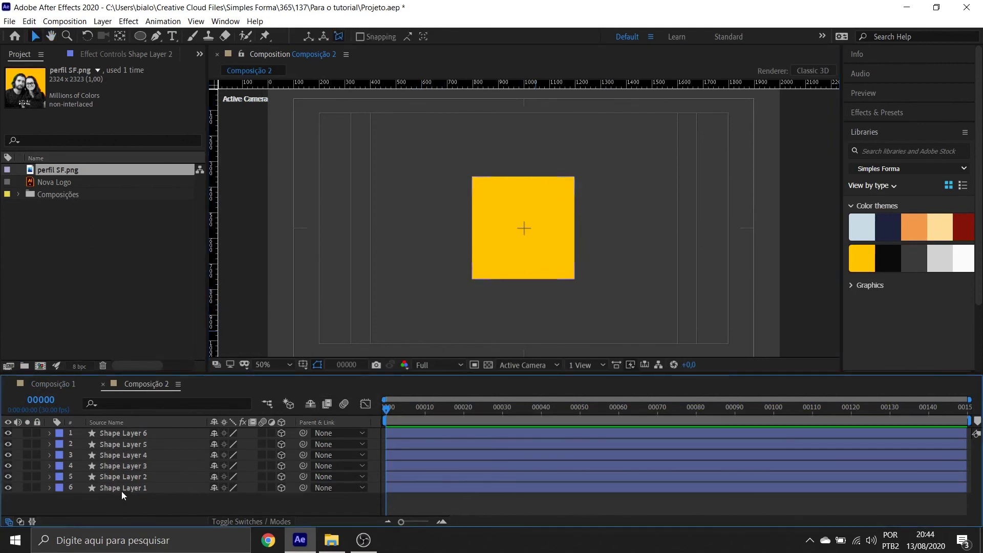
Step: Pre-compose all six shape layers into Pre-comp 1, moving all attributes into the new composition
{"action": "left_click", "coordinate": [121, 489]}
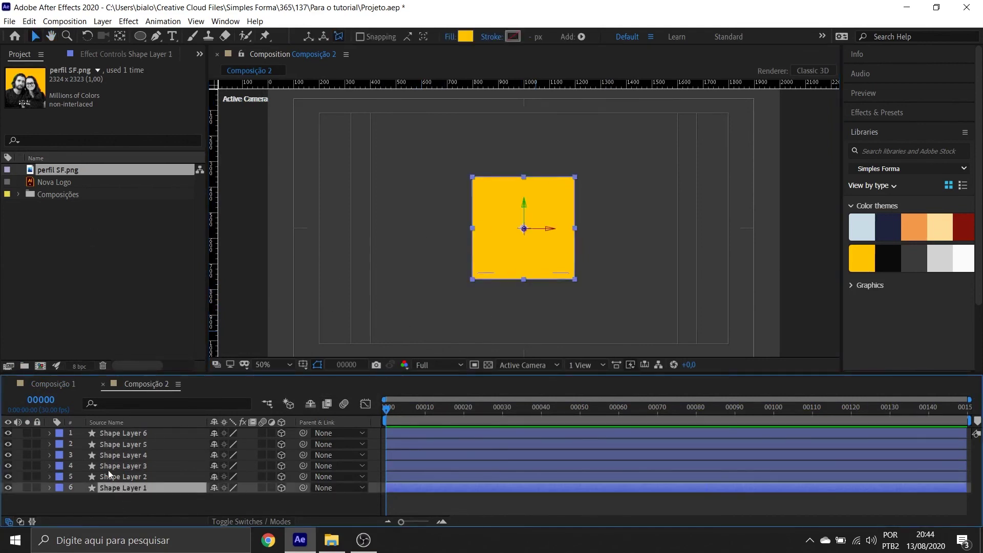
{"action": "left_click_drag", "start_coordinate": [123, 502], "coordinate": [132, 429]}
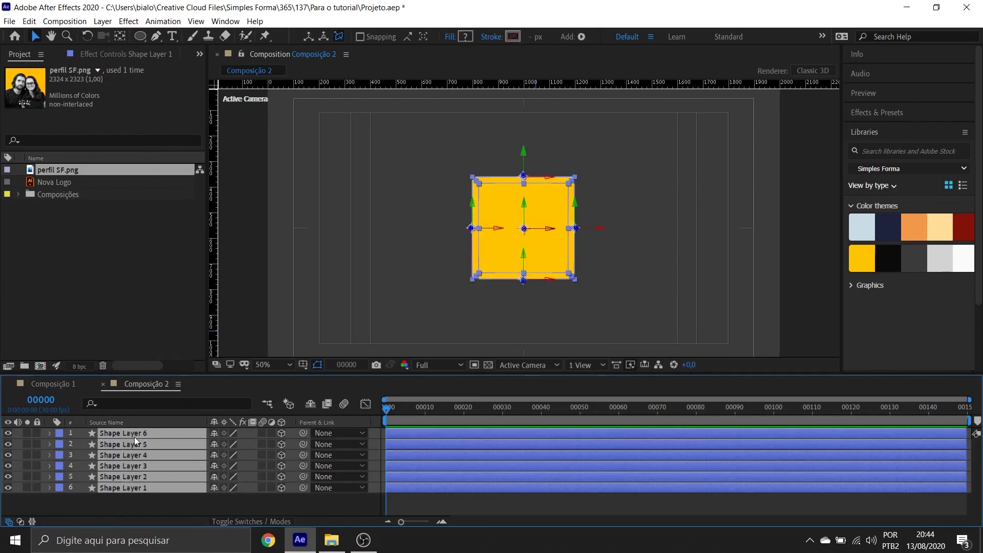
{"action": "left_click_drag", "start_coordinate": [140, 501], "coordinate": [146, 433]}
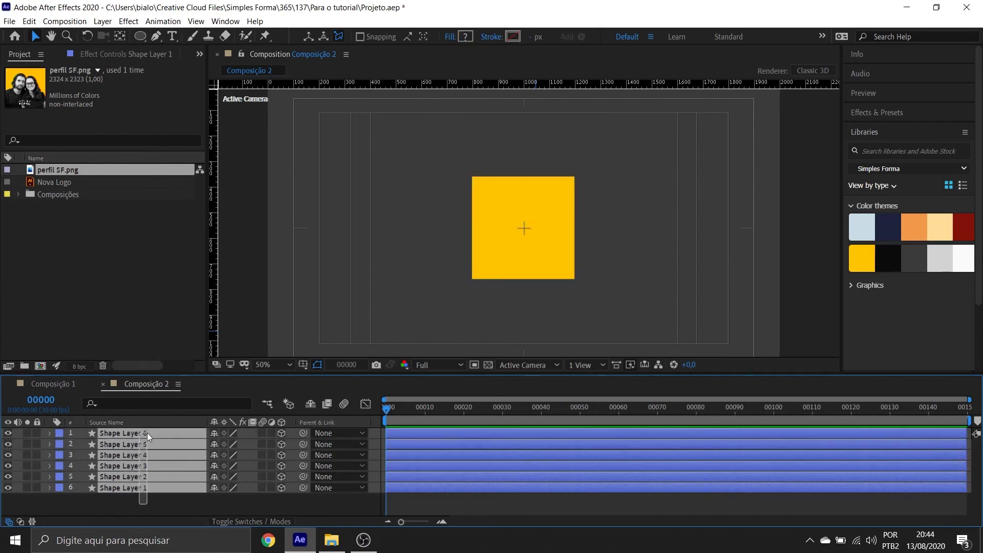
{"action": "right_click", "coordinate": [147, 432]}
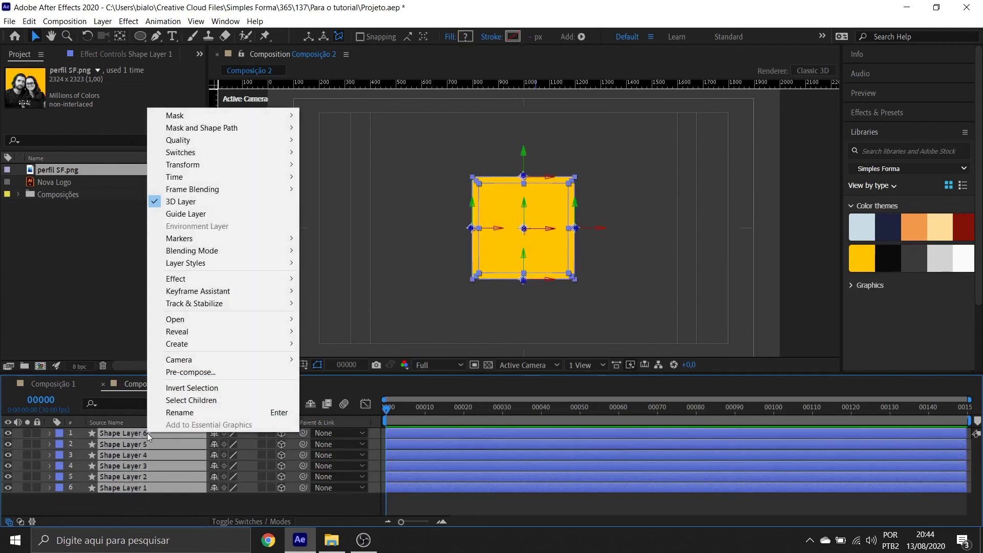
{"action": "left_click", "coordinate": [199, 371]}
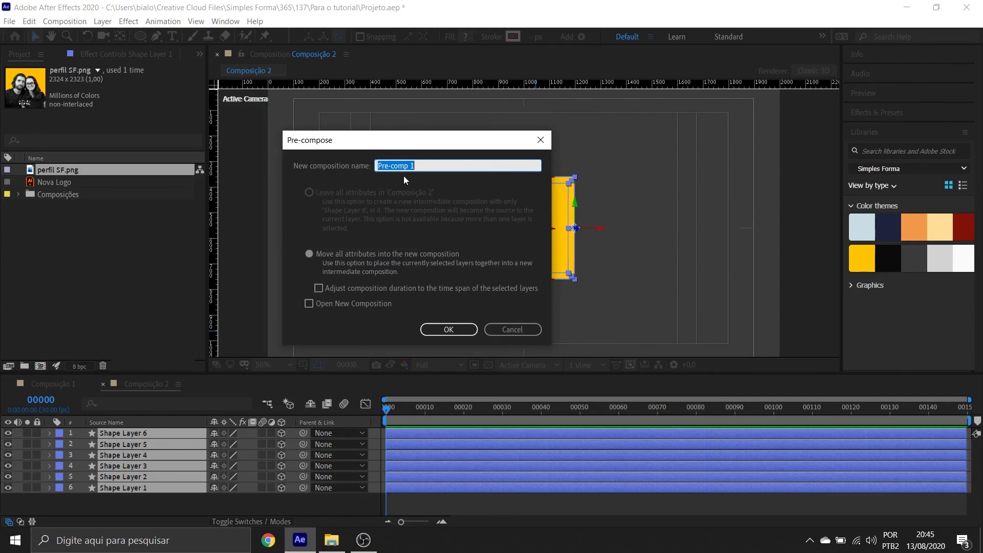
{"action": "left_click", "coordinate": [309, 253]}
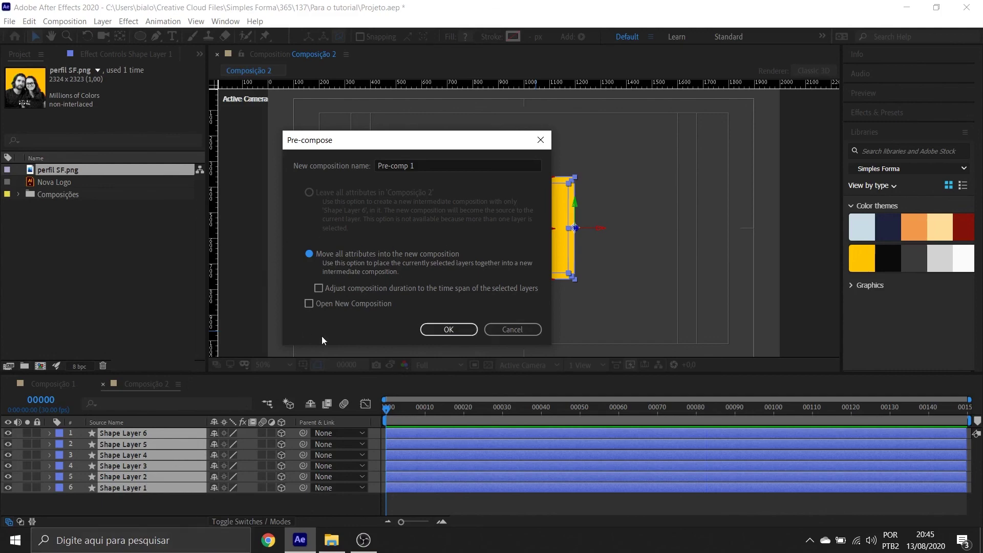
{"action": "left_click", "coordinate": [442, 331]}
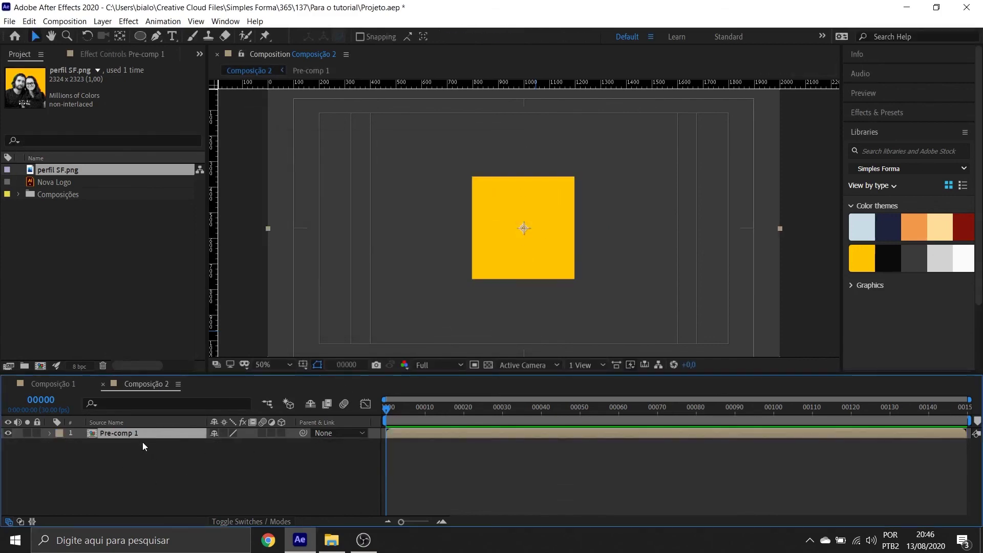
Step: Move the Pre-comp 1 layer around the frame as a single object
{"action": "left_click", "coordinate": [627, 241]}
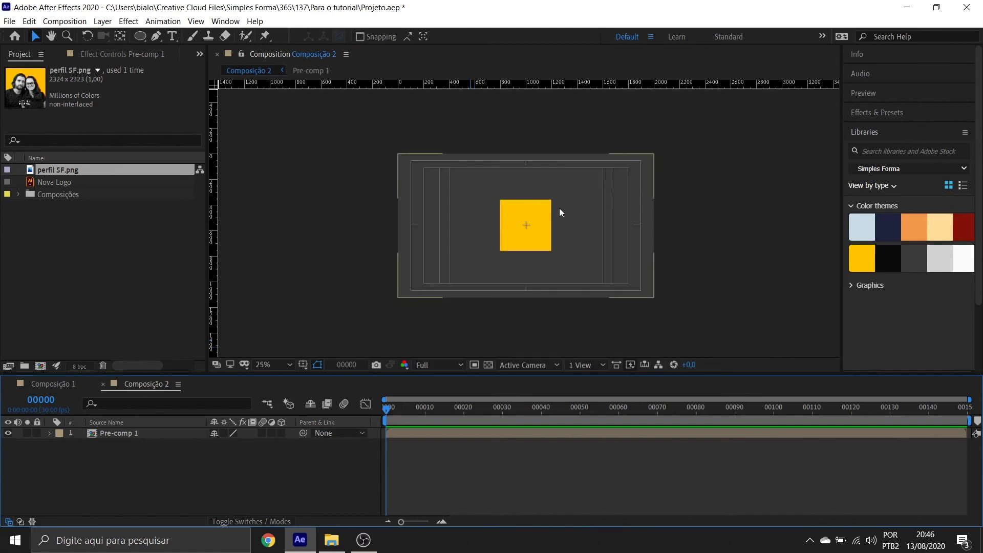
{"action": "left_click_drag", "start_coordinate": [478, 228], "coordinate": [498, 228]}
{"action": "left_click_drag", "start_coordinate": [436, 216], "coordinate": [402, 209]}
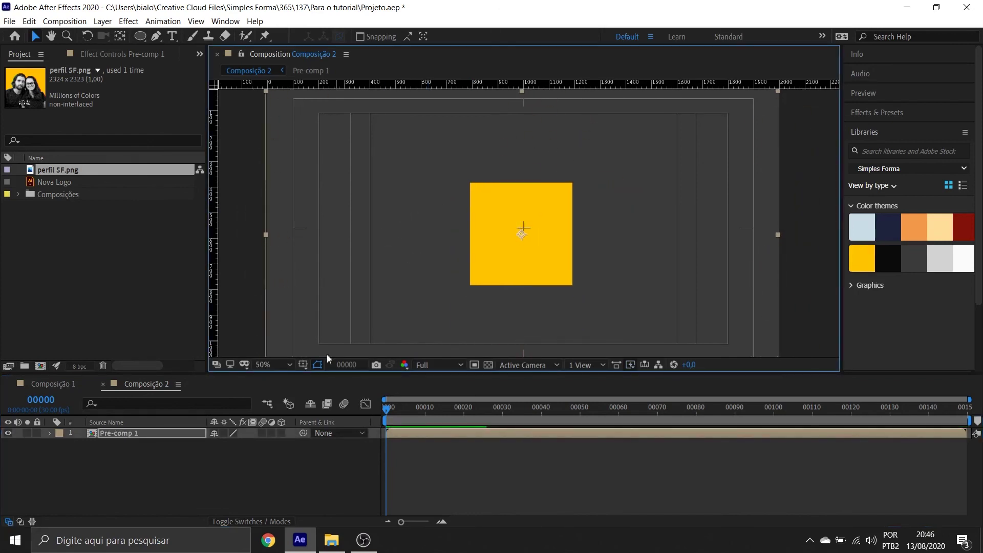
Step: Make Pre-comp 1 a 3D layer and reposition it close to the centre of the frame
{"action": "left_click", "coordinate": [281, 433]}
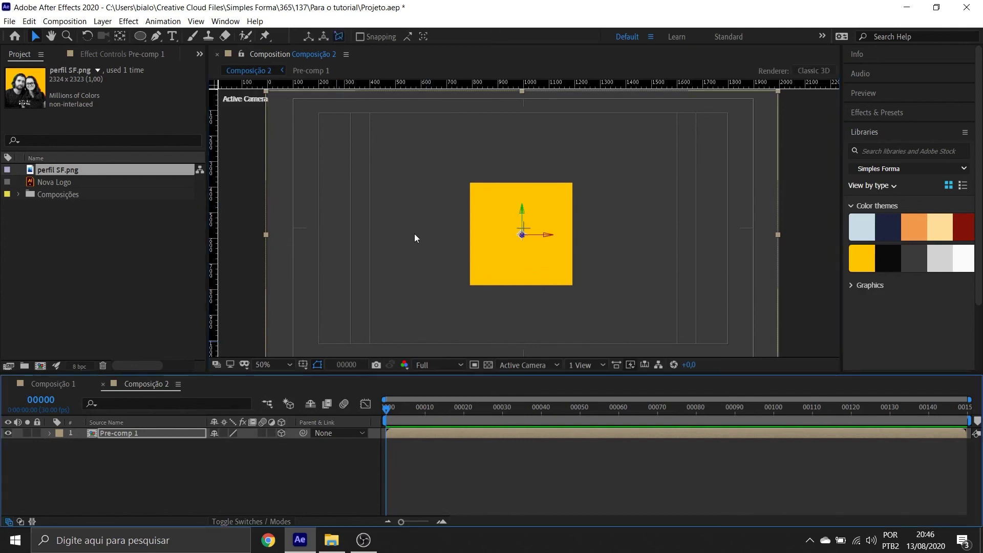
{"action": "scroll", "coordinate": [415, 237], "scroll_direction": "down", "scroll_amount": 2}
{"action": "scroll", "coordinate": [440, 237], "scroll_direction": "up", "scroll_amount": 2}
{"action": "mouse_move", "coordinate": [437, 249]}
{"action": "left_mouse_down"}
{"action": "mouse_move", "coordinate": [456, 279]}
{"action": "mouse_move", "coordinate": [442, 241]}
{"action": "left_mouse_up"}
Step: Switch the composition to Custom View 1 and slightly stretch the Pre-comp 1 layer from one corner
{"action": "left_click", "coordinate": [522, 364]}
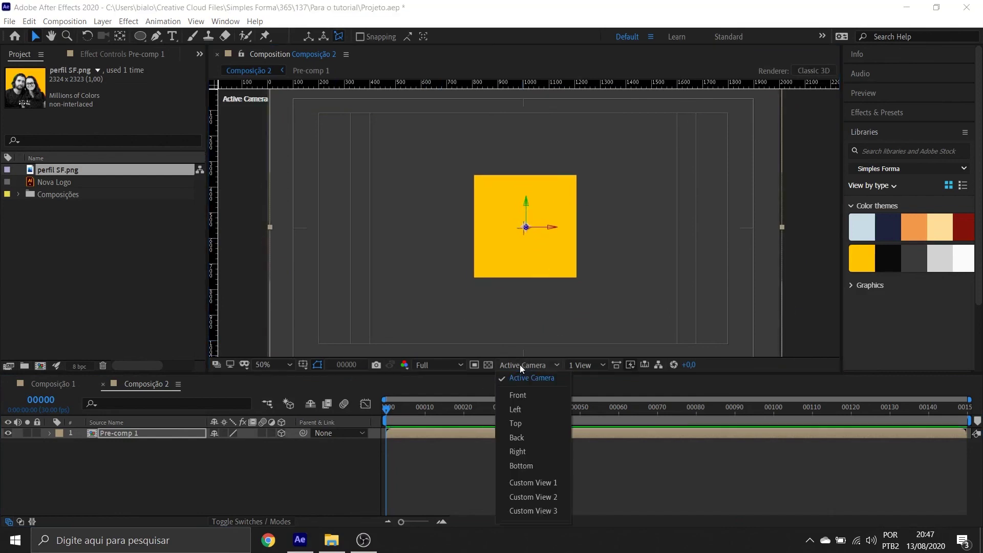
{"action": "left_click", "coordinate": [533, 482]}
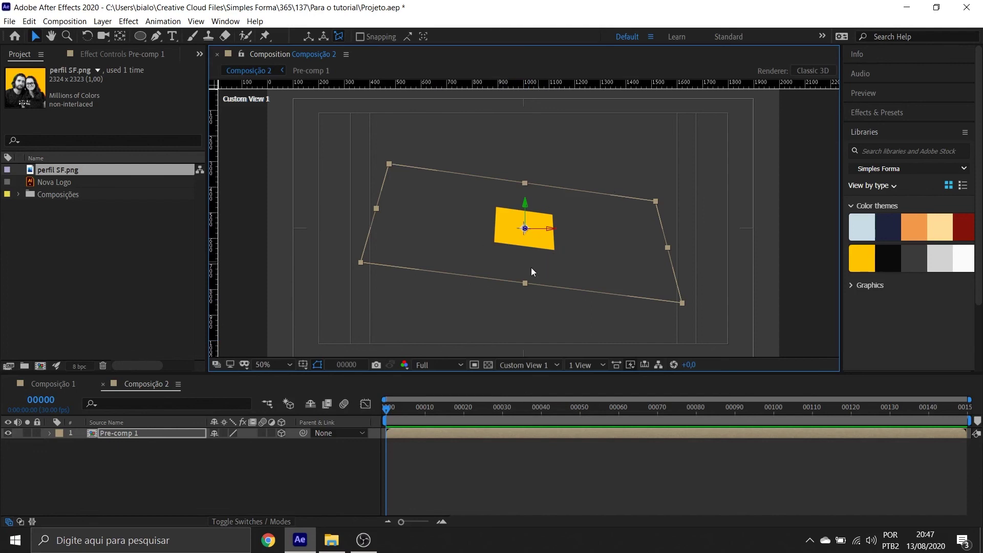
{"action": "mouse_move", "coordinate": [361, 261]}
{"action": "left_mouse_down"}
{"action": "mouse_move", "coordinate": [399, 165]}
{"action": "mouse_move", "coordinate": [351, 306]}
{"action": "mouse_move", "coordinate": [364, 270]}
{"action": "left_mouse_up"}
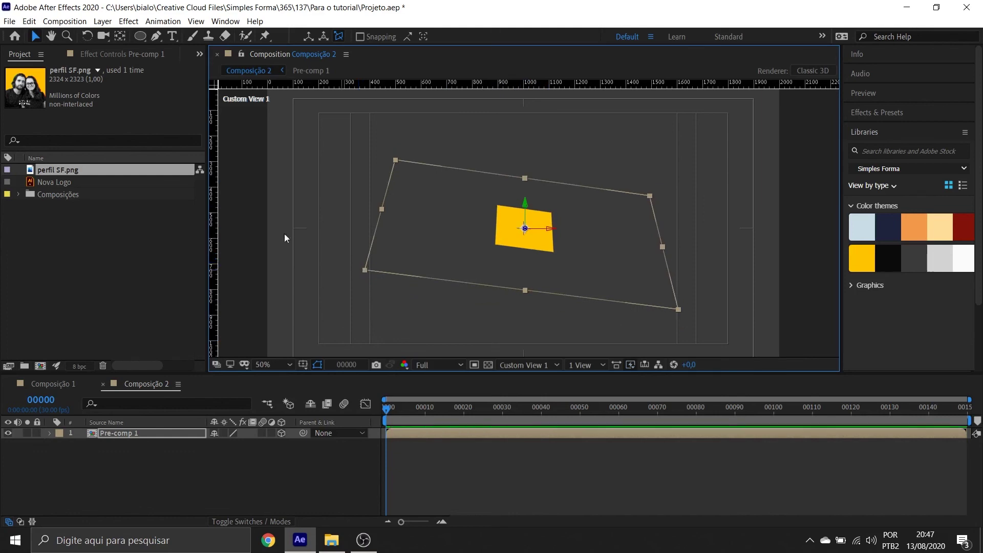
Step: Turn on Collapse Transformations for Pre-comp 1 and orbit the custom view around the cube with the camera tool
{"action": "left_click", "coordinate": [103, 36]}
{"action": "left_click_drag", "start_coordinate": [496, 235], "coordinate": [586, 291]}
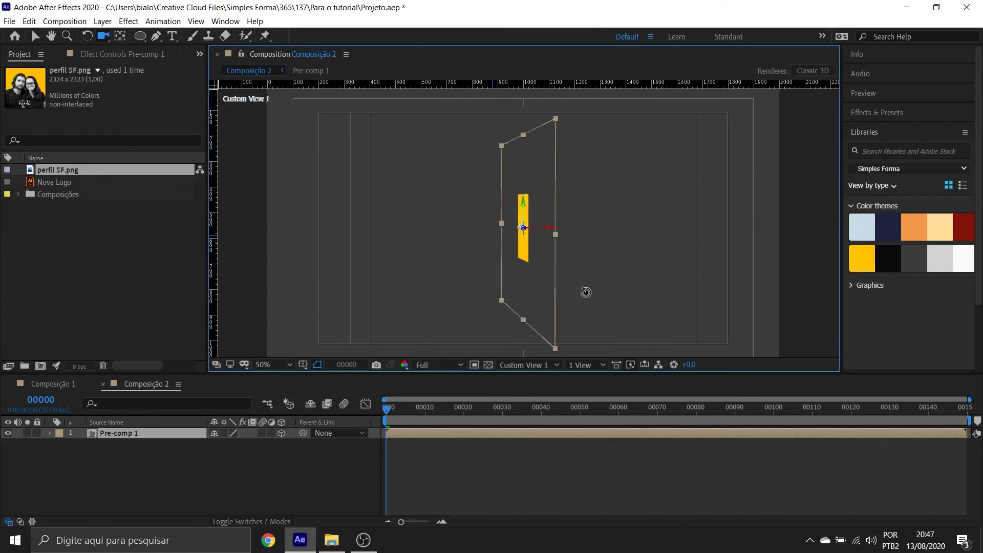
{"action": "left_click_drag", "start_coordinate": [586, 292], "coordinate": [538, 295]}
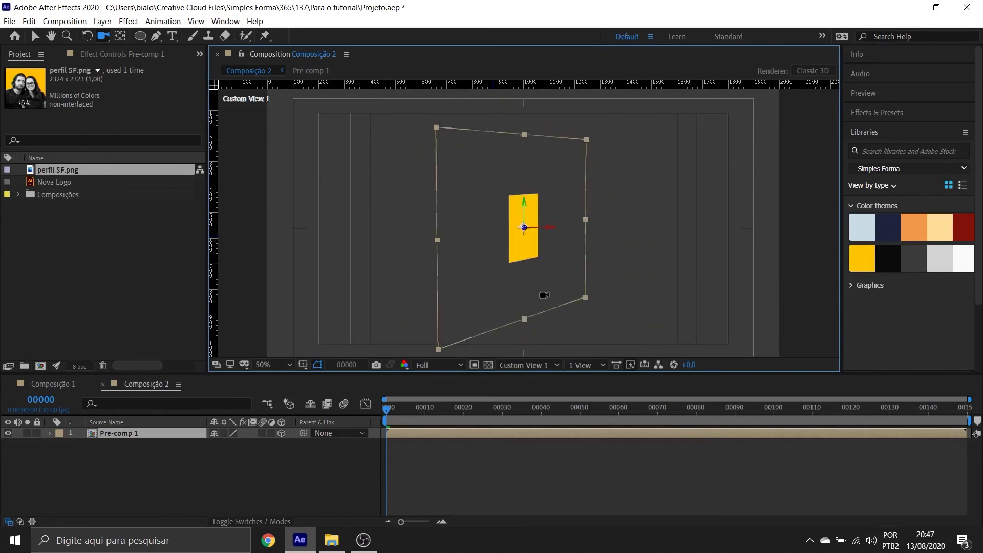
{"action": "left_click", "coordinate": [224, 433]}
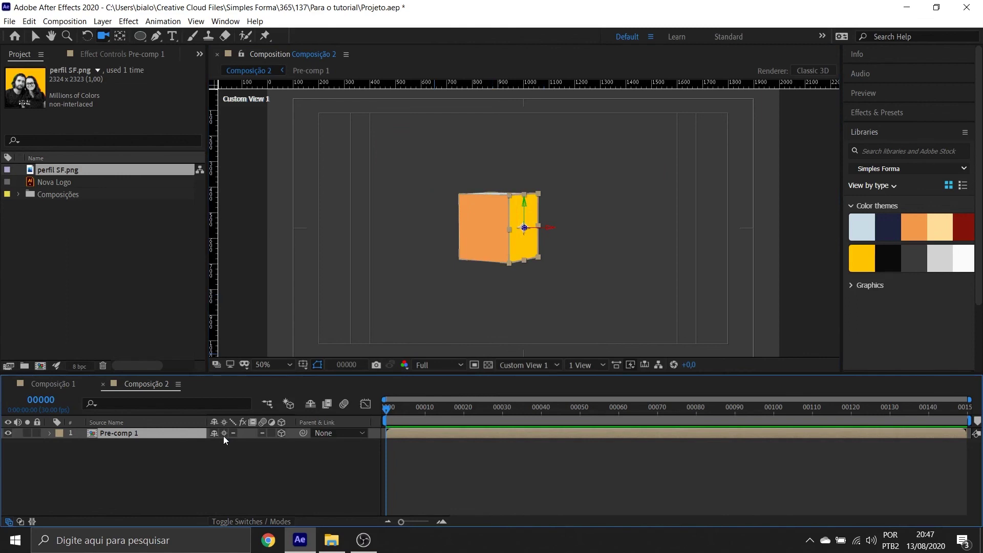
{"action": "mouse_move", "coordinate": [429, 198]}
{"action": "left_mouse_down"}
{"action": "mouse_move", "coordinate": [392, 285]}
{"action": "mouse_move", "coordinate": [393, 216]}
{"action": "mouse_move", "coordinate": [448, 201]}
{"action": "mouse_move", "coordinate": [433, 169]}
{"action": "mouse_move", "coordinate": [446, 200]}
{"action": "mouse_move", "coordinate": [406, 213]}
{"action": "mouse_move", "coordinate": [400, 156]}
{"action": "mouse_move", "coordinate": [401, 200]}
{"action": "mouse_move", "coordinate": [419, 206]}
{"action": "left_mouse_up"}
{"action": "scroll", "coordinate": [419, 206], "scroll_direction": "down", "scroll_amount": 2}
{"action": "scroll", "coordinate": [445, 222], "scroll_direction": "up", "scroll_amount": 2}
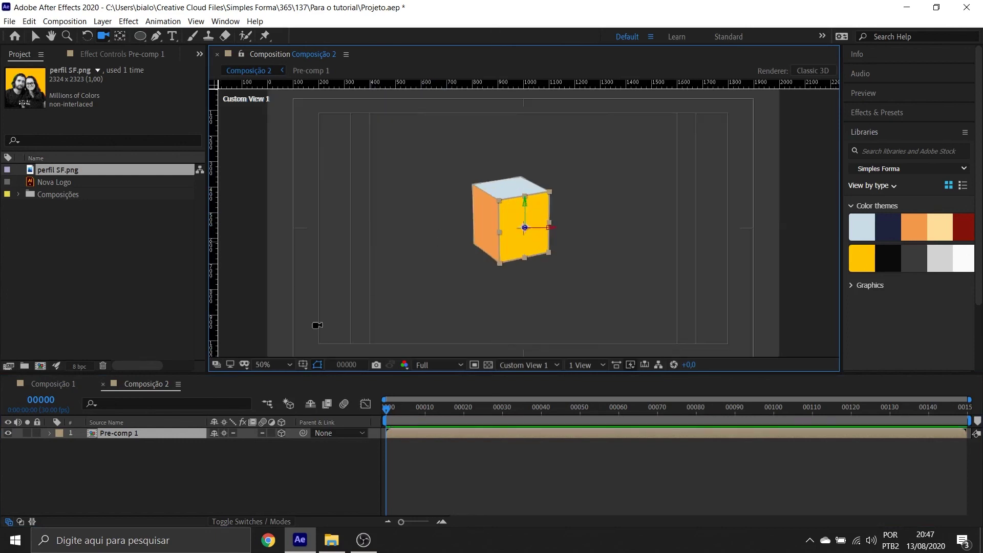
{"action": "left_click_drag", "start_coordinate": [438, 211], "coordinate": [465, 176]}
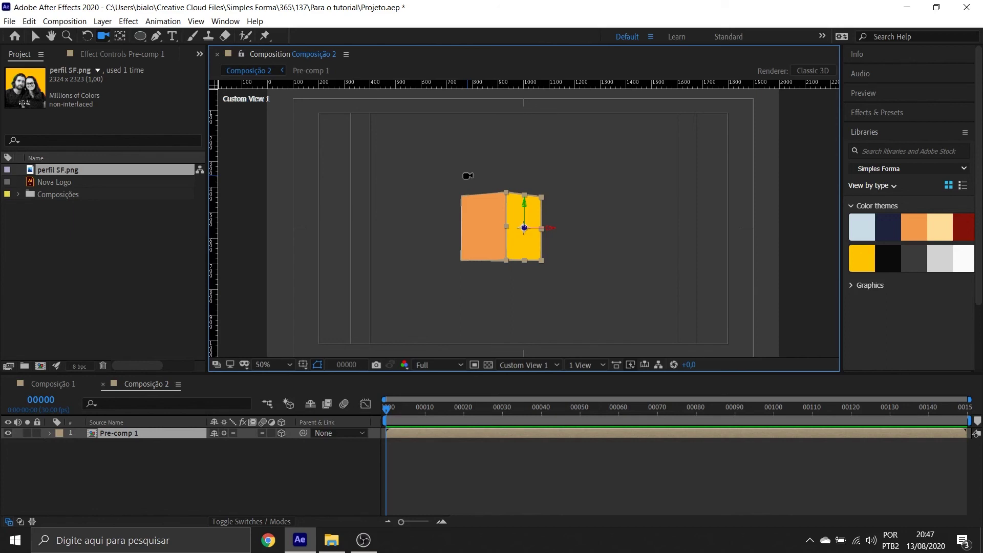
{"action": "left_click_drag", "start_coordinate": [469, 179], "coordinate": [445, 221]}
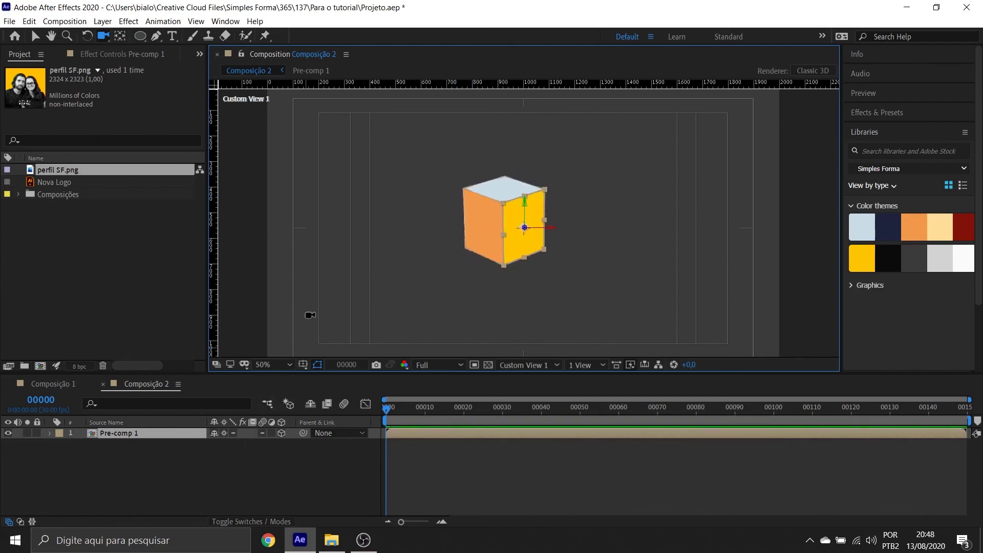
Step: Turn off Collapse Transformations for Pre-comp 1, and open the precomposition to orbit around the cube inside it
{"action": "left_click", "coordinate": [224, 433]}
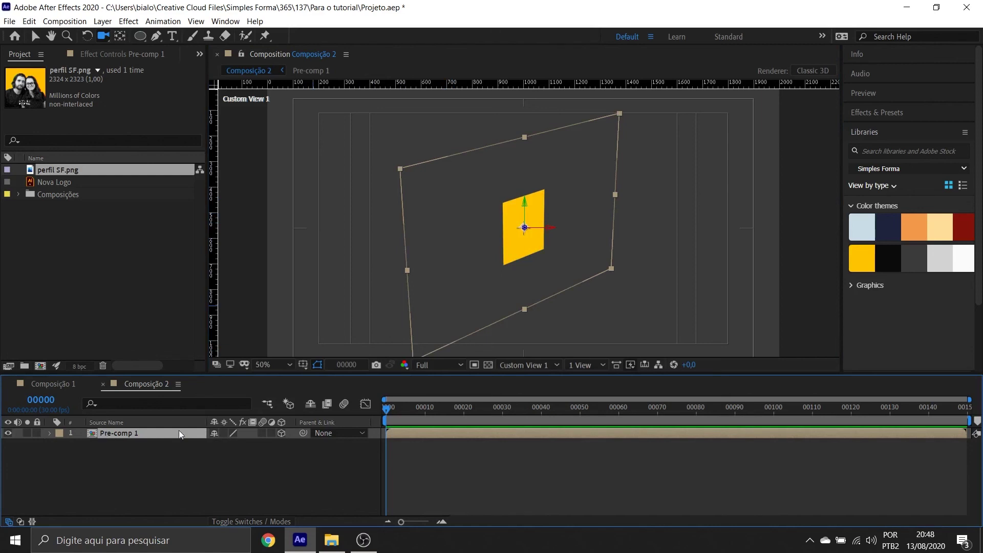
{"action": "left_click_drag", "start_coordinate": [444, 213], "coordinate": [434, 191]}
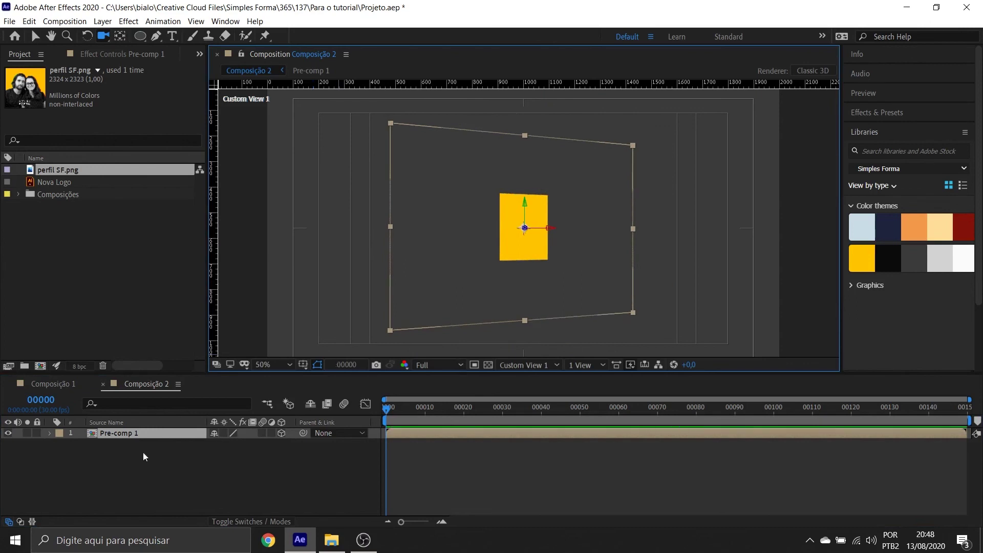
{"action": "double_click", "coordinate": [113, 432]}
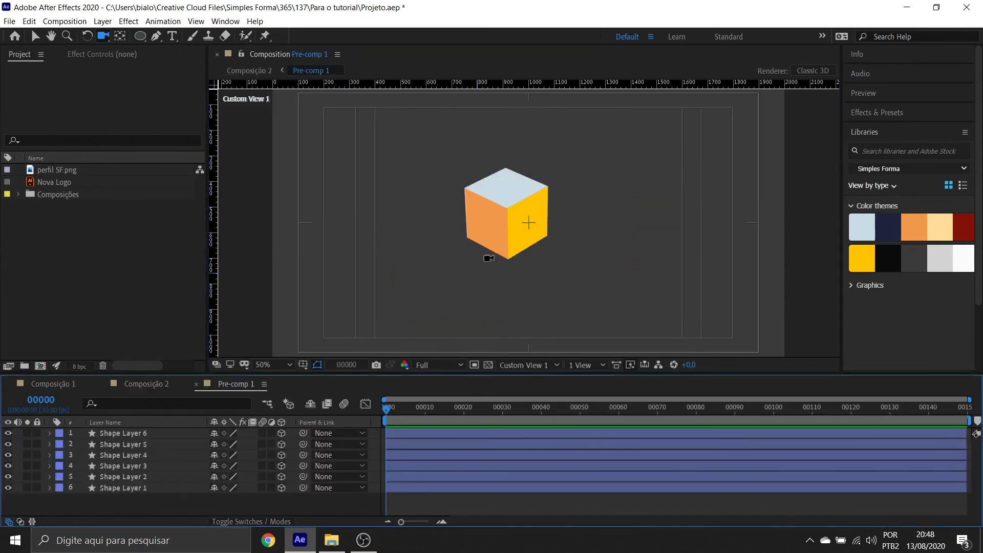
{"action": "left_click_drag", "start_coordinate": [424, 215], "coordinate": [447, 222]}
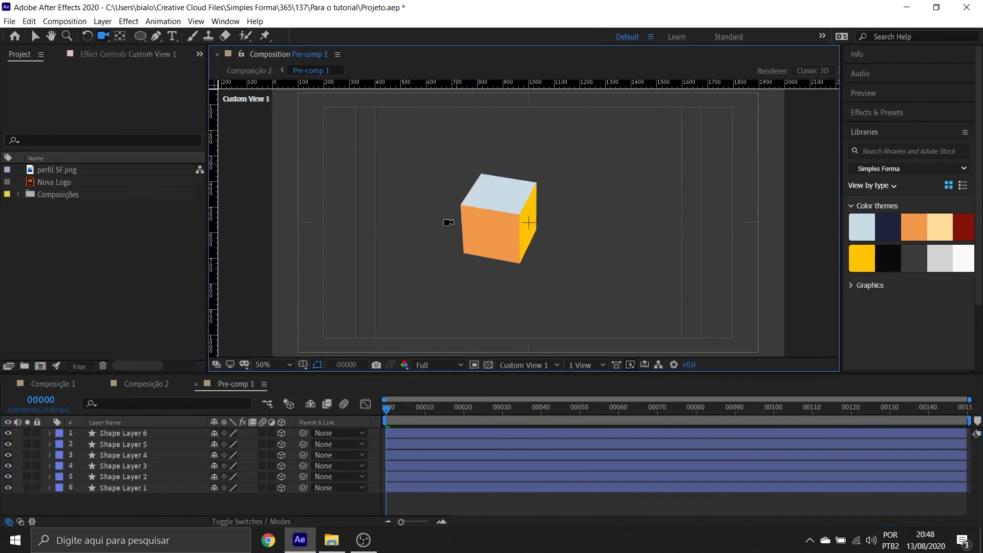
Step: Return to Composição 2 and turn Collapse Transformations back on for Pre-comp 1, orbiting the view around it
{"action": "left_click", "coordinate": [146, 385]}
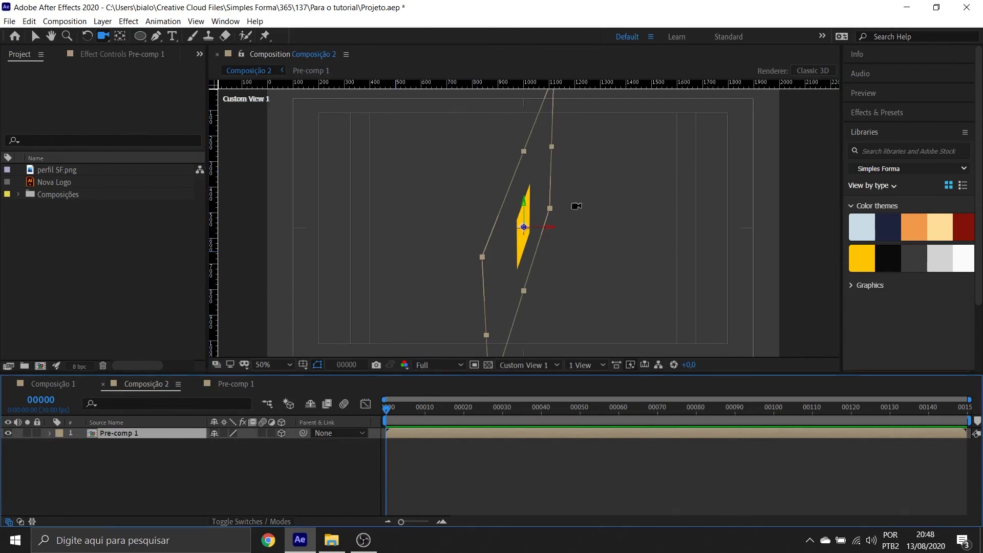
{"action": "left_click_drag", "start_coordinate": [501, 246], "coordinate": [474, 272]}
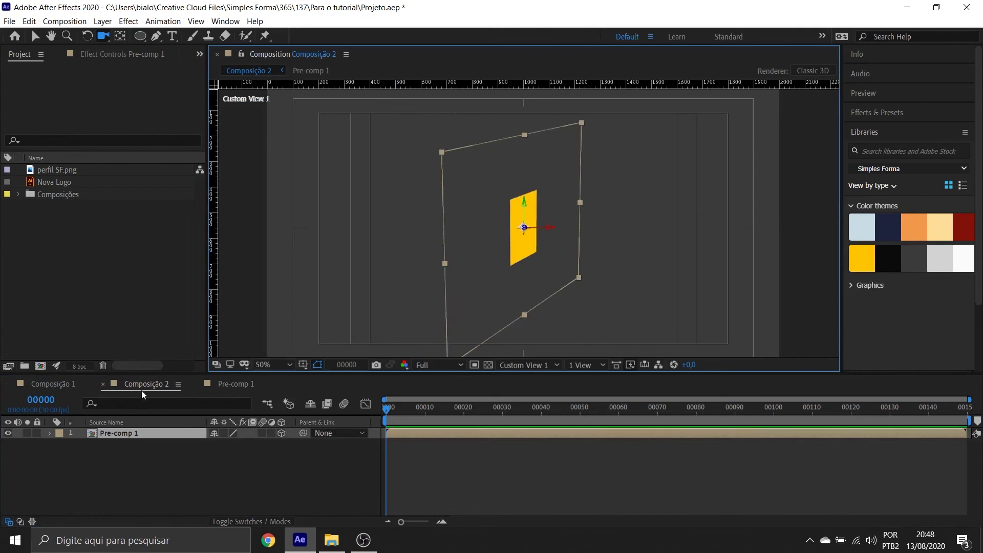
{"action": "left_click", "coordinate": [223, 433]}
{"action": "left_click_drag", "start_coordinate": [440, 240], "coordinate": [464, 192]}
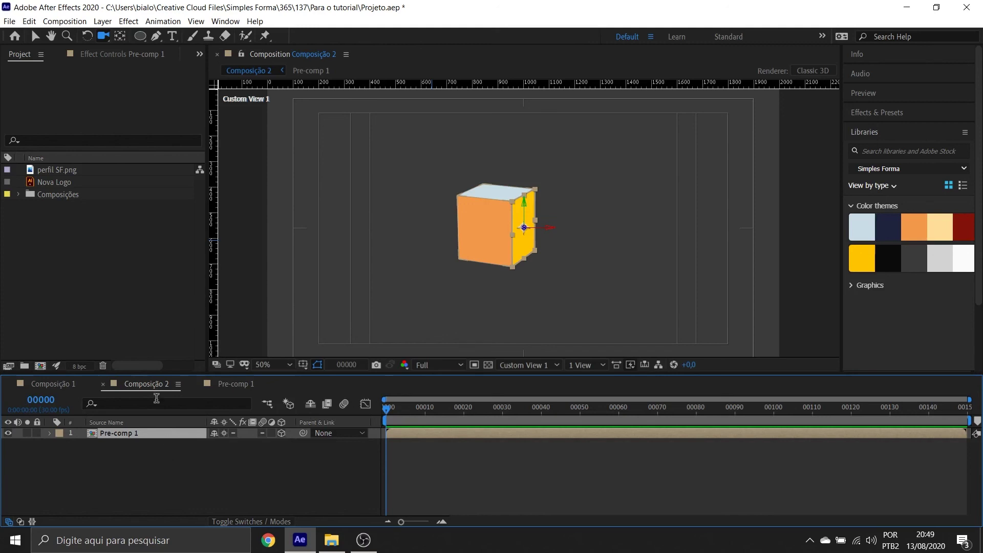
Step: Open Composição 1 and reveal the Nova Logo layer's Transform properties in an enlarged timeline
{"action": "left_click", "coordinate": [49, 384]}
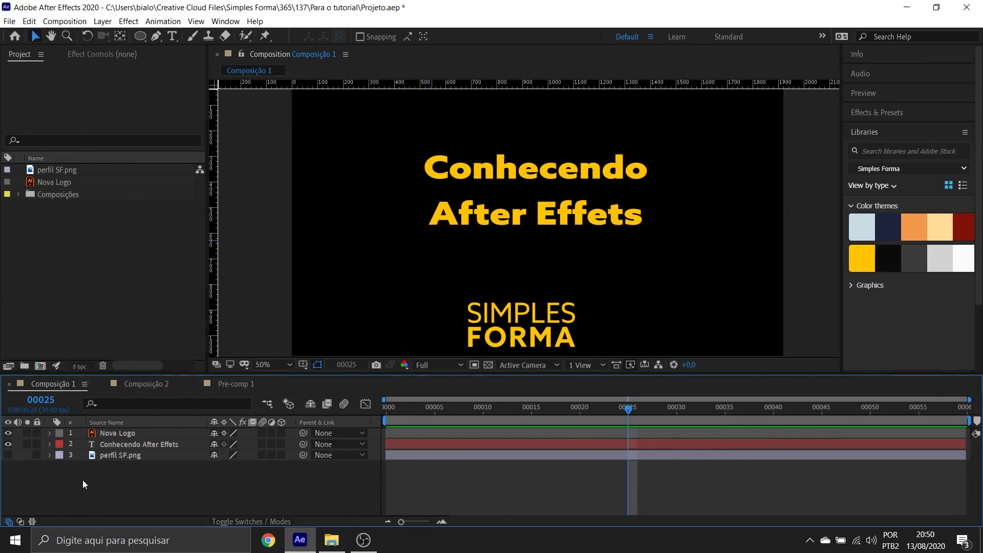
{"action": "left_click", "coordinate": [49, 433]}
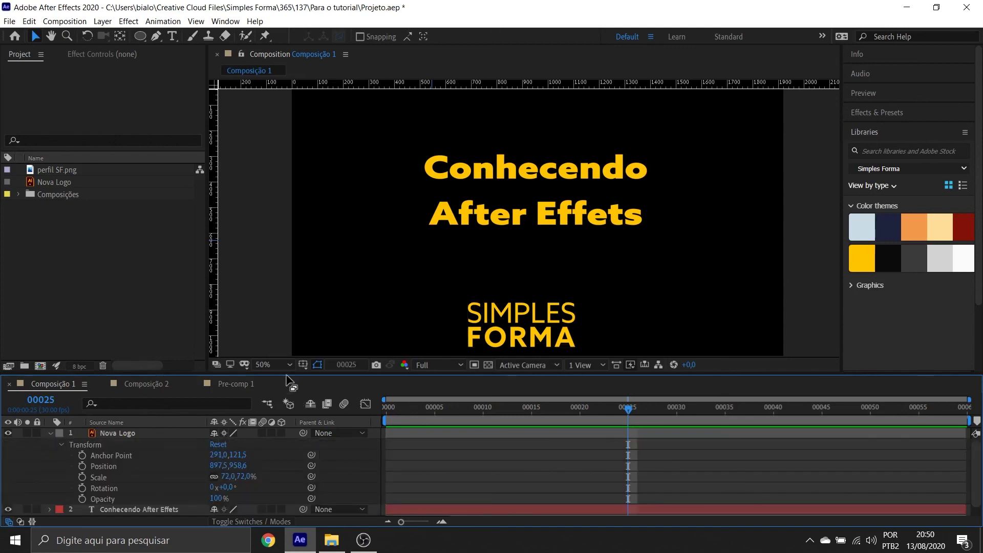
{"action": "left_click_drag", "start_coordinate": [285, 375], "coordinate": [305, 327]}
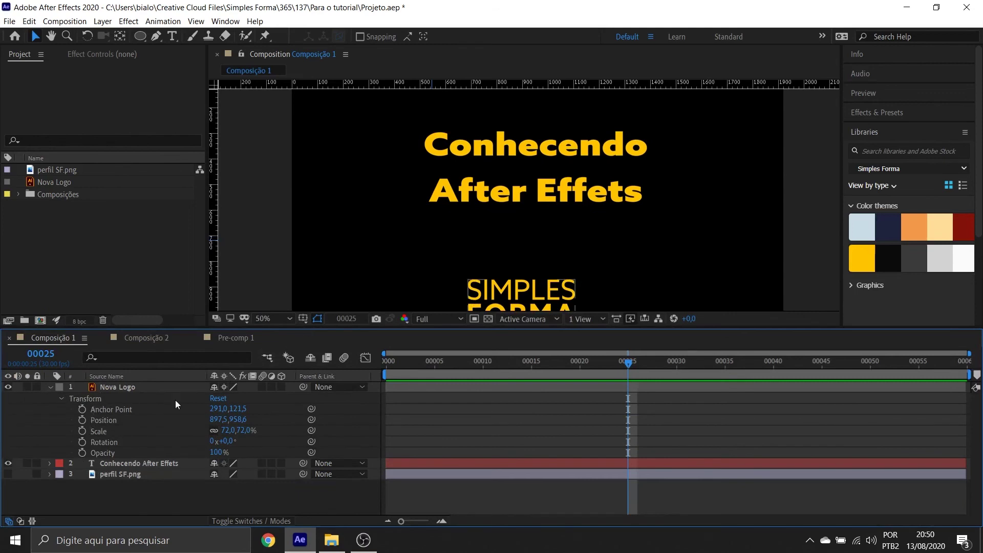
Step: Shift the Nova Logo layer's Anchor Point X value to 547 and back down to 321
{"action": "left_click", "coordinate": [103, 420]}
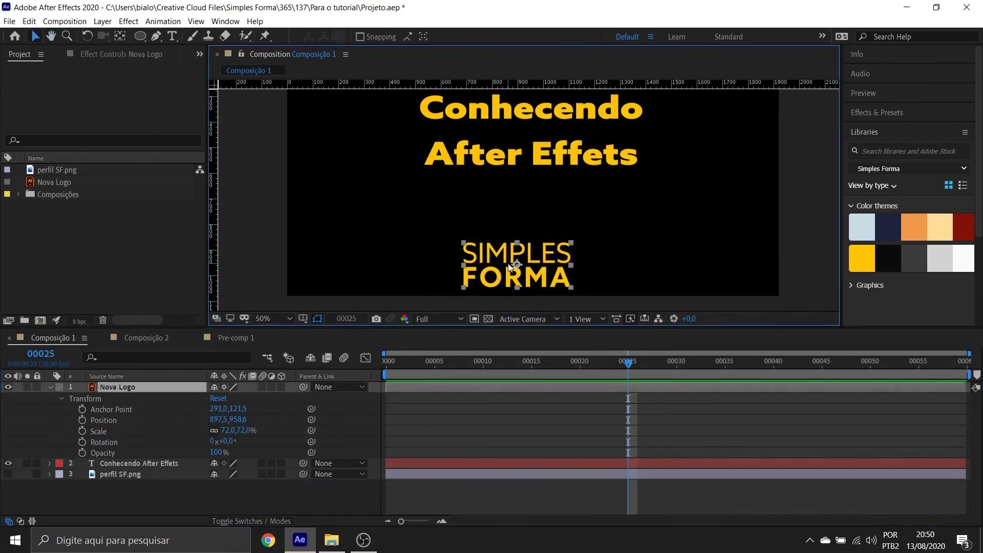
{"action": "left_click_drag", "start_coordinate": [218, 409], "coordinate": [370, 404]}
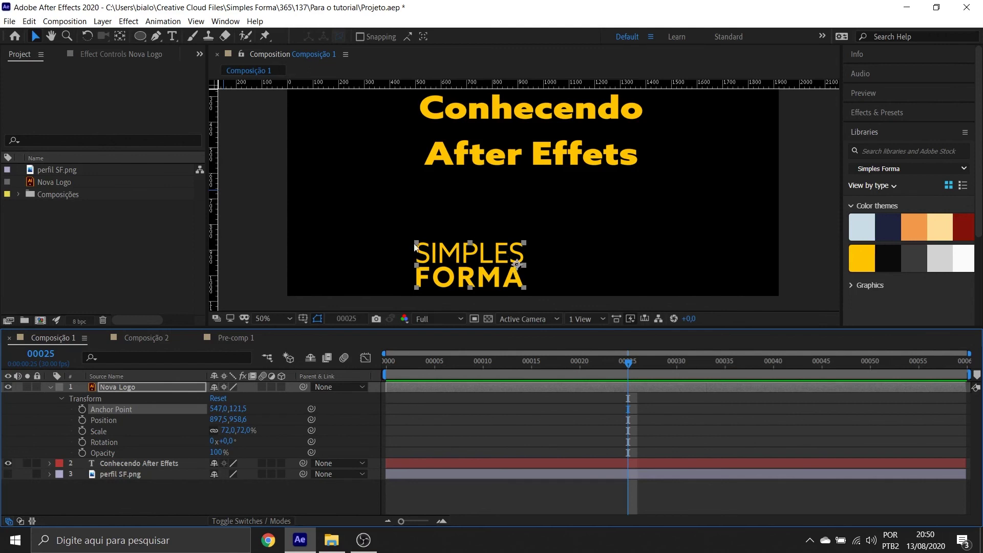
{"action": "left_click_drag", "start_coordinate": [217, 409], "coordinate": [102, 406]}
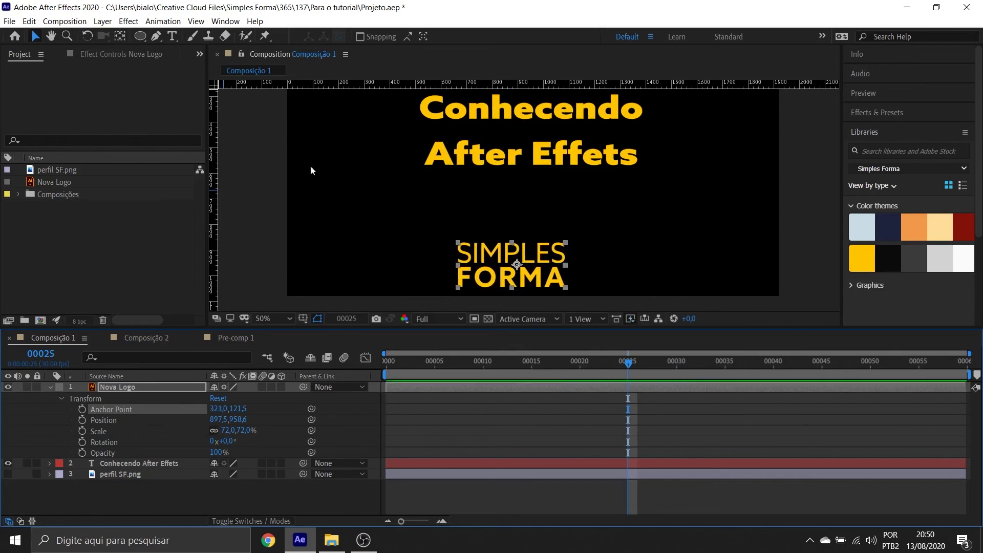
Step: Use the Pan Behind tool to centre the Nova Logo layer's anchor point on the logo, at about 287.7, 129.8
{"action": "left_click", "coordinate": [119, 35]}
{"action": "mouse_move", "coordinate": [517, 263]}
{"action": "left_mouse_down"}
{"action": "mouse_move", "coordinate": [564, 264]}
{"action": "mouse_move", "coordinate": [517, 246]}
{"action": "mouse_move", "coordinate": [514, 267]}
{"action": "left_mouse_up"}
{"action": "left_click_drag", "start_coordinate": [512, 263], "coordinate": [510, 266]}
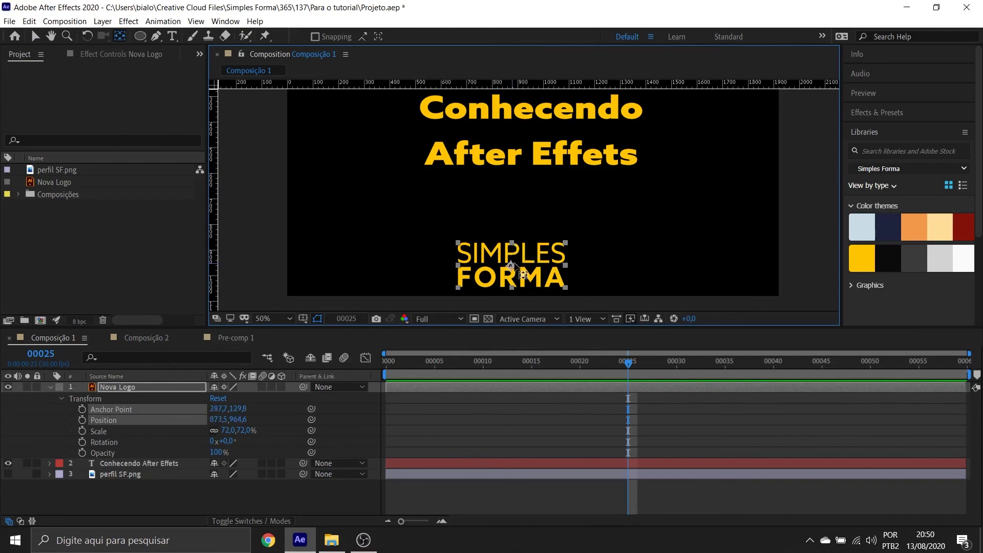
Step: Shift the Nova Logo layer horizontally by setting its Position X value to 499.5
{"action": "left_click", "coordinate": [101, 432]}
{"action": "left_click", "coordinate": [104, 420]}
{"action": "left_click_drag", "start_coordinate": [218, 423], "coordinate": [3, 441]}
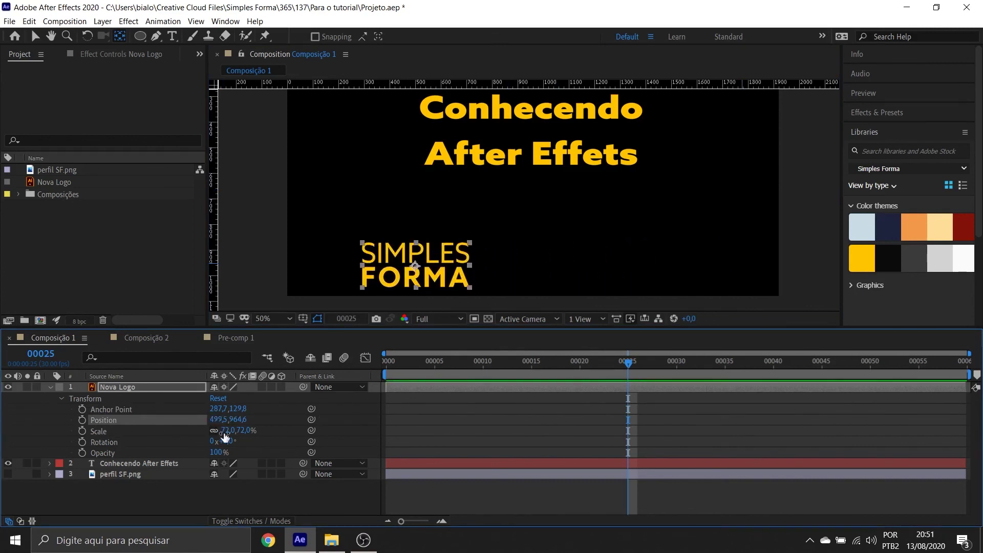
Step: Transform the logo to 104% Scale and 2° Rotation, and move it in the composition to about 547.5, 860.6
{"action": "left_click", "coordinate": [124, 433]}
{"action": "mouse_move", "coordinate": [228, 436]}
{"action": "left_mouse_down"}
{"action": "mouse_move", "coordinate": [265, 439]}
{"action": "mouse_move", "coordinate": [229, 442]}
{"action": "left_mouse_up"}
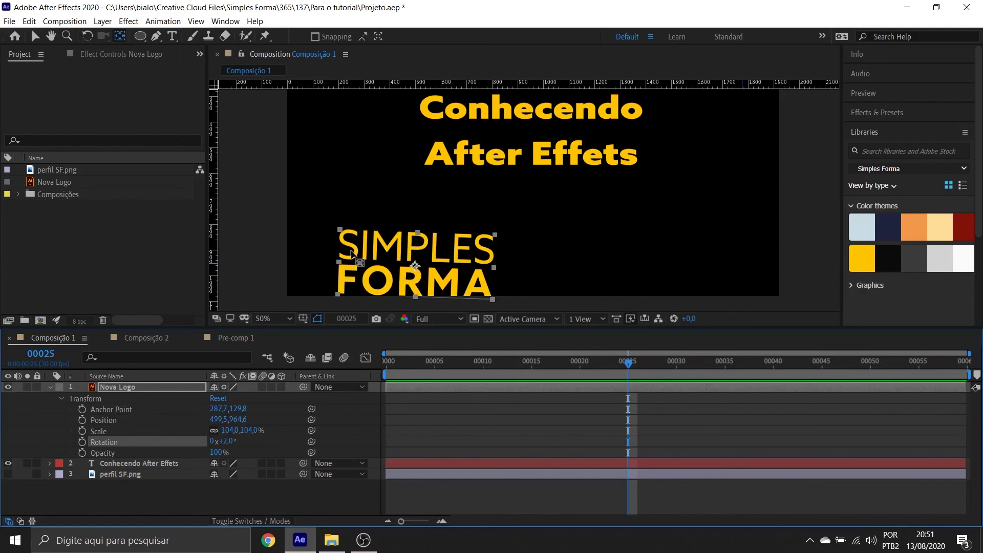
{"action": "key", "text": "v"}
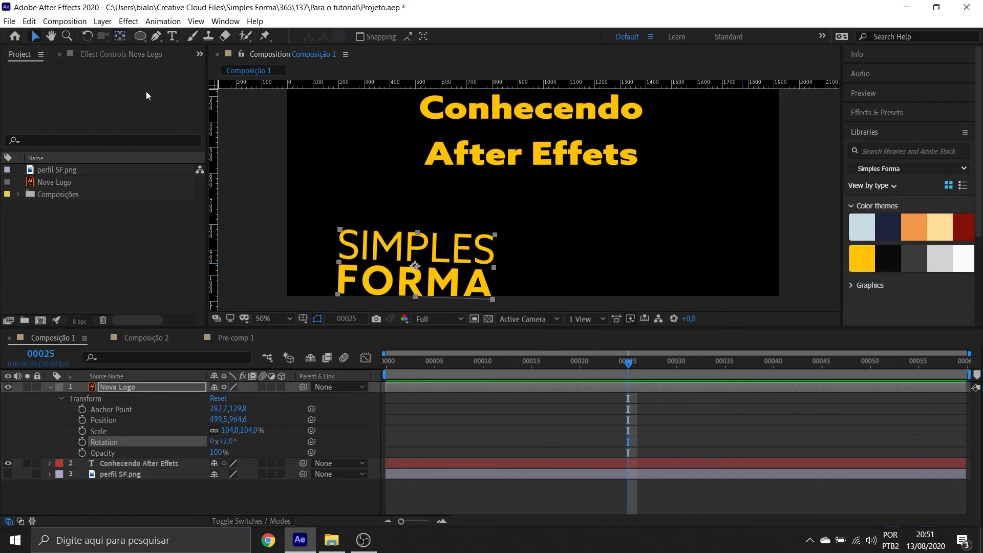
{"action": "left_click_drag", "start_coordinate": [435, 265], "coordinate": [447, 239]}
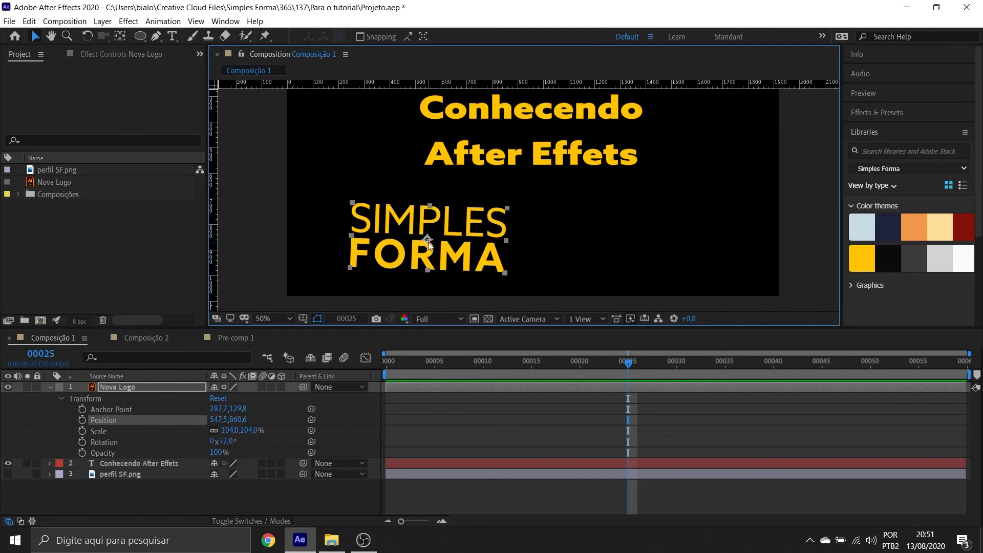
Step: Move the logo's anchor point to its lower-left corner and try rotating to -6° and scaling to 132% around it
{"action": "left_click", "coordinate": [120, 37]}
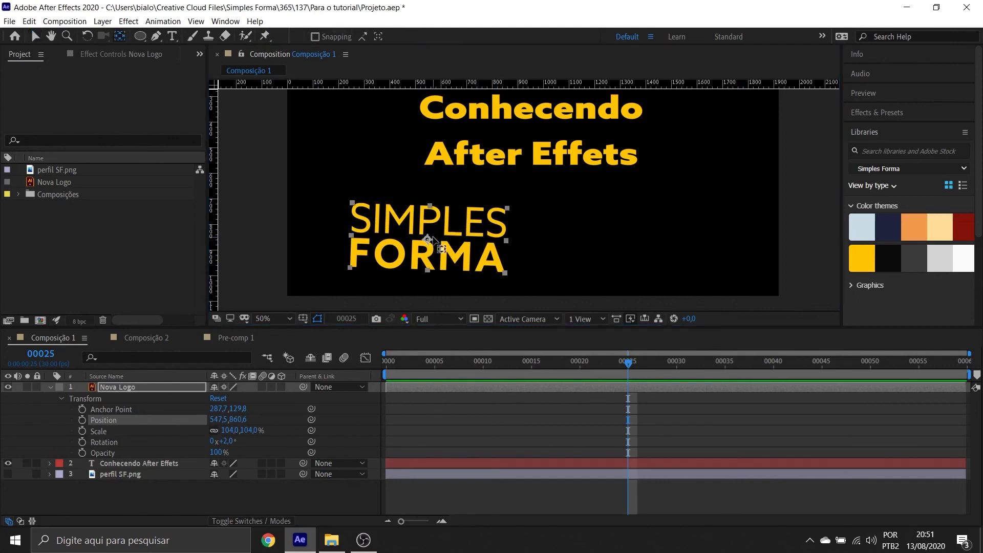
{"action": "left_click_drag", "start_coordinate": [428, 239], "coordinate": [345, 271]}
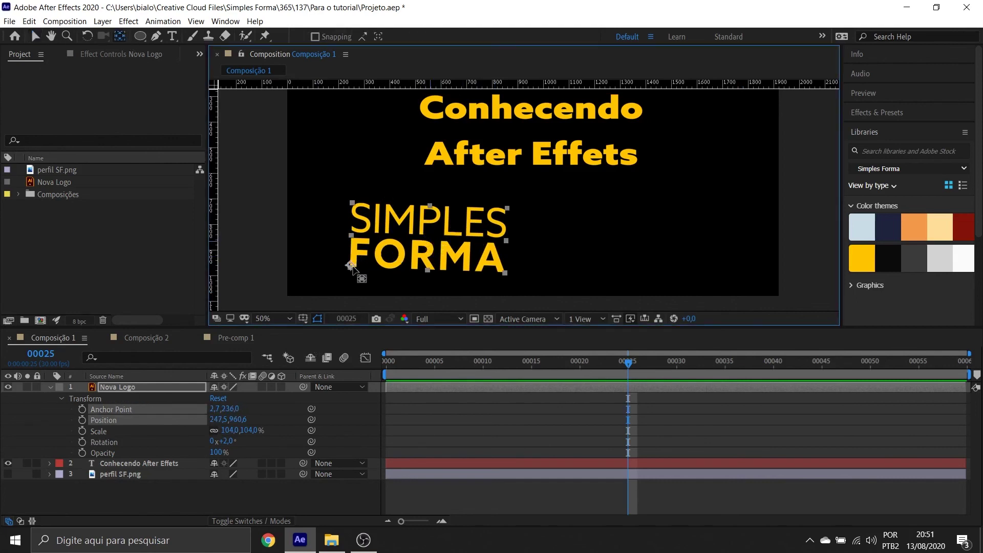
{"action": "left_click_drag", "start_coordinate": [219, 443], "coordinate": [252, 433]}
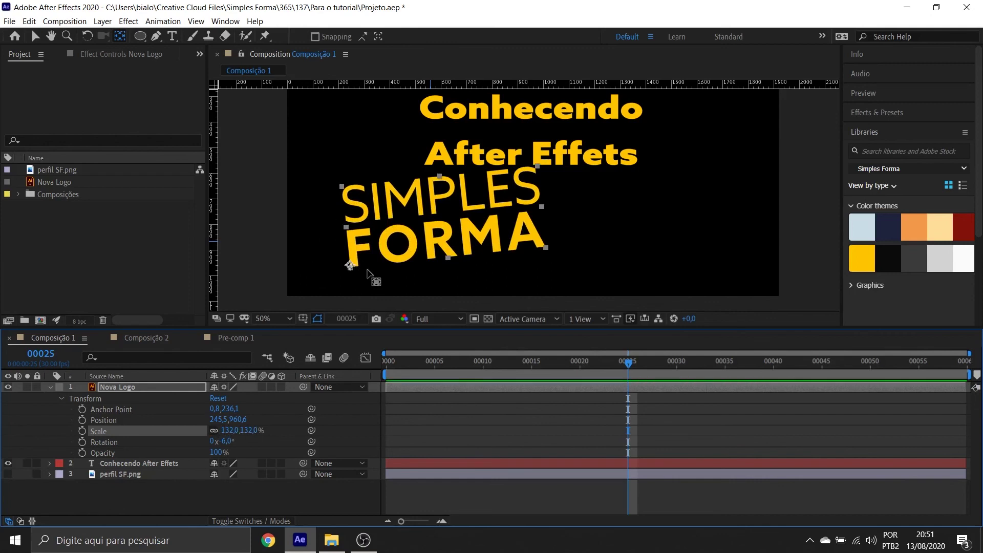
Step: Move the anchor point back near the logo's centre, at about 267.2, 122.4, and scale the logo to 103%
{"action": "left_click_drag", "start_coordinate": [351, 266], "coordinate": [446, 210]}
{"action": "mouse_move", "coordinate": [223, 431]}
{"action": "left_mouse_down"}
{"action": "mouse_move", "coordinate": [185, 444]}
{"action": "mouse_move", "coordinate": [223, 442]}
{"action": "left_mouse_up"}
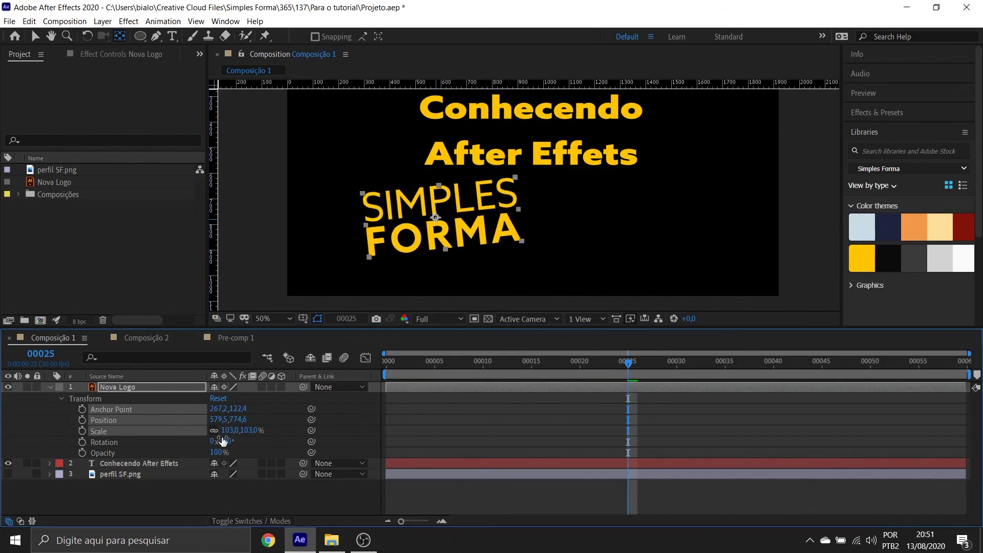
Step: Lower the Nova Logo layer's Opacity to 35% and restore it to 100%
{"action": "left_click", "coordinate": [132, 454]}
{"action": "left_click", "coordinate": [215, 453]}
{"action": "type", "text": "35"}
{"action": "key", "text": "Return"}
{"action": "left_click_drag", "start_coordinate": [224, 453], "coordinate": [246, 452]}
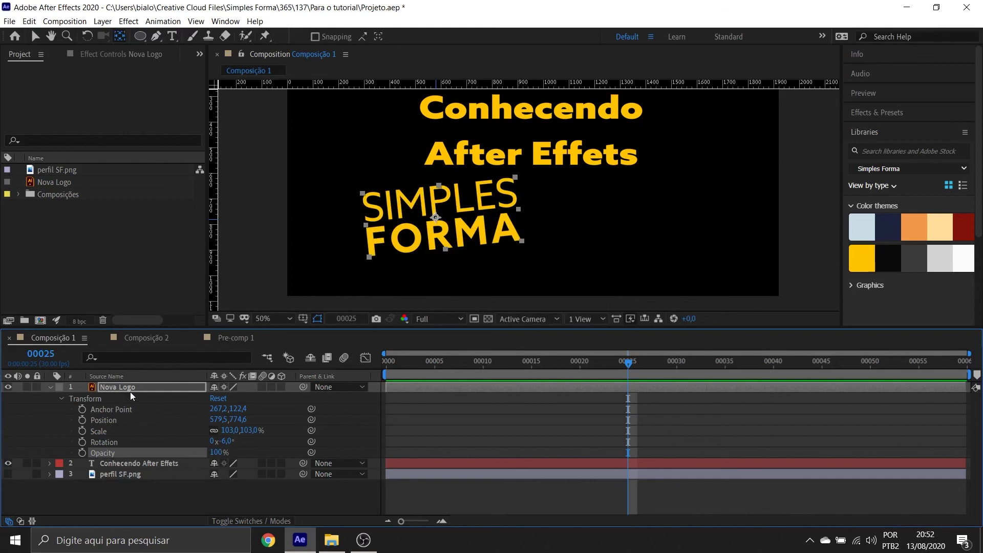
Step: Collapse the Nova Logo layer and show its Anchor Point, Position, Scale, Rotation and Opacity properties one at a time
{"action": "left_click", "coordinate": [50, 387]}
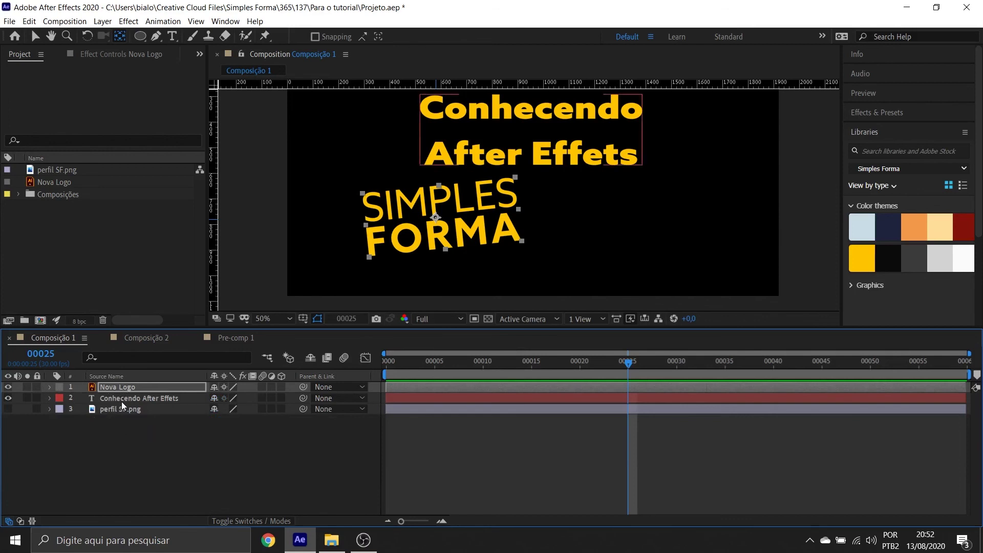
{"action": "key", "text": "a"}
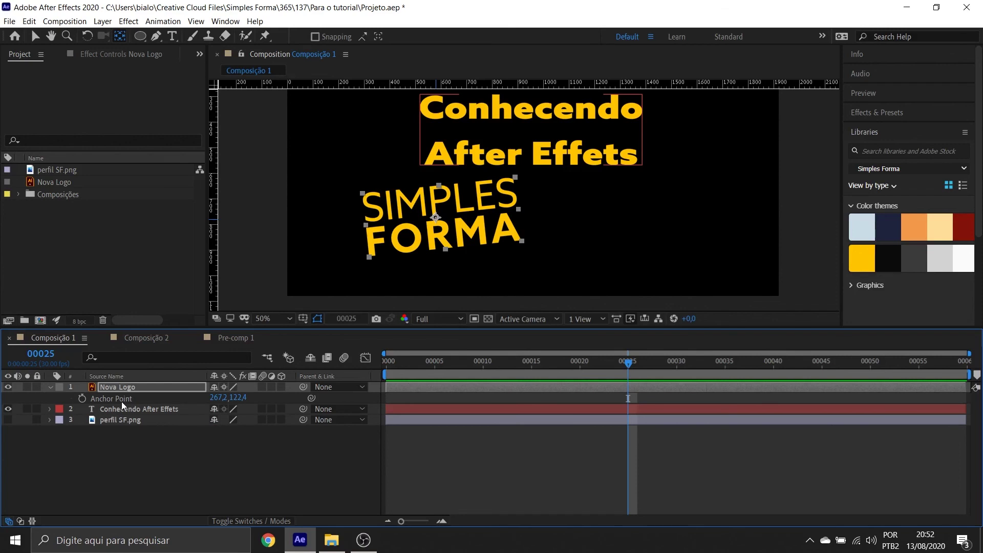
{"action": "key", "text": "p"}
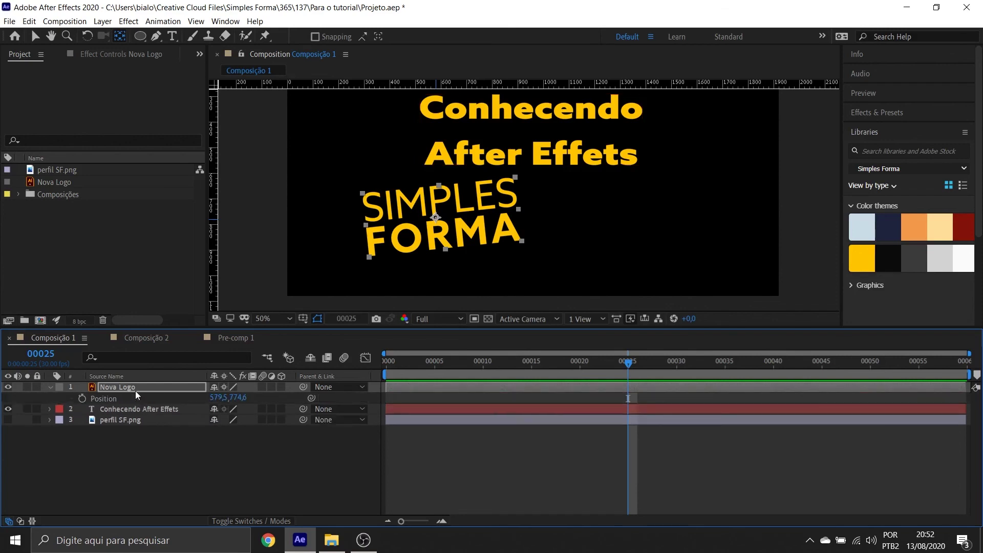
{"action": "left_click", "coordinate": [136, 390]}
{"action": "key", "text": "s"}
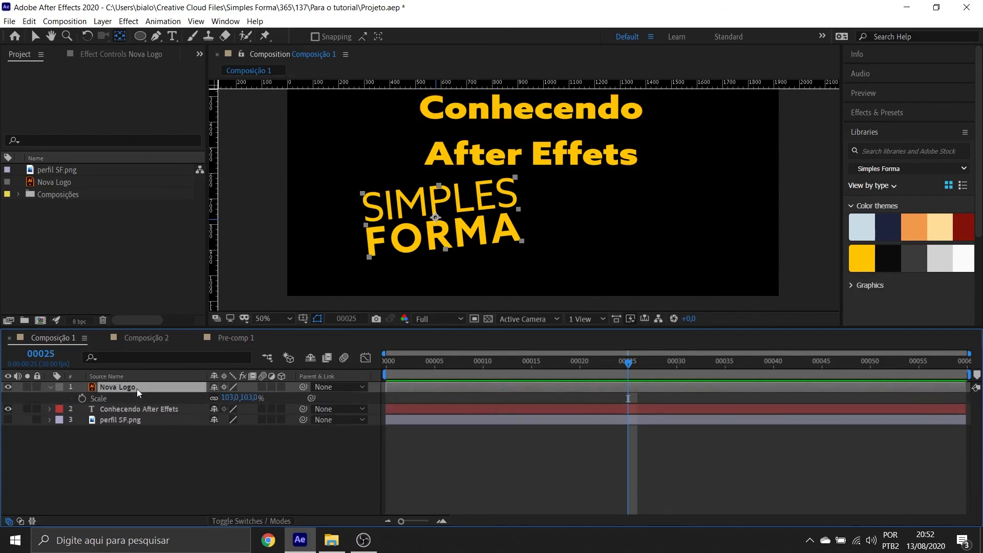
{"action": "key", "text": "r"}
{"action": "key", "text": "t"}
{"action": "key", "text": "a"}
Step: Reveal Scale for the Nova Logo layer and add Anchor Point, Opacity, Rotation and Position to the displayed properties
{"action": "key", "text": "s"}
{"action": "key", "text": "shift+a"}
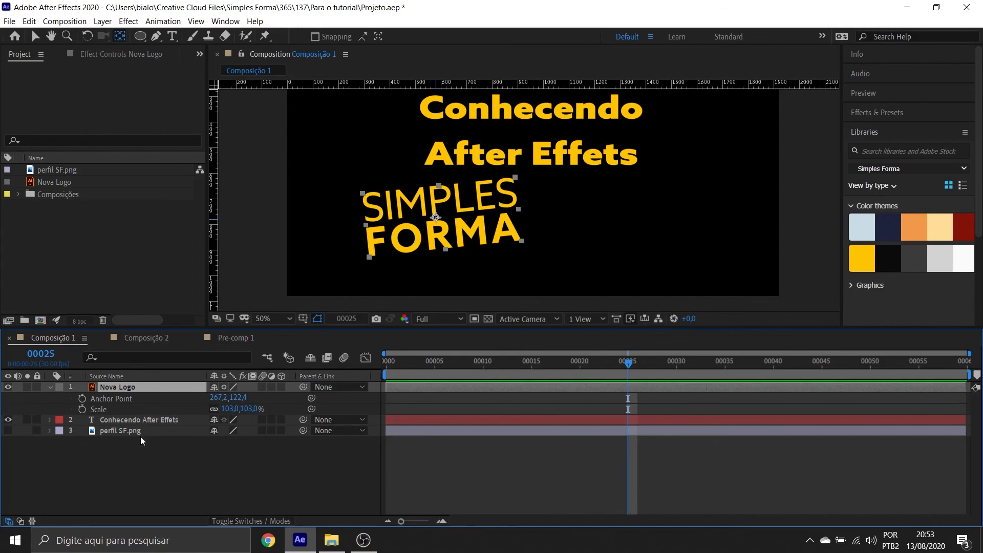
{"action": "key", "text": "shift+t"}
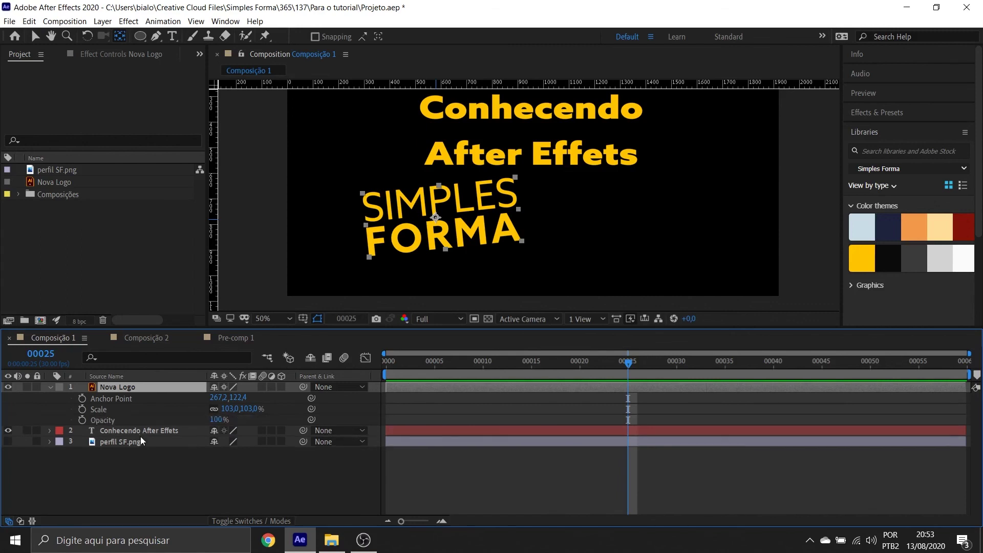
{"action": "key", "text": "shift+r"}
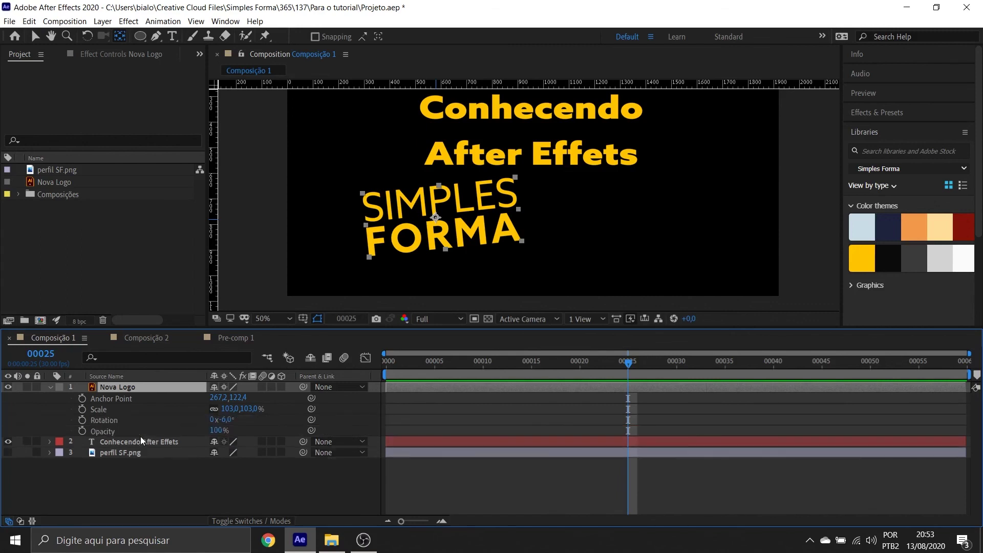
{"action": "key", "text": "shift+p"}
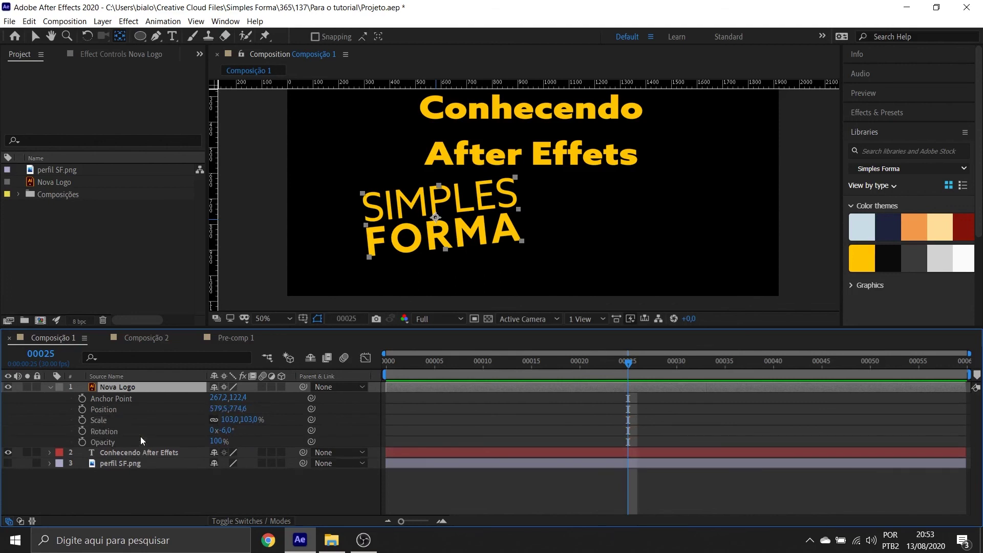
Step: Go to frame 0 and set the Nova Logo layer's Rotation to 0°
{"action": "left_click_drag", "start_coordinate": [635, 368], "coordinate": [387, 367]}
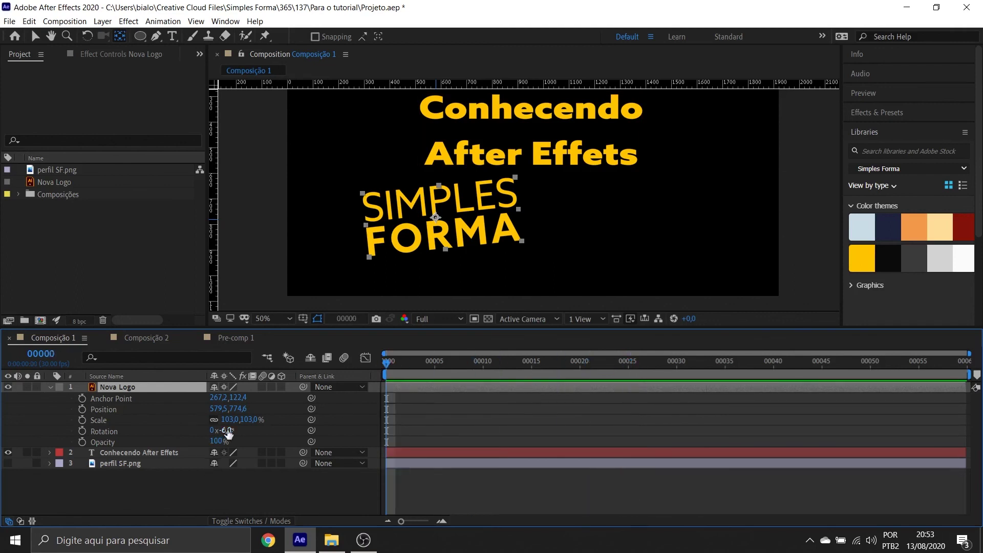
{"action": "left_click", "coordinate": [227, 430]}
{"action": "type", "text": "0"}
{"action": "key", "text": "Return"}
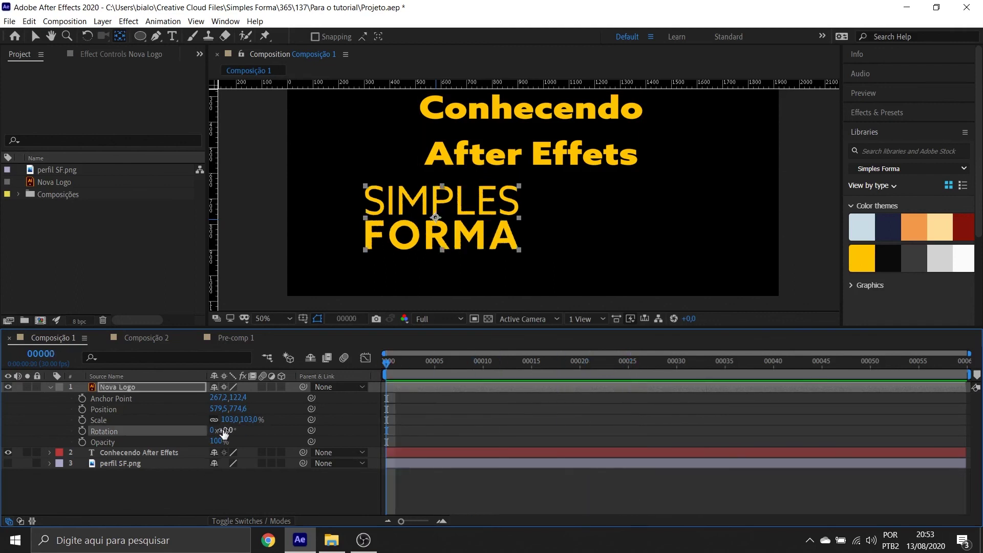
Step: Scale the logo to 40% and move it to the composition's lower-left corner, at about 213.5, 934.6
{"action": "left_click", "coordinate": [229, 419]}
{"action": "type", "text": "40"}
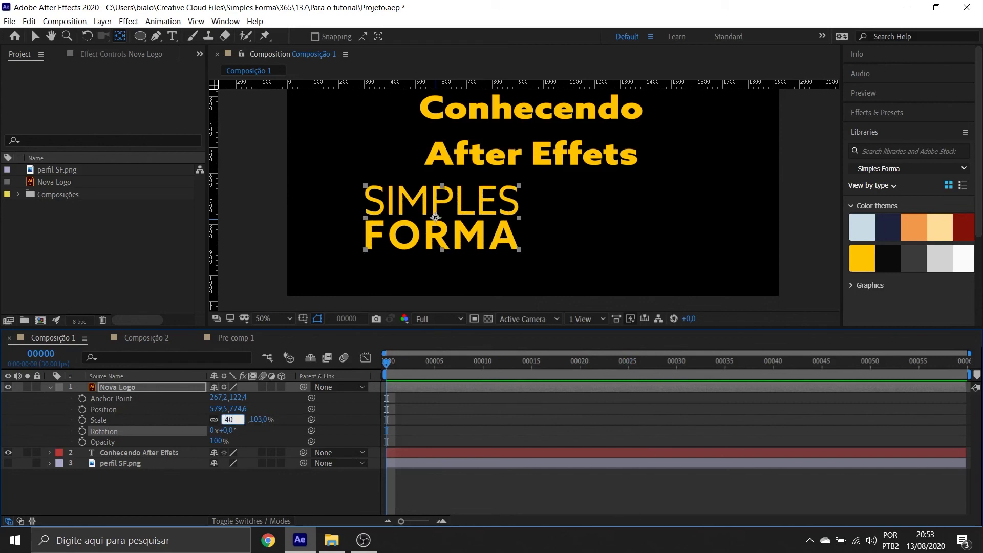
{"action": "key", "text": "Return"}
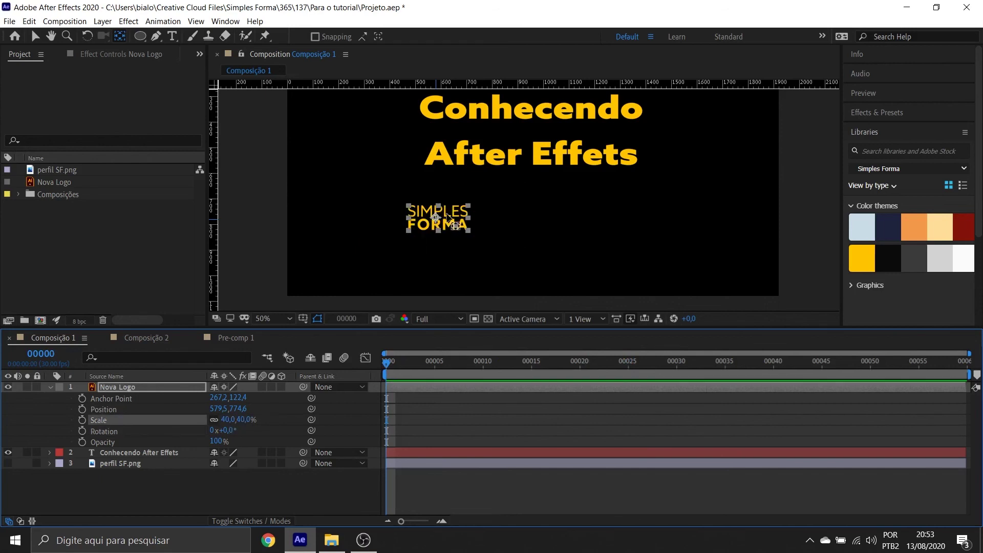
{"action": "key", "text": "v"}
{"action": "left_click_drag", "start_coordinate": [459, 224], "coordinate": [365, 265]}
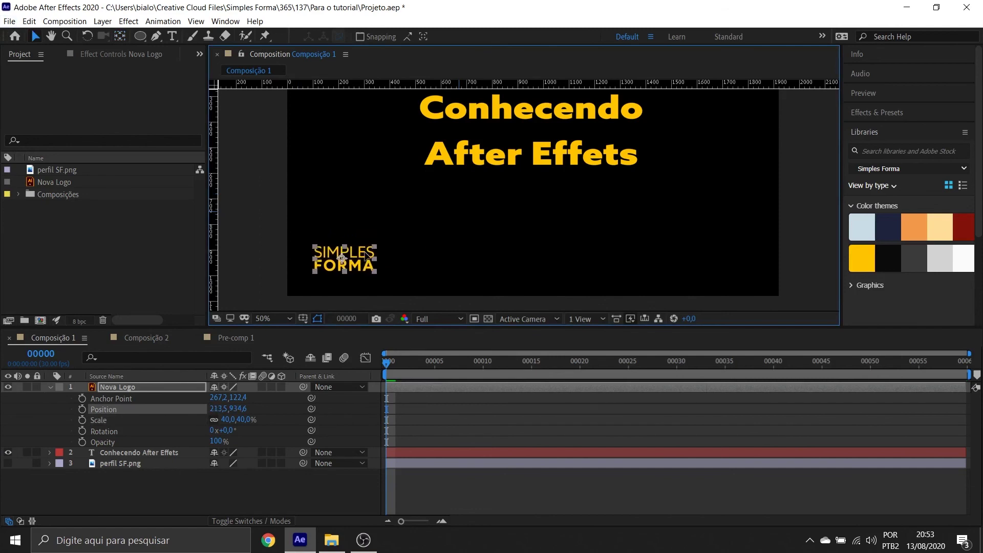
Step: Enable Position keyframing for the Nova Logo layer at frame 0 and inspect the keyframe's exact coordinates without changing them
{"action": "left_click", "coordinate": [82, 409]}
{"action": "left_click", "coordinate": [82, 409]}
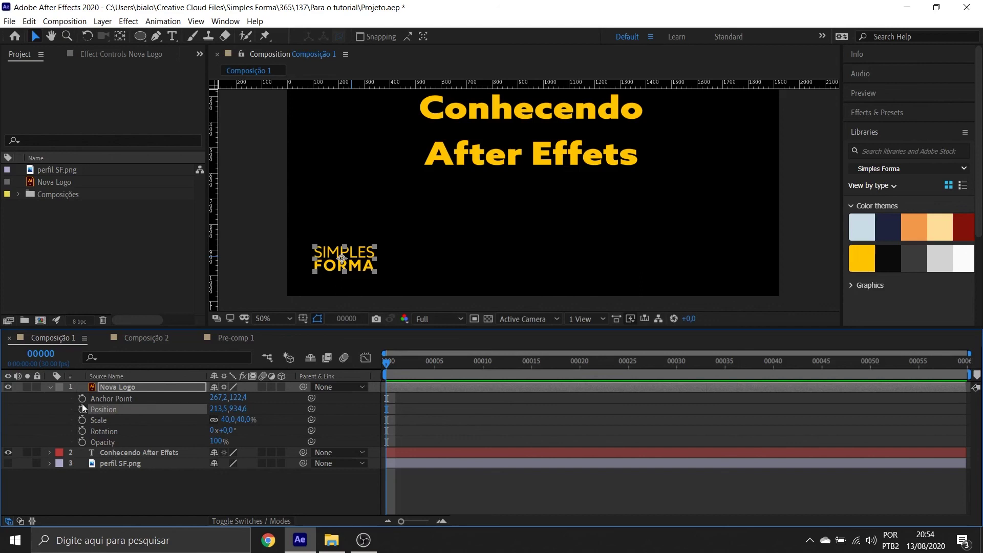
{"action": "left_click", "coordinate": [82, 409]}
{"action": "left_click", "coordinate": [401, 371]}
{"action": "left_click", "coordinate": [386, 409]}
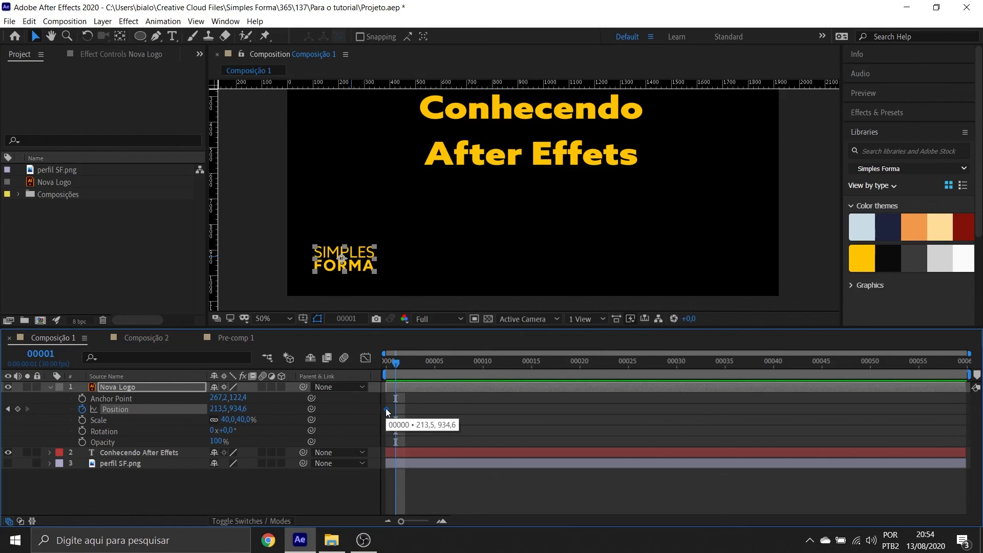
{"action": "left_click_drag", "start_coordinate": [396, 362], "coordinate": [376, 364]}
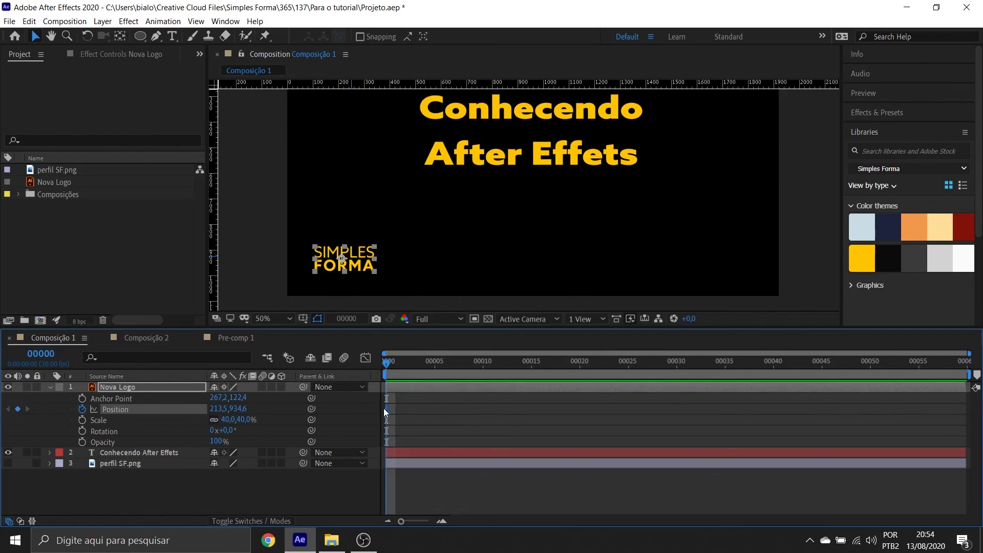
{"action": "double_click", "coordinate": [386, 408]}
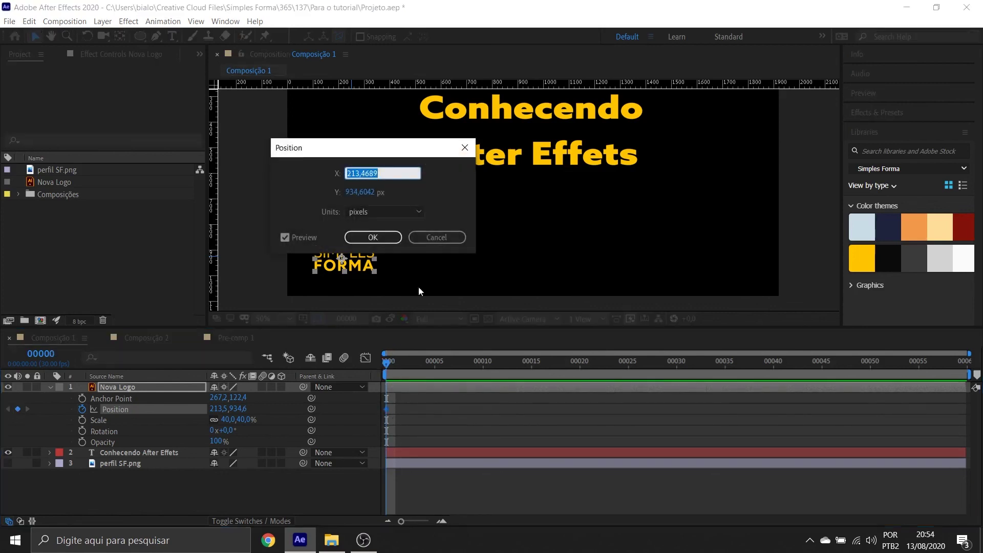
{"action": "left_click", "coordinate": [437, 239]}
Step: Create a second Position keyframe at frame 10 by setting the logo's X value to 1001.5
{"action": "left_click_drag", "start_coordinate": [385, 366], "coordinate": [414, 365]}
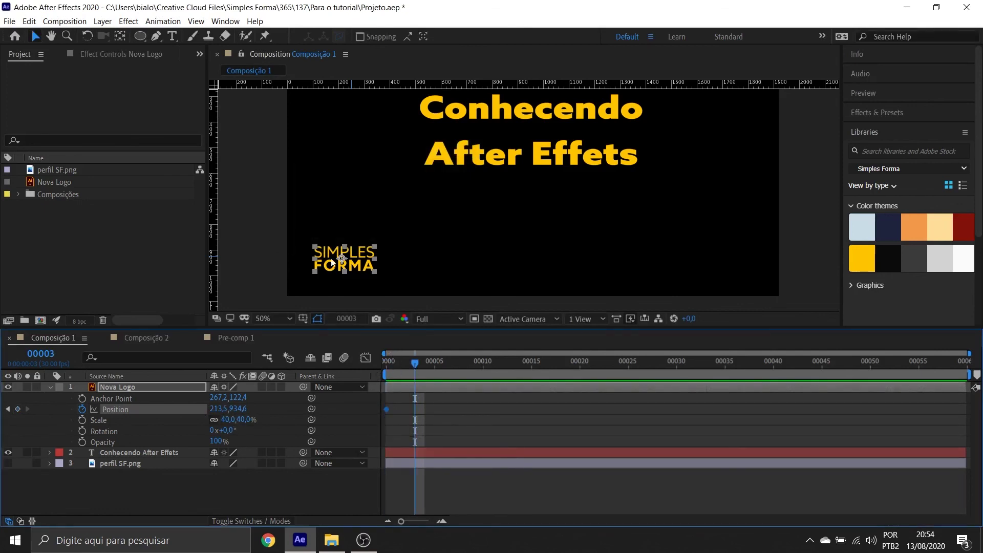
{"action": "left_click", "coordinate": [345, 262]}
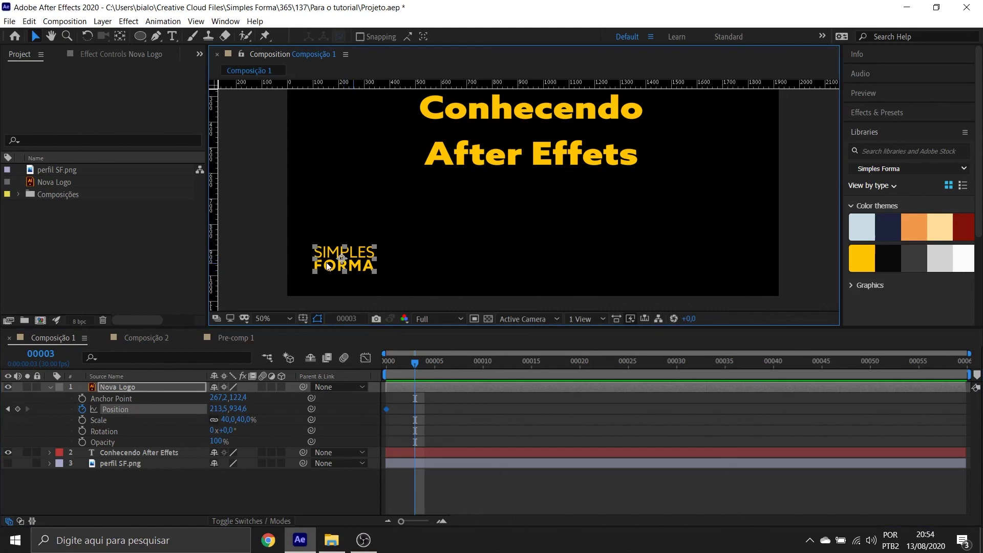
{"action": "left_click_drag", "start_coordinate": [416, 361], "coordinate": [378, 373]}
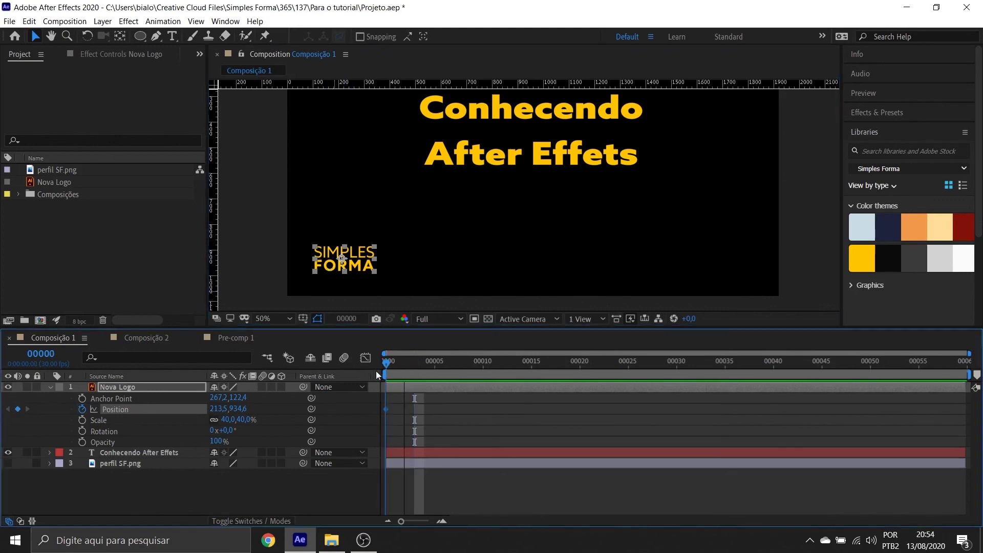
{"action": "left_click", "coordinate": [482, 365]}
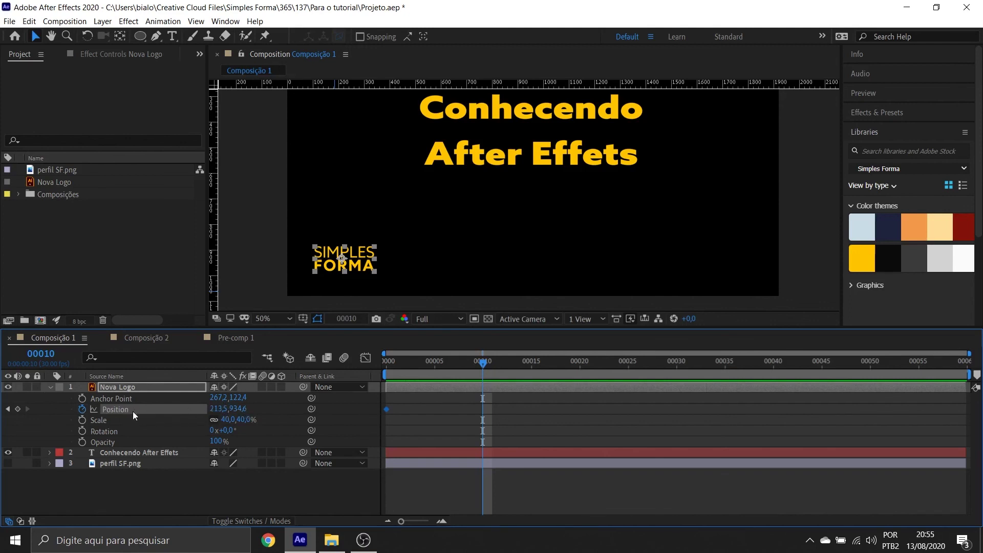
{"action": "left_click_drag", "start_coordinate": [220, 411], "coordinate": [748, 421]}
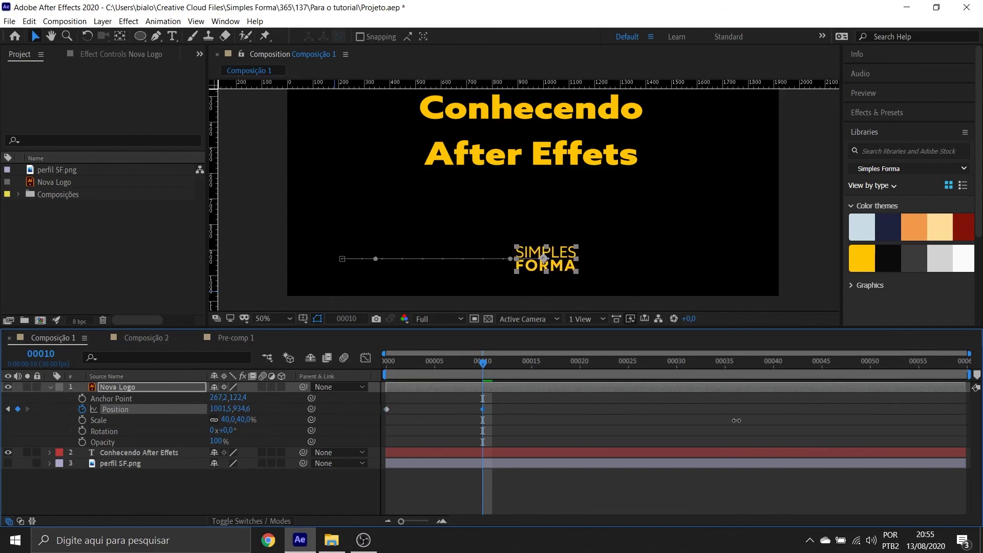
Step: Preview the logo's Position animation from frame 0 and return the playhead to frame 10
{"action": "left_click_drag", "start_coordinate": [469, 364], "coordinate": [312, 369]}
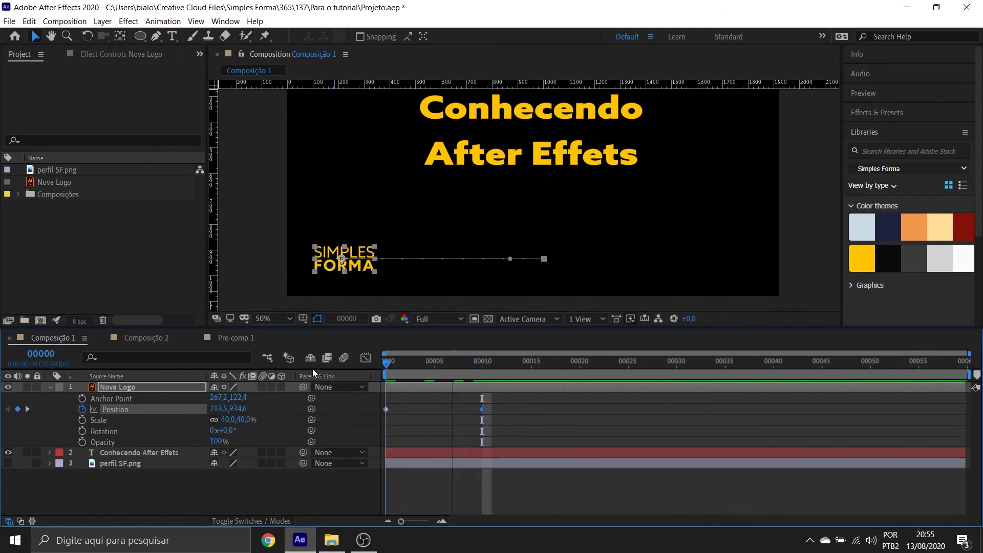
{"action": "key", "text": "space"}
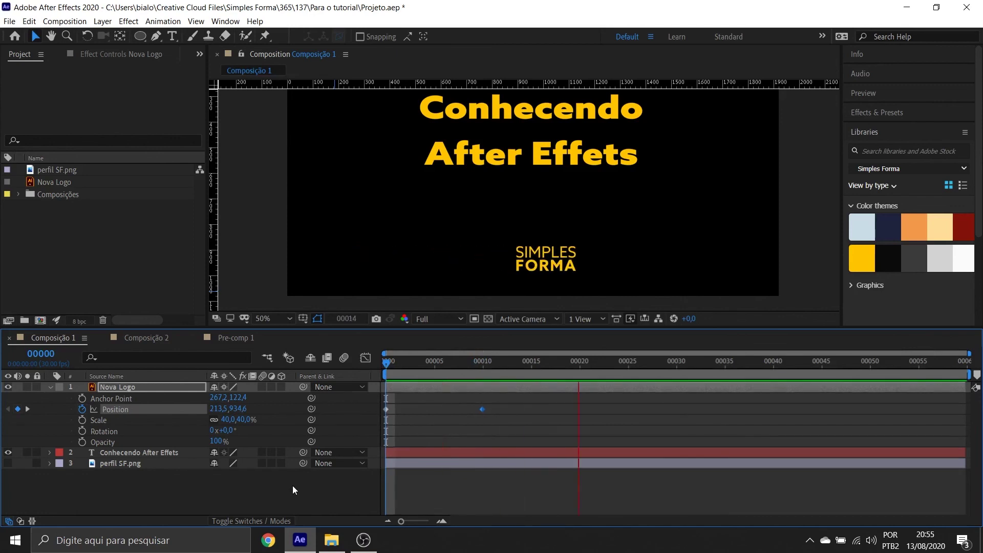
{"action": "key", "text": "space"}
{"action": "left_click_drag", "start_coordinate": [667, 364], "coordinate": [490, 373]}
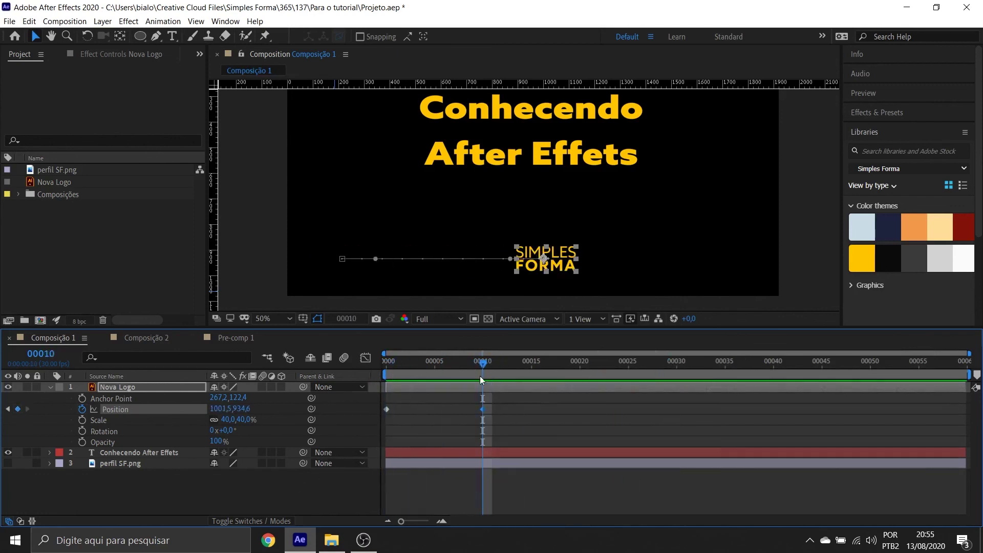
Step: Undo the second Position keyframe and try recreating it at frame 10 by moving the logo within the composition to about 997.5, 934.6
{"action": "key", "text": "ctrl+z"}
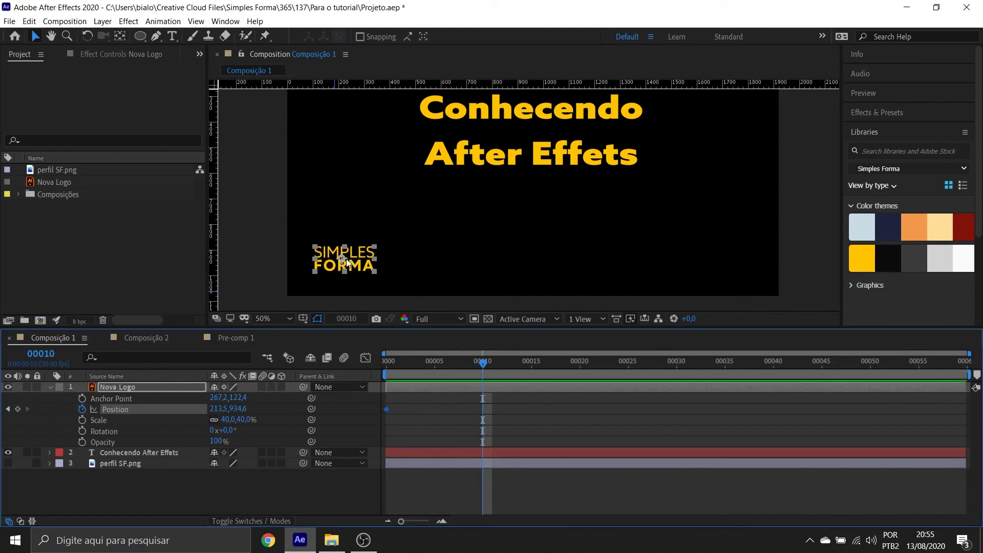
{"action": "left_click", "coordinate": [350, 259]}
{"action": "left_click_drag", "start_coordinate": [353, 259], "coordinate": [555, 266]}
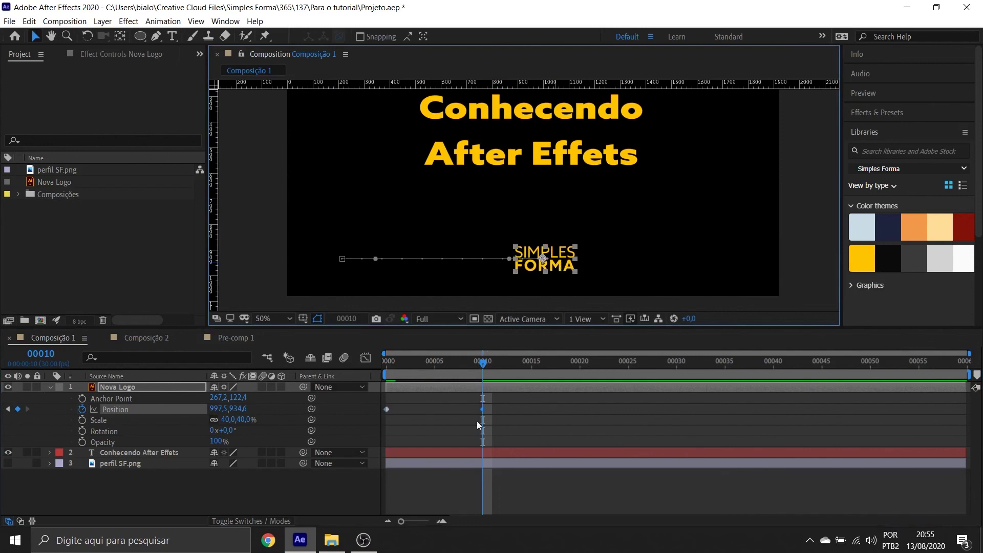
{"action": "left_click_drag", "start_coordinate": [483, 365], "coordinate": [364, 377]}
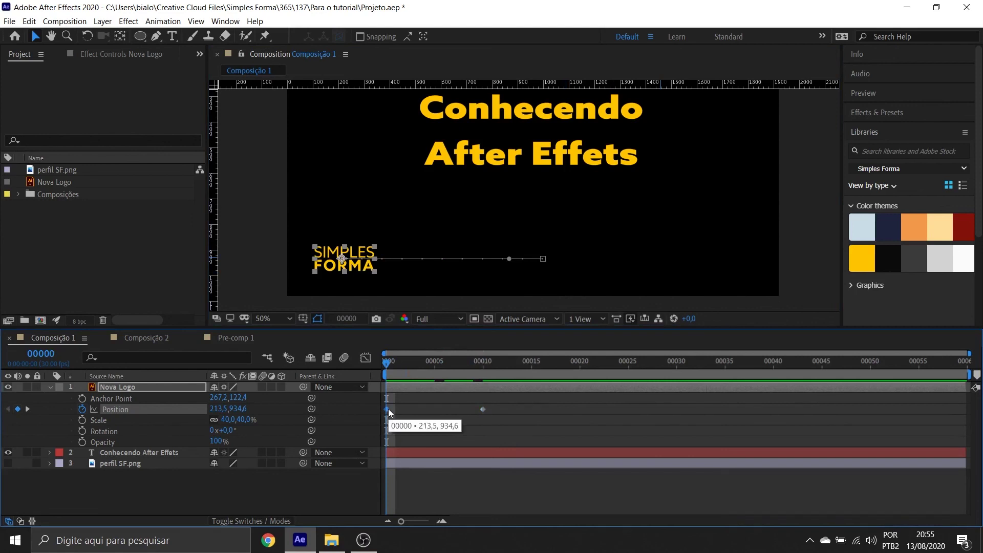
{"action": "key", "text": "ctrl+z"}
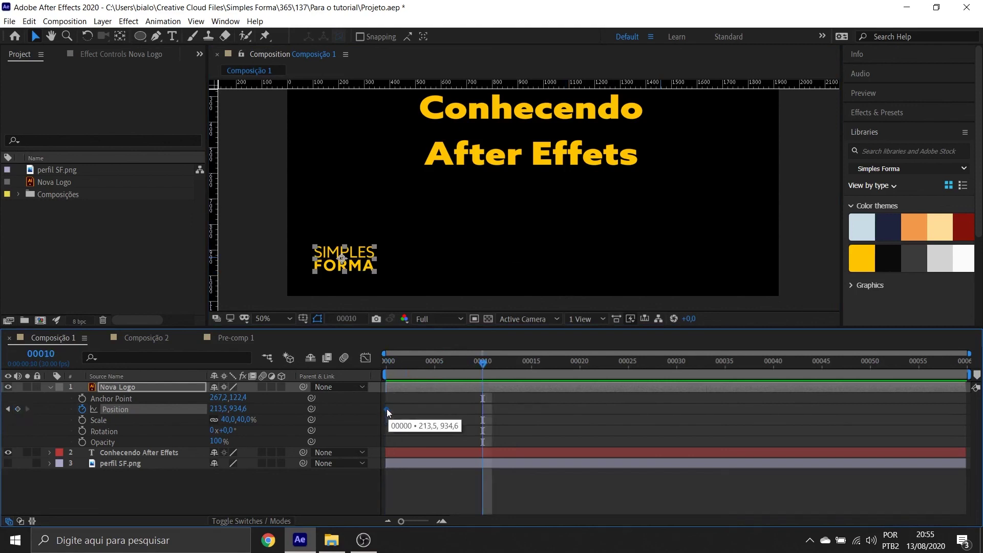
Step: Reposition the logo to about 1109.5, 904.6 at frame 0, and keyframe it at about 241.5, 904.6 at frame 10
{"action": "left_click_drag", "start_coordinate": [481, 365], "coordinate": [330, 388]}
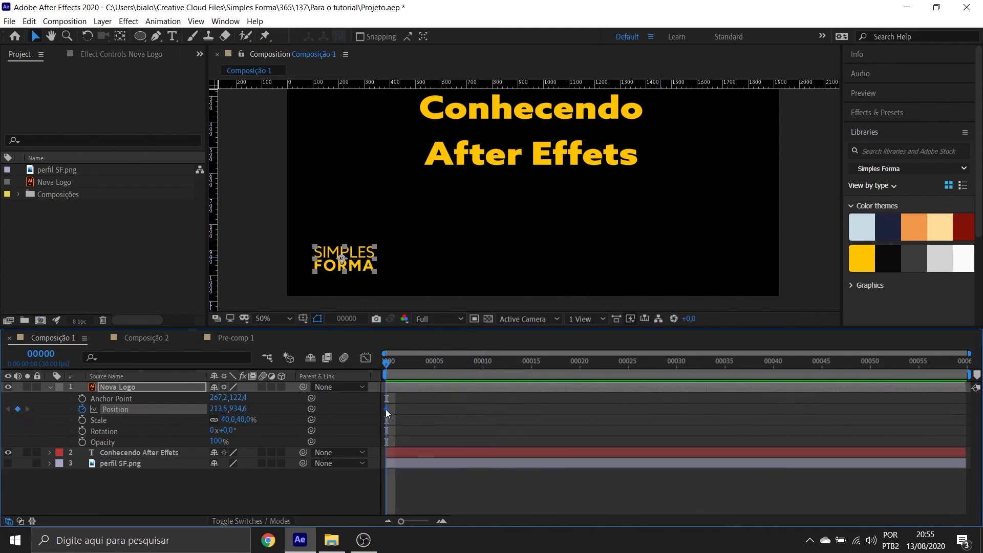
{"action": "left_click", "coordinate": [355, 269]}
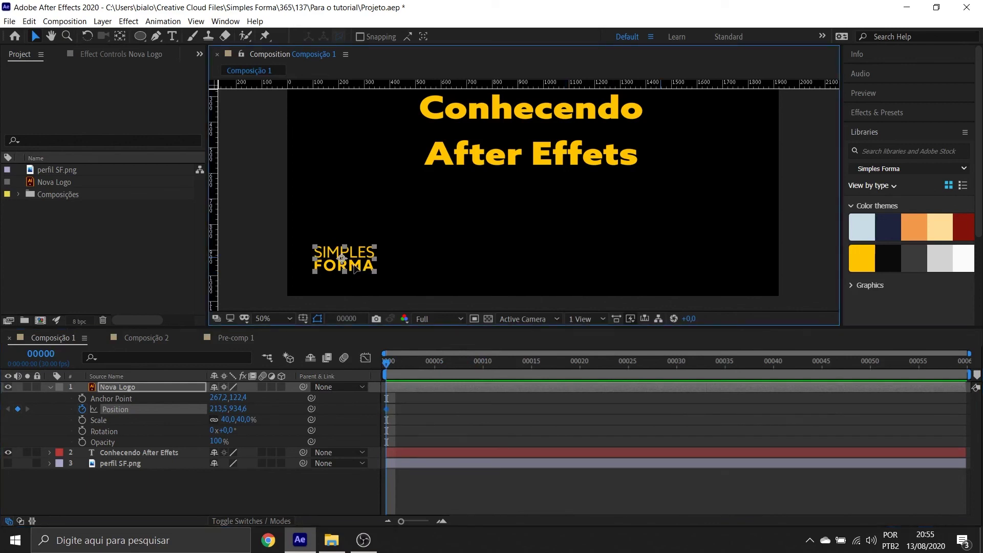
{"action": "left_click_drag", "start_coordinate": [356, 267], "coordinate": [493, 269]}
{"action": "left_click_drag", "start_coordinate": [219, 408], "coordinate": [321, 408]}
{"action": "left_click_drag", "start_coordinate": [551, 257], "coordinate": [592, 250]}
{"action": "left_click_drag", "start_coordinate": [433, 361], "coordinate": [676, 361]}
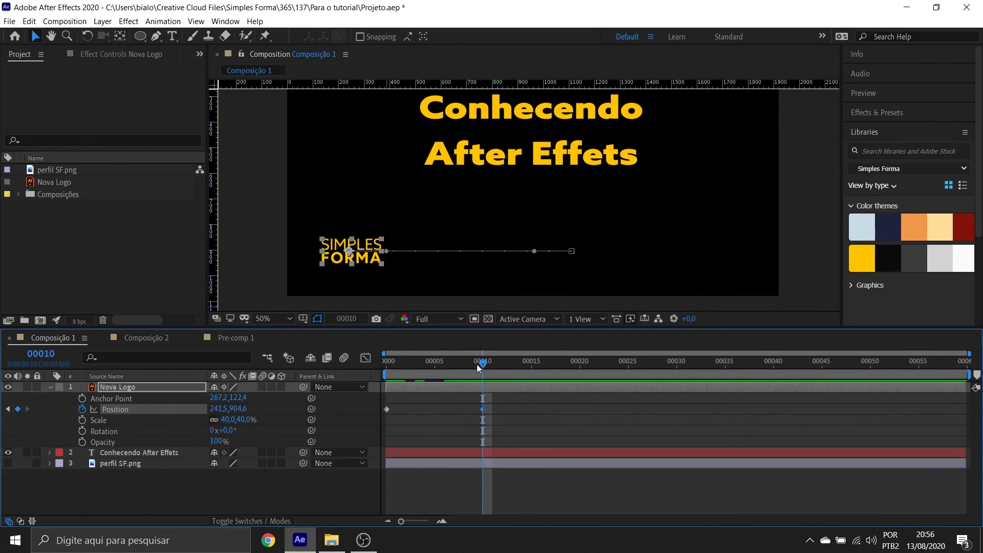
Step: Scrub between frames 0 and 10 to review the logo's movement between the two Position keyframes
{"action": "left_click_drag", "start_coordinate": [433, 362], "coordinate": [487, 369]}
{"action": "left_click_drag", "start_coordinate": [482, 365], "coordinate": [302, 374]}
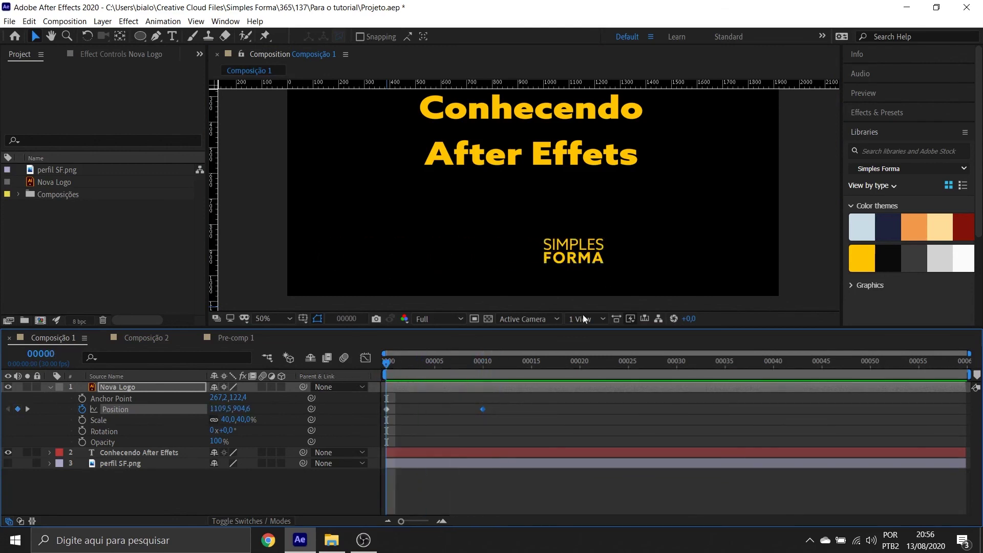
{"action": "left_click_drag", "start_coordinate": [386, 362], "coordinate": [483, 378]}
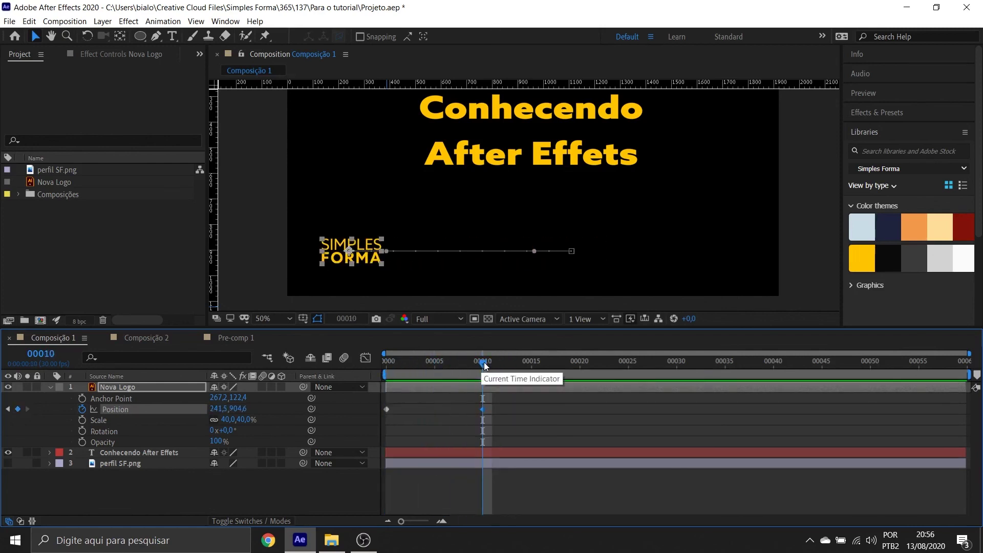
{"action": "left_click_drag", "start_coordinate": [485, 365], "coordinate": [414, 372]}
{"action": "left_click", "coordinate": [398, 372]}
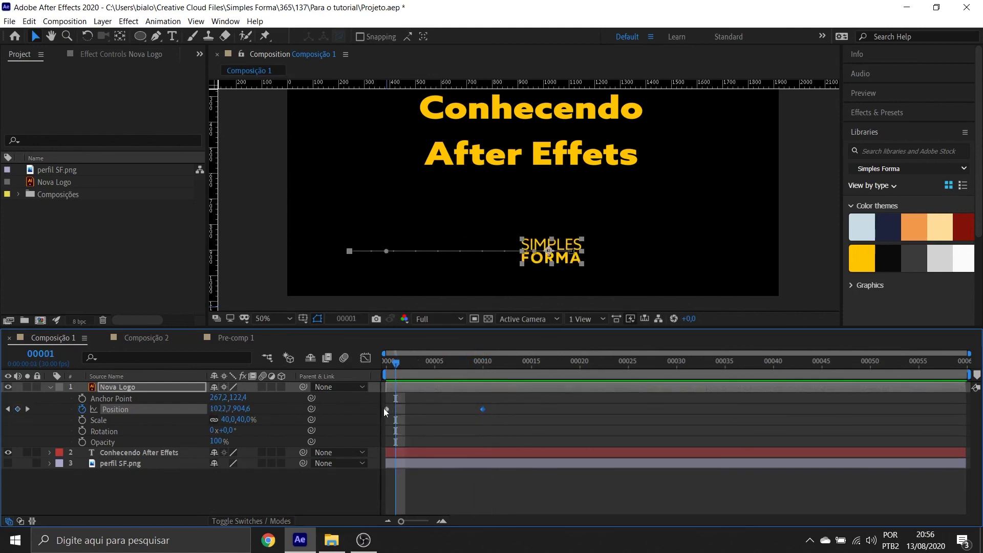
Step: Reverse the logo's motion by swapping its Position keyframes, moving the frame 10 keyframe to frame 0 and the other one to frame 10
{"action": "left_click_drag", "start_coordinate": [387, 409], "coordinate": [435, 409]}
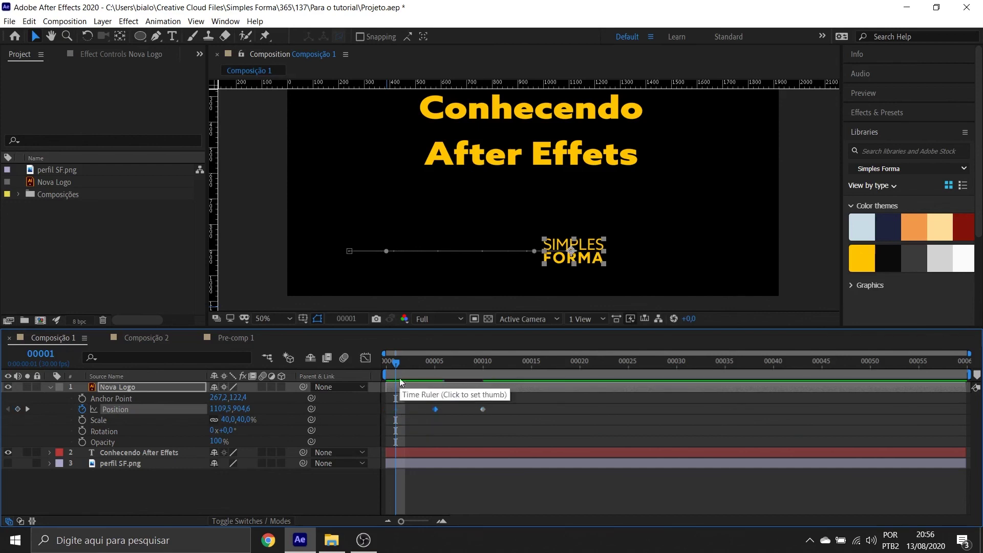
{"action": "left_click_drag", "start_coordinate": [395, 364], "coordinate": [373, 369]}
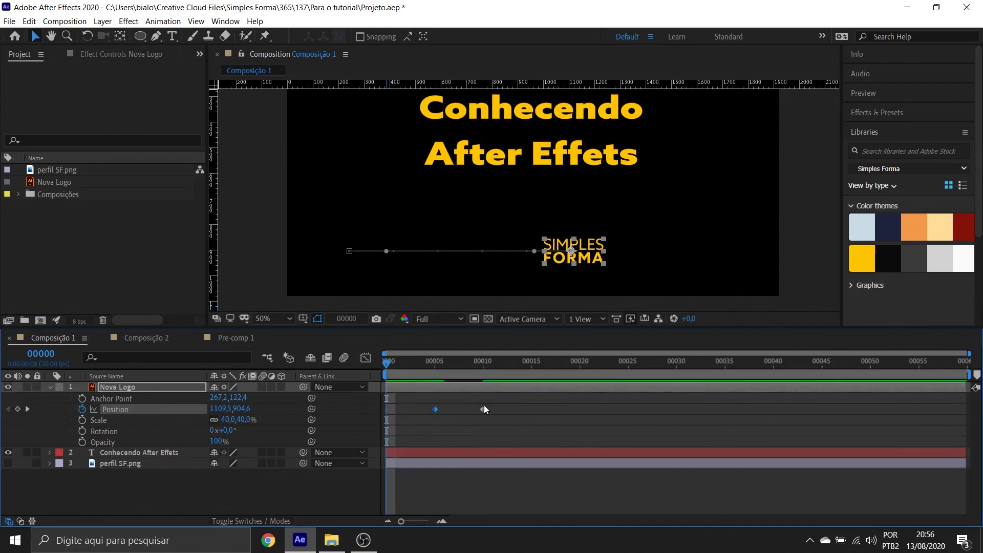
{"action": "left_click_drag", "start_coordinate": [484, 408], "coordinate": [382, 411]}
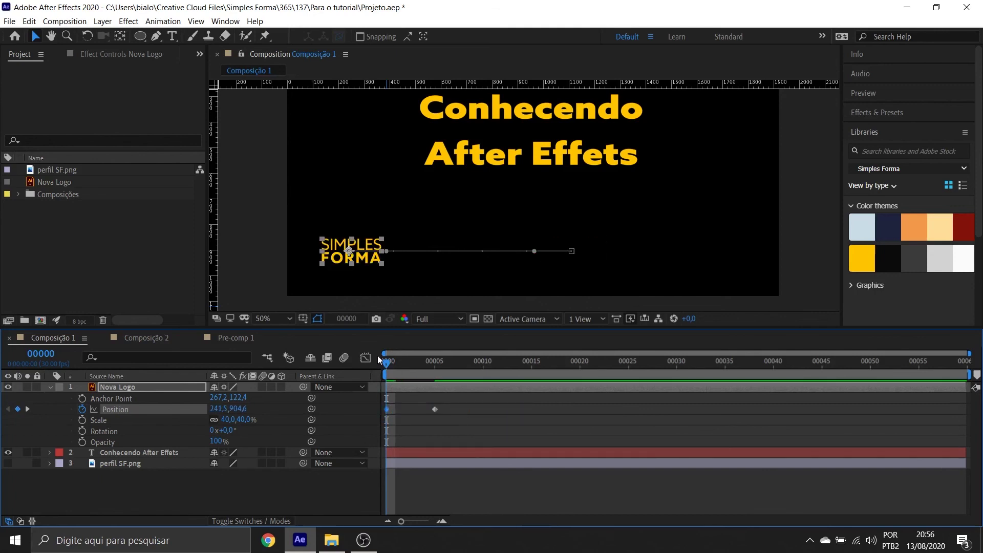
{"action": "mouse_move", "coordinate": [388, 364]}
{"action": "left_mouse_down"}
{"action": "mouse_move", "coordinate": [446, 366]}
{"action": "mouse_move", "coordinate": [387, 365]}
{"action": "left_mouse_up"}
{"action": "left_click_drag", "start_coordinate": [454, 409], "coordinate": [483, 409]}
Step: Move the logo outside the canvas to about -142.5, 904.6 at frame 0, and to about 959.5, 904.6 at frame 10
{"action": "left_click_drag", "start_coordinate": [343, 255], "coordinate": [250, 251]}
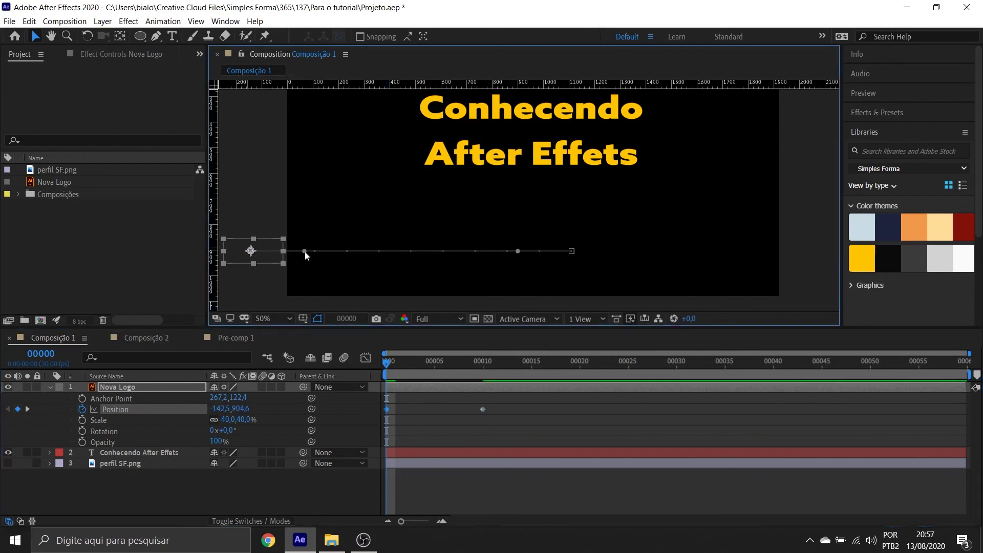
{"action": "left_click", "coordinate": [387, 410]}
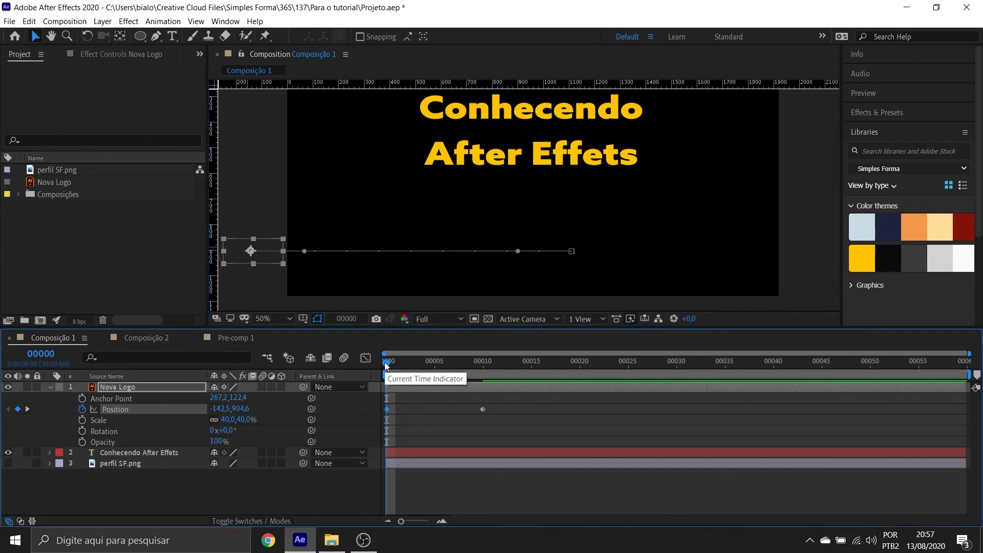
{"action": "left_click_drag", "start_coordinate": [391, 361], "coordinate": [483, 361]}
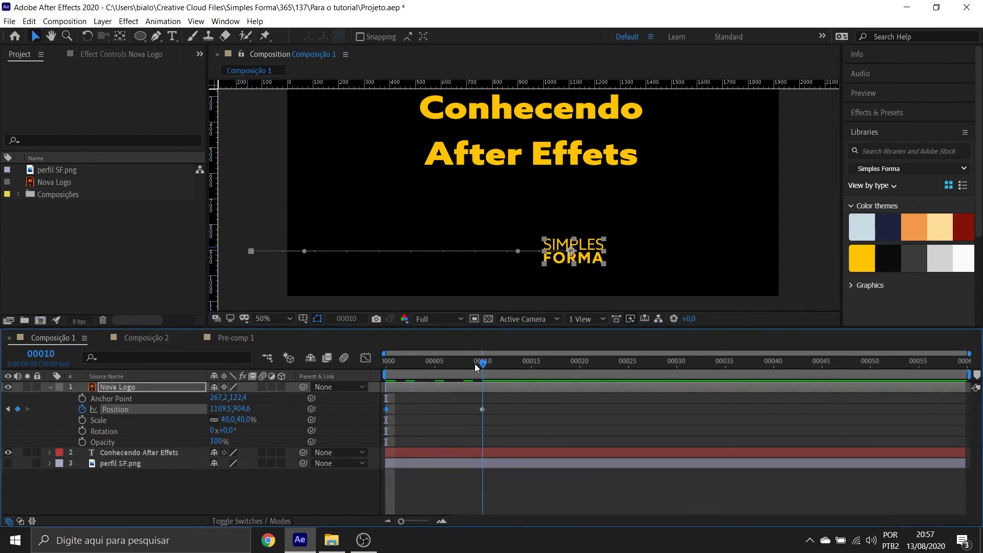
{"action": "left_click_drag", "start_coordinate": [573, 255], "coordinate": [532, 255]}
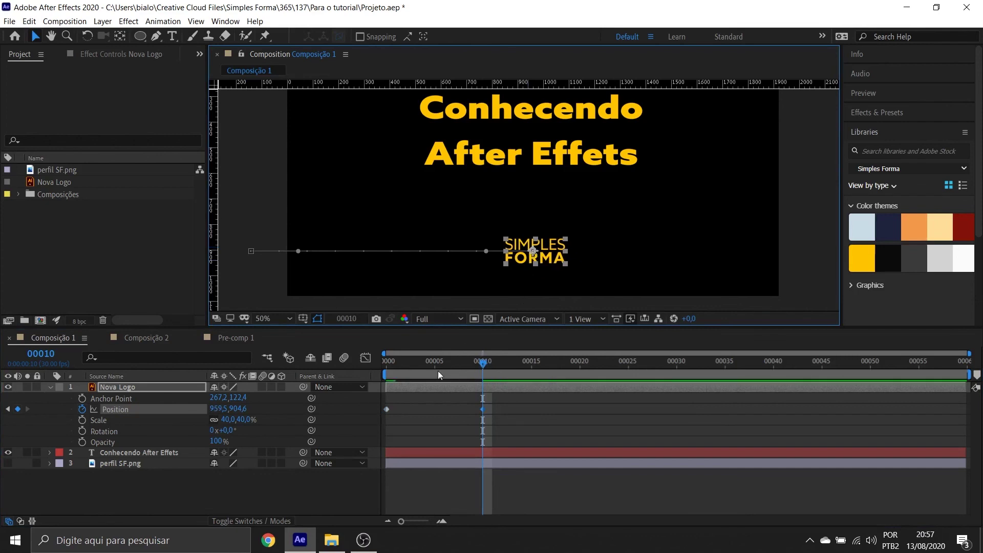
Step: Enable Scale keyframing for the Nova Logo layer at frame 0 and set the scale to 0%
{"action": "left_click", "coordinate": [387, 361]}
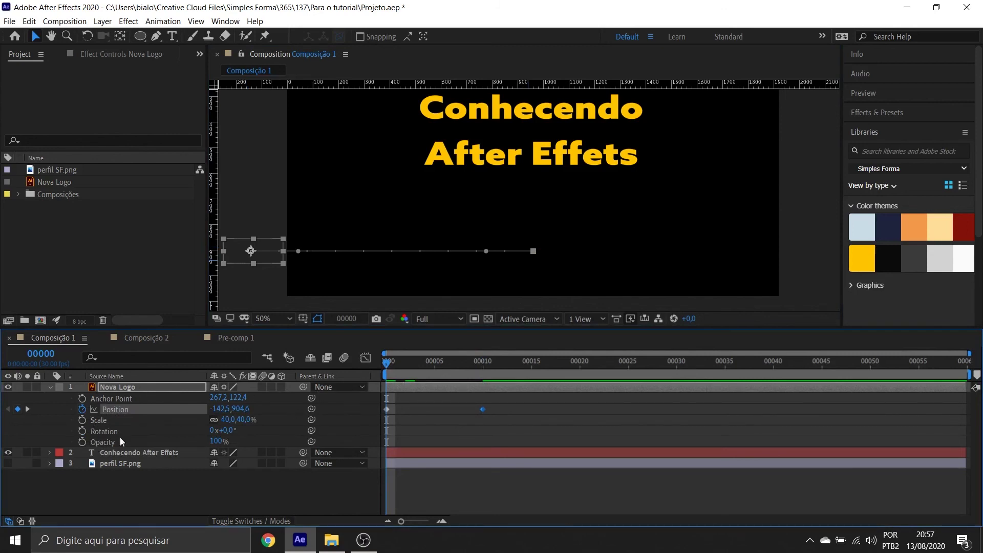
{"action": "left_click", "coordinate": [81, 420]}
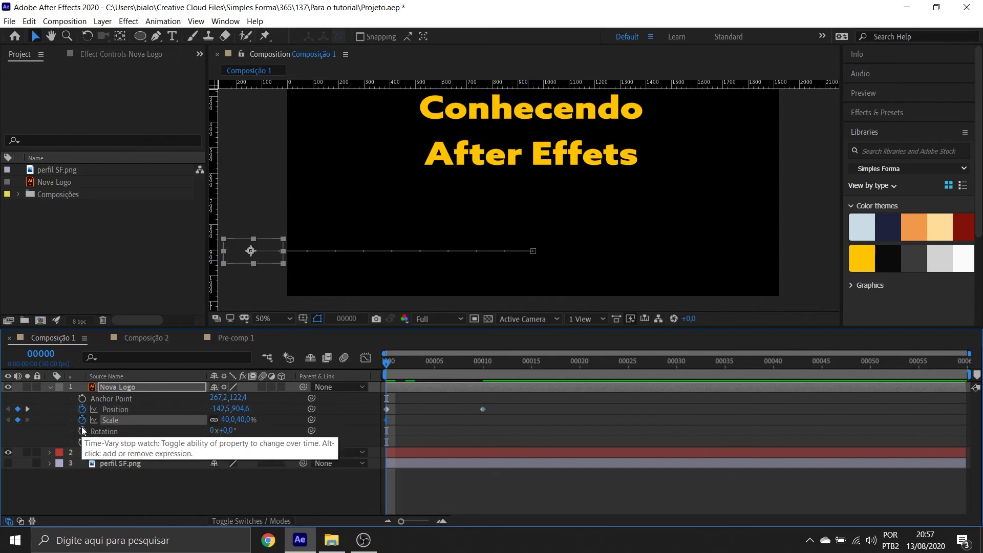
{"action": "left_click", "coordinate": [227, 419]}
{"action": "type", "text": "0"}
{"action": "key", "text": "Return"}
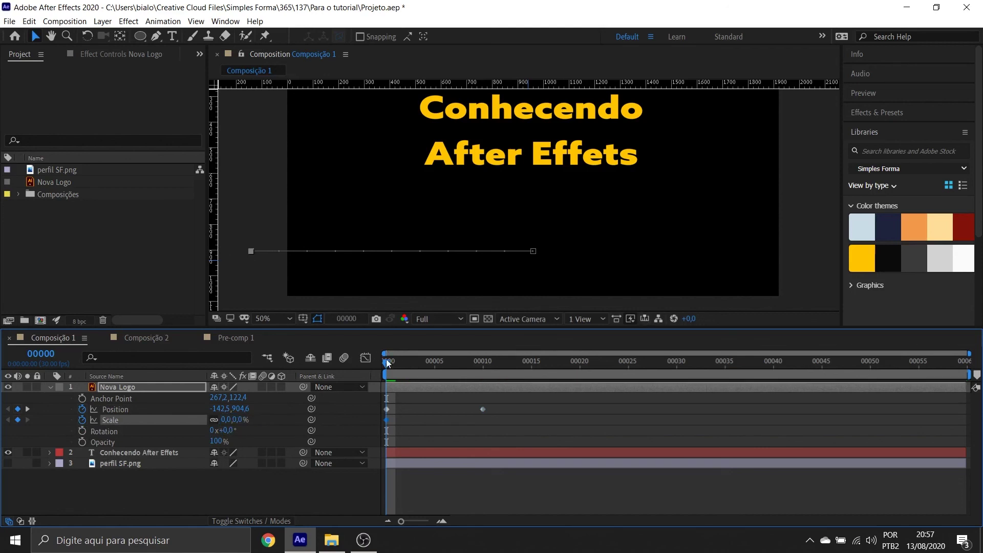
Step: Create a second Scale keyframe at frame 10 by setting the logo's scale to 50%
{"action": "left_click_drag", "start_coordinate": [385, 366], "coordinate": [481, 378]}
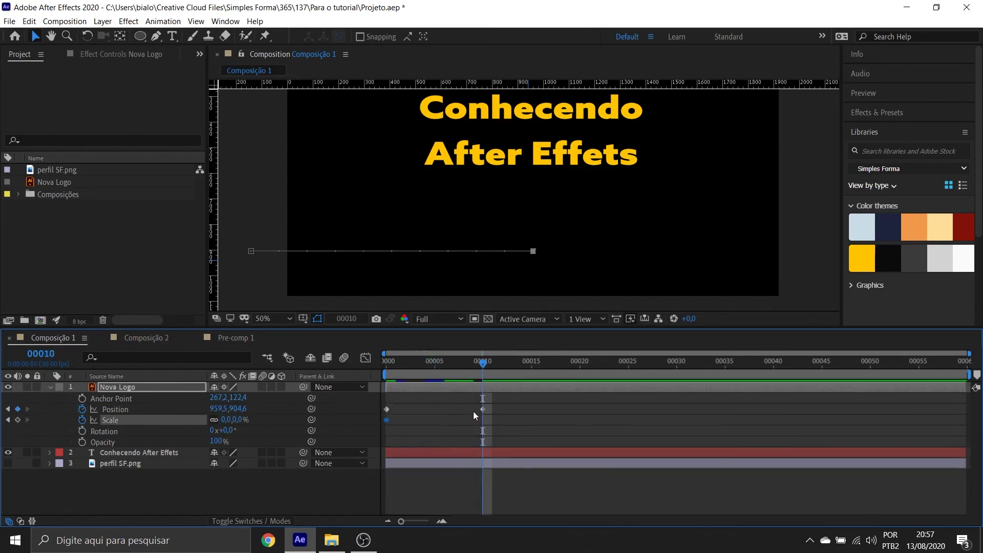
{"action": "left_click", "coordinate": [483, 410]}
{"action": "left_click_drag", "start_coordinate": [225, 420], "coordinate": [228, 414]}
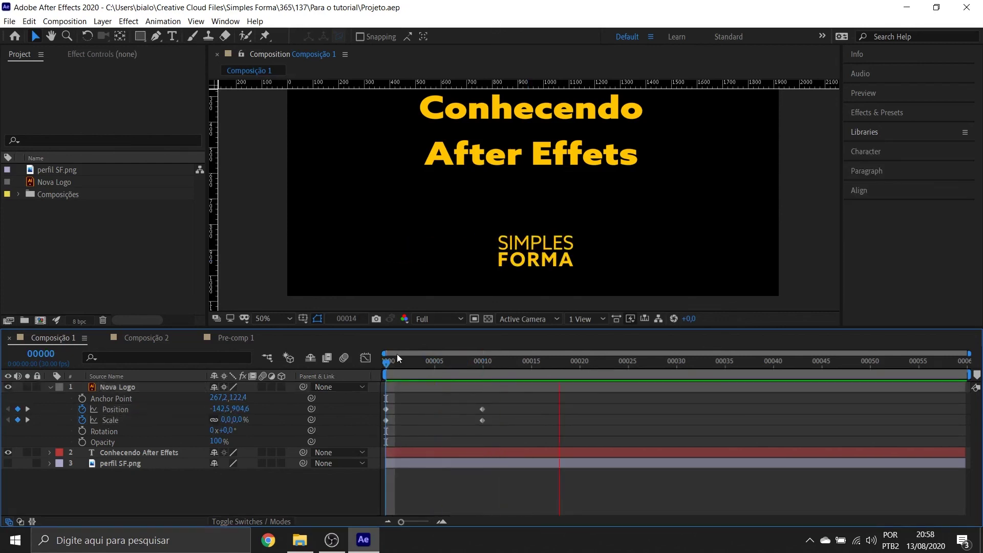
Step: Preview the logo's combined Position and Scale animation several times from frame 0, and return the playhead to frame 10
{"action": "left_click", "coordinate": [704, 362]}
{"action": "left_click_drag", "start_coordinate": [704, 364], "coordinate": [367, 385]}
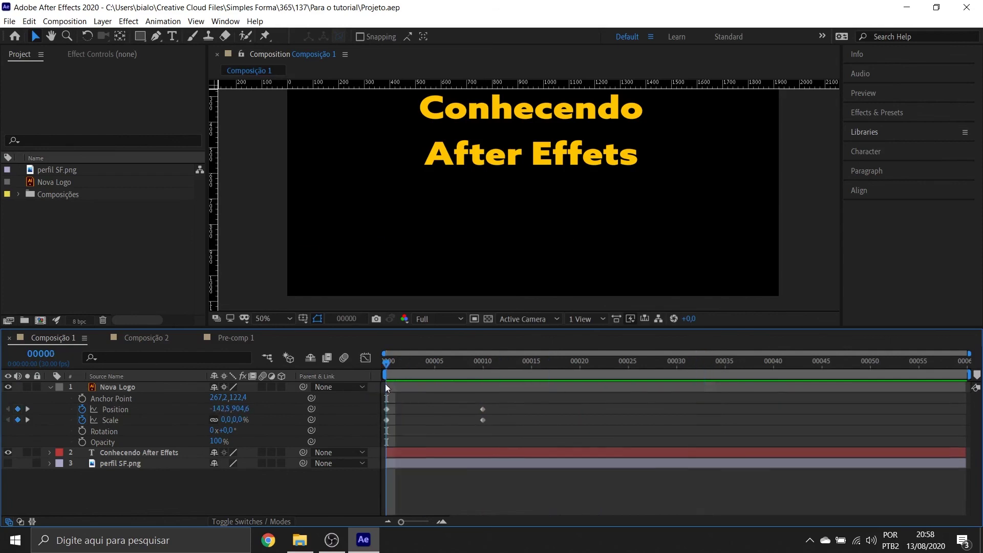
{"action": "key", "text": "space"}
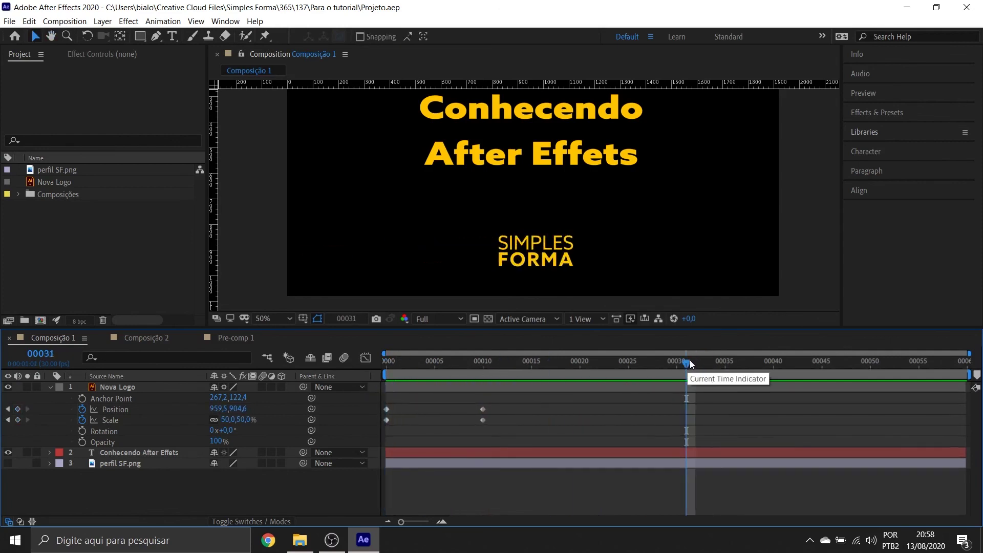
{"action": "key", "text": "space"}
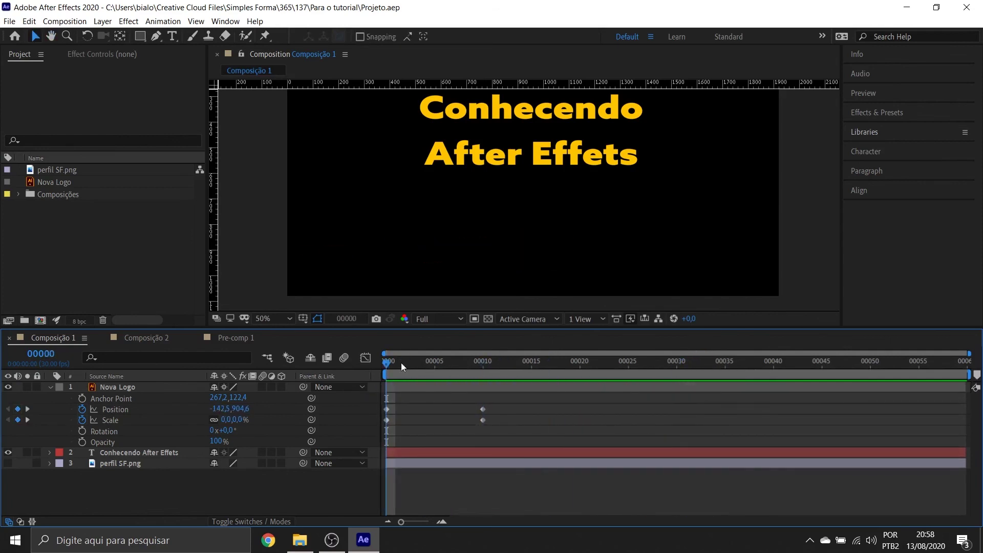
{"action": "key", "text": "space"}
{"action": "key", "text": "space"}
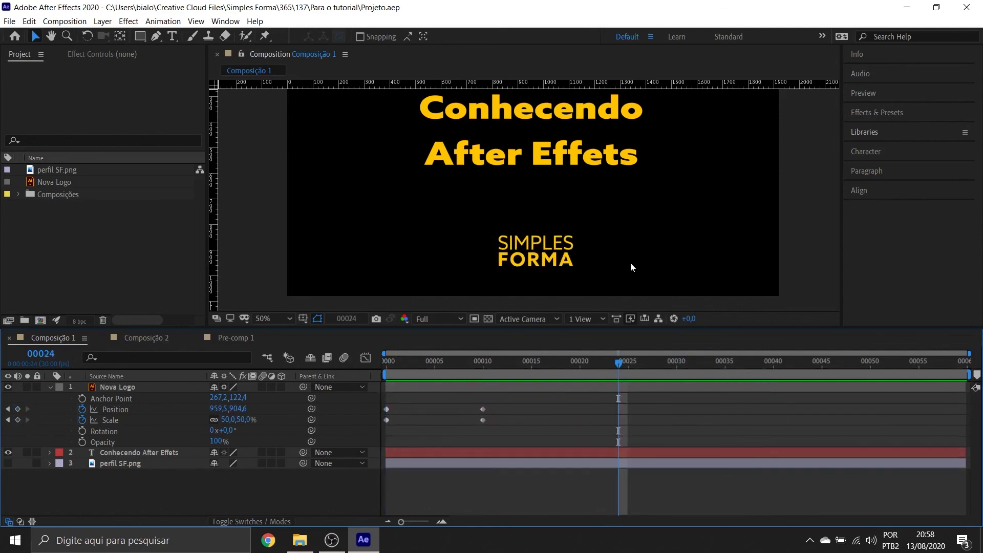
{"action": "left_click_drag", "start_coordinate": [619, 362], "coordinate": [362, 365]}
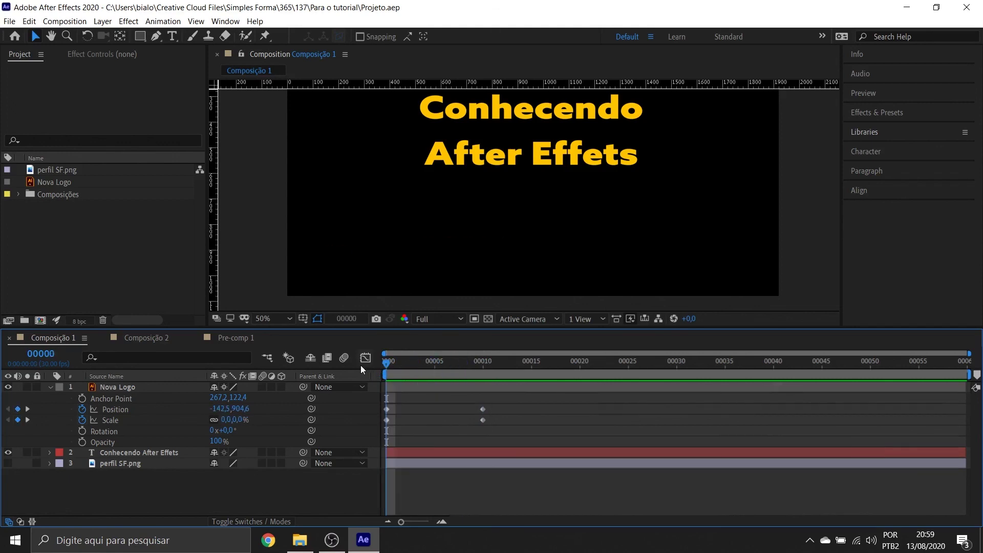
{"action": "key", "text": "space"}
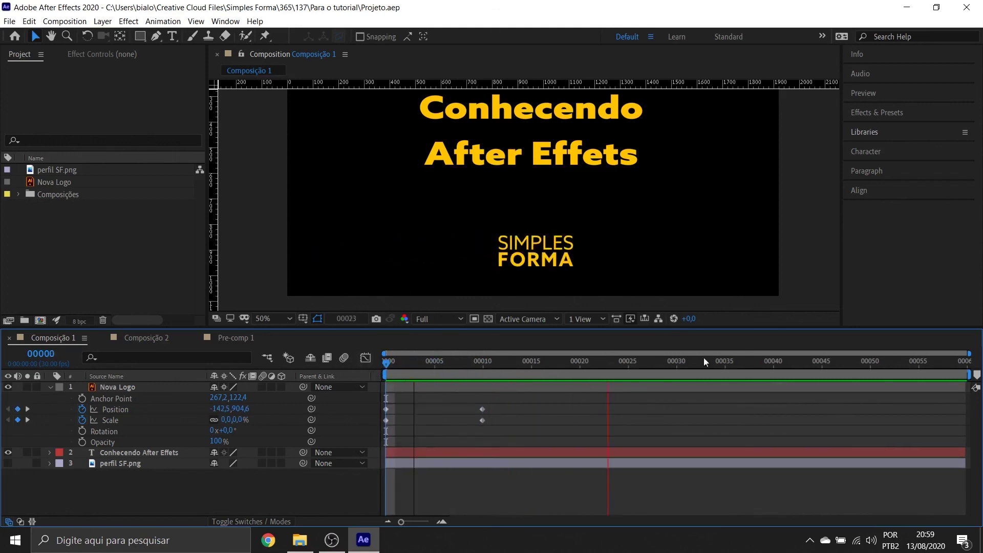
{"action": "key", "text": "space"}
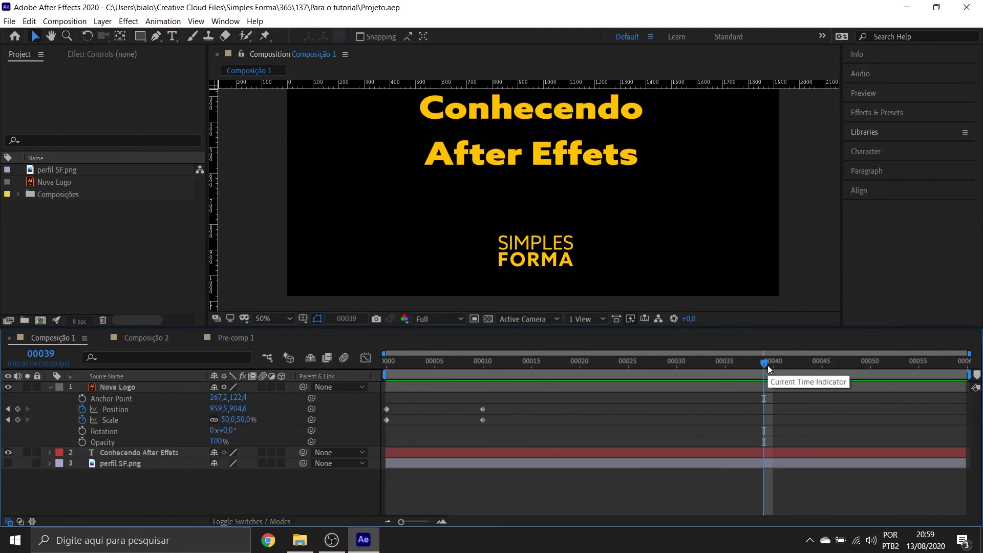
{"action": "left_click_drag", "start_coordinate": [764, 363], "coordinate": [482, 369]}
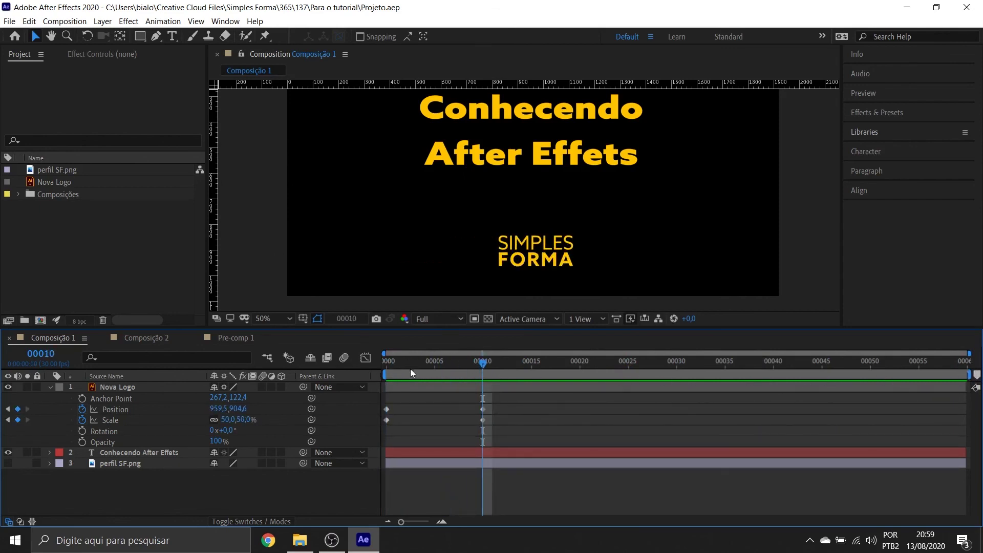
Step: Shorten the work area to end at frame 10, check its looping preview, and extend its end by one frame
{"action": "left_click_drag", "start_coordinate": [969, 374], "coordinate": [485, 376]}
{"action": "key", "text": "Home"}
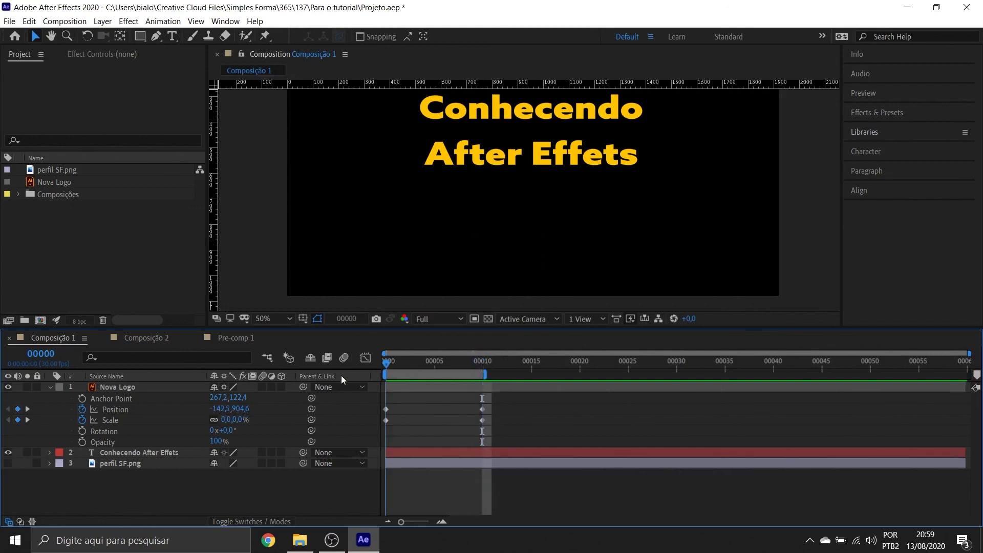
{"action": "key", "text": "space"}
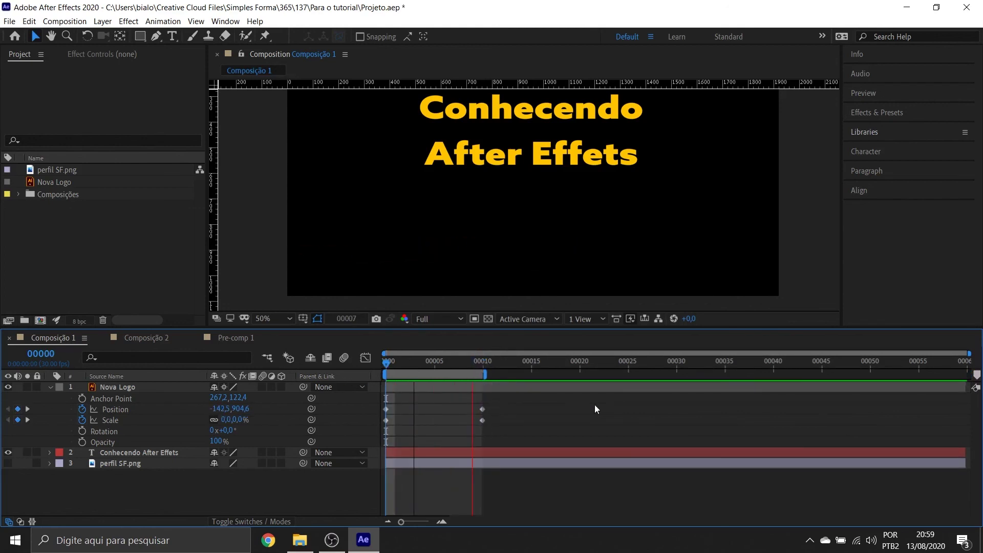
{"action": "left_click_drag", "start_coordinate": [484, 376], "coordinate": [494, 375]}
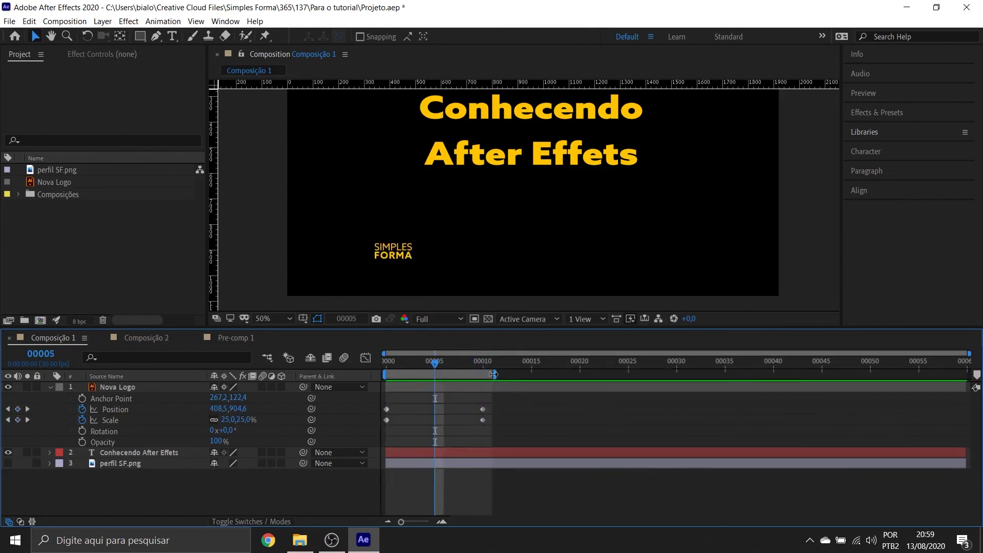
Step: Preview the shortened work area from frame 0, stop playback, and place the playhead at frame 10
{"action": "key", "text": "Home"}
{"action": "key", "text": "space"}
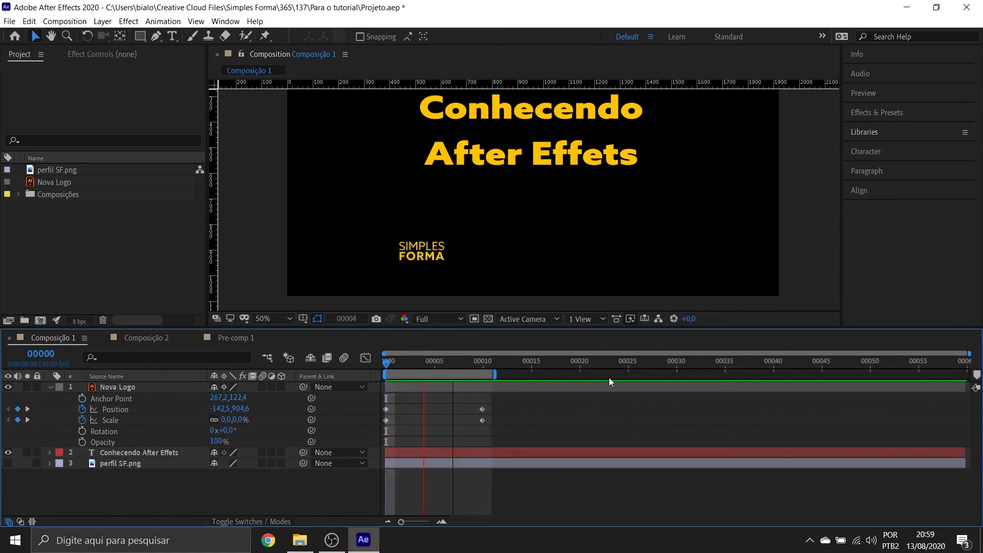
{"action": "key", "text": "space"}
{"action": "left_click_drag", "start_coordinate": [427, 363], "coordinate": [579, 374]}
{"action": "key", "text": "ctrl+z"}
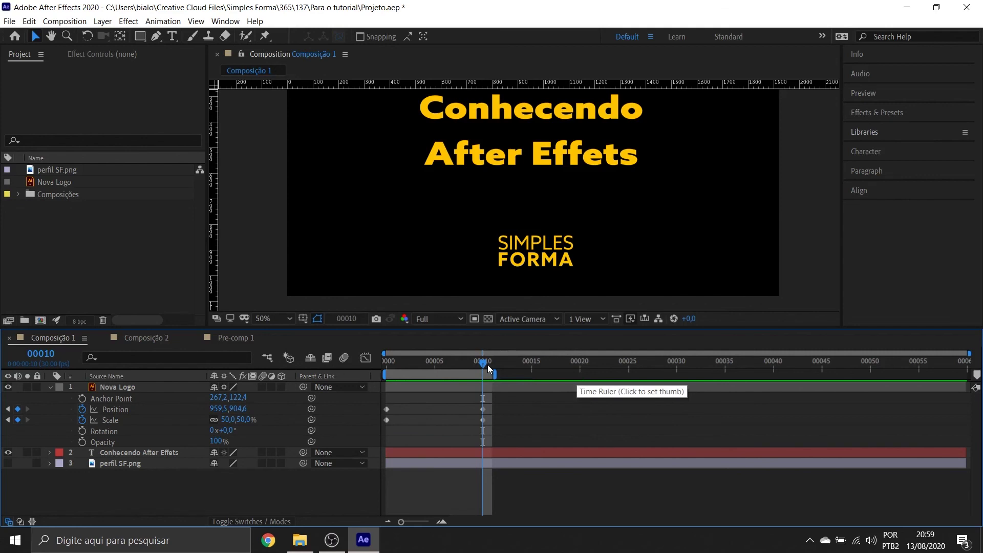
Step: Set the work area's start to frame 1 and advance the playhead to frame 4
{"action": "left_click_drag", "start_coordinate": [483, 363], "coordinate": [398, 380]}
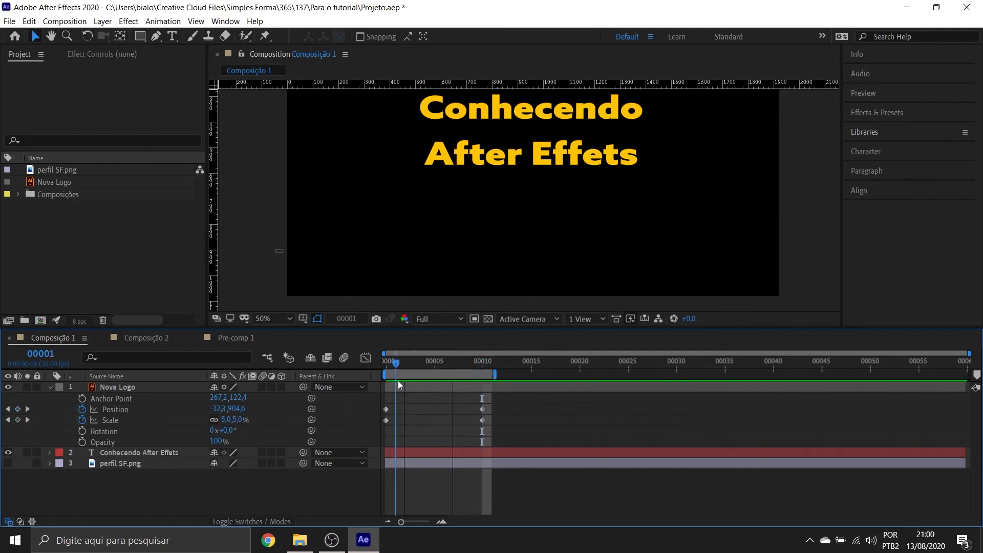
{"action": "key", "text": "b"}
{"action": "key", "text": "Page_Down"}
{"action": "key", "text": "Page_Down"}
{"action": "key", "text": "Page_Down"}
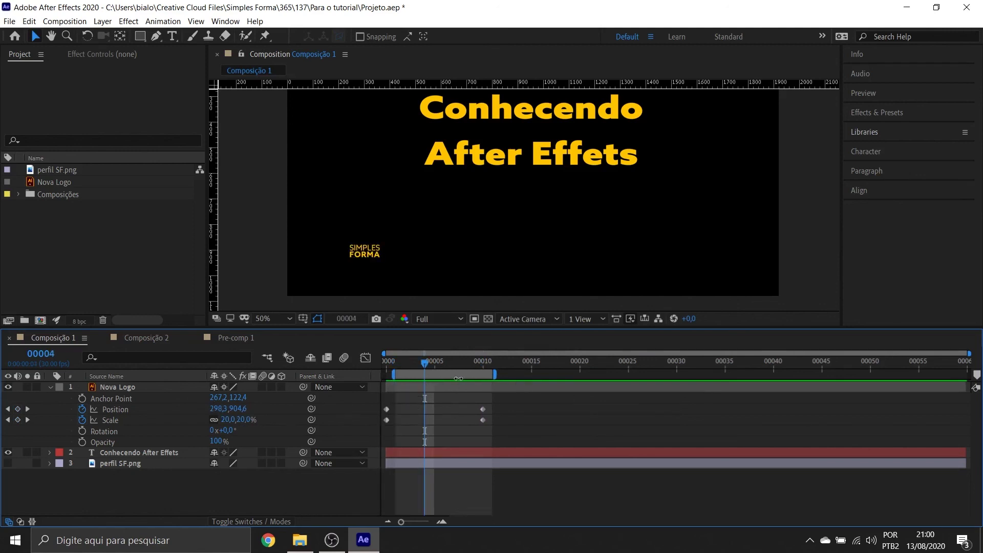
Step: Limit the work area to frames 2 through 8, setting each boundary at the playhead
{"action": "left_click_drag", "start_coordinate": [419, 365], "coordinate": [407, 364]}
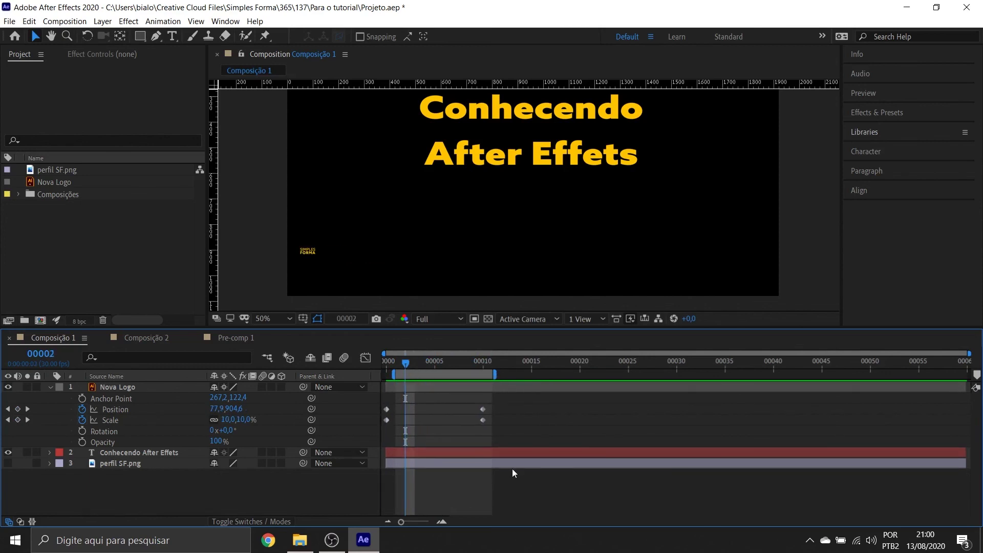
{"action": "key", "text": "n"}
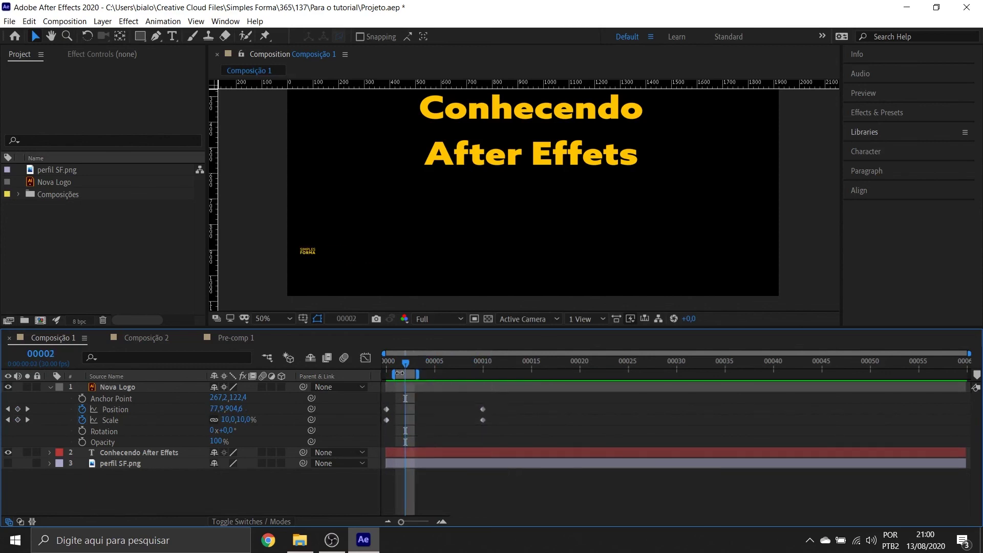
{"action": "key", "text": "ctrl+z"}
{"action": "left_click_drag", "start_coordinate": [399, 373], "coordinate": [464, 370]}
{"action": "key", "text": "n"}
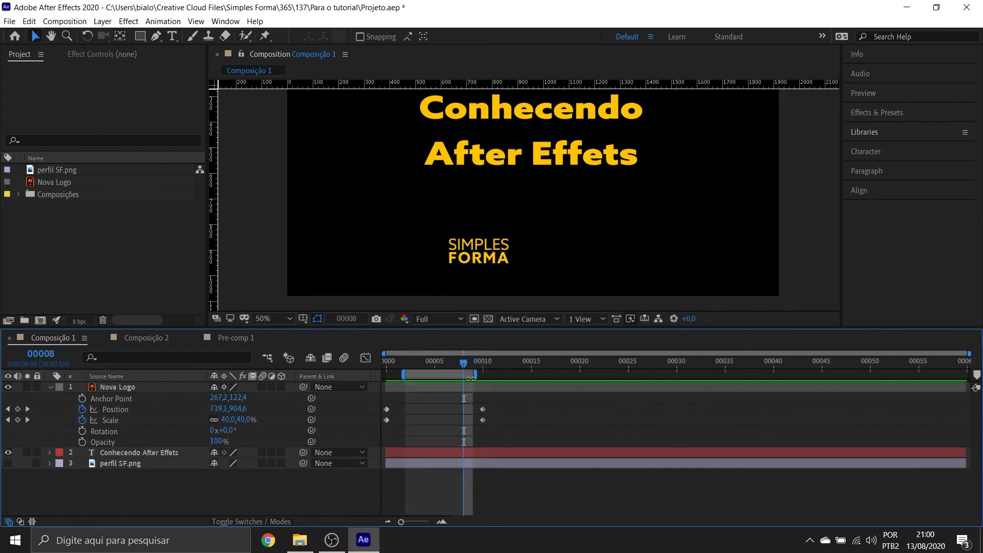
Step: Expand the work area so it spans from frame 0 to about frame 46
{"action": "left_click_drag", "start_coordinate": [480, 377], "coordinate": [689, 374]}
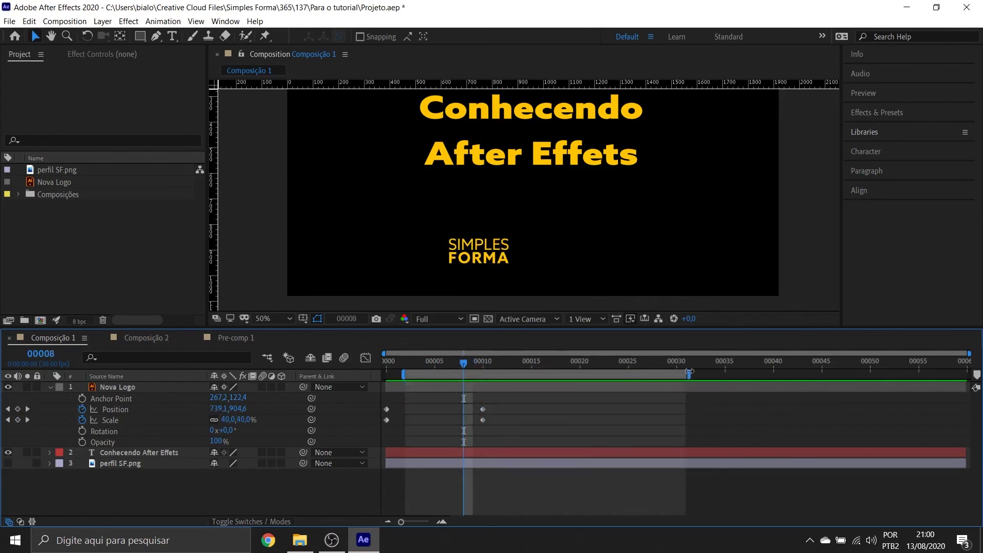
{"action": "left_click_drag", "start_coordinate": [401, 375], "coordinate": [541, 375]}
{"action": "left_click_drag", "start_coordinate": [690, 375], "coordinate": [844, 374]}
Step: Scrub the timeline between frames 4 and 14 to review the logo's Position and Scale animation
{"action": "left_click_drag", "start_coordinate": [542, 363], "coordinate": [428, 408]}
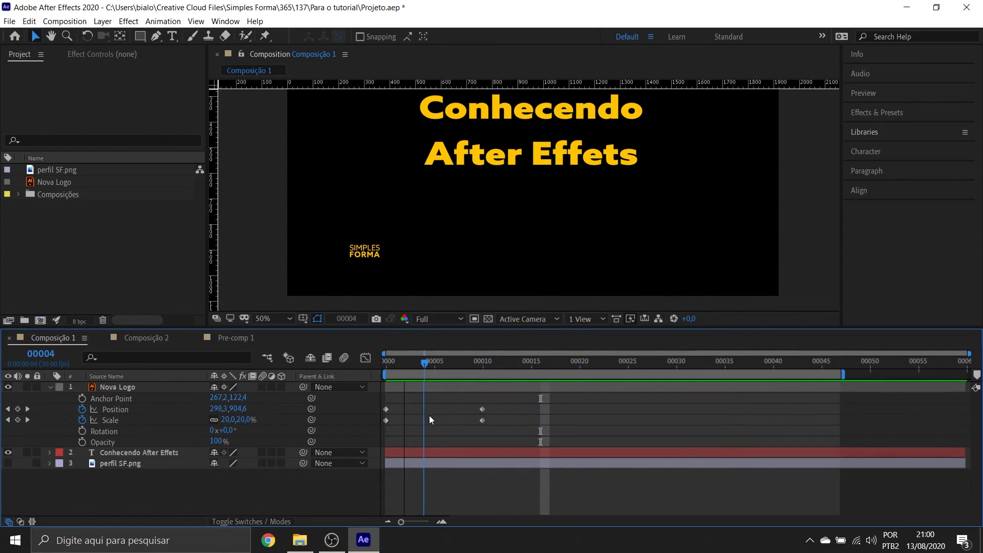
{"action": "left_click_drag", "start_coordinate": [429, 416], "coordinate": [481, 359]}
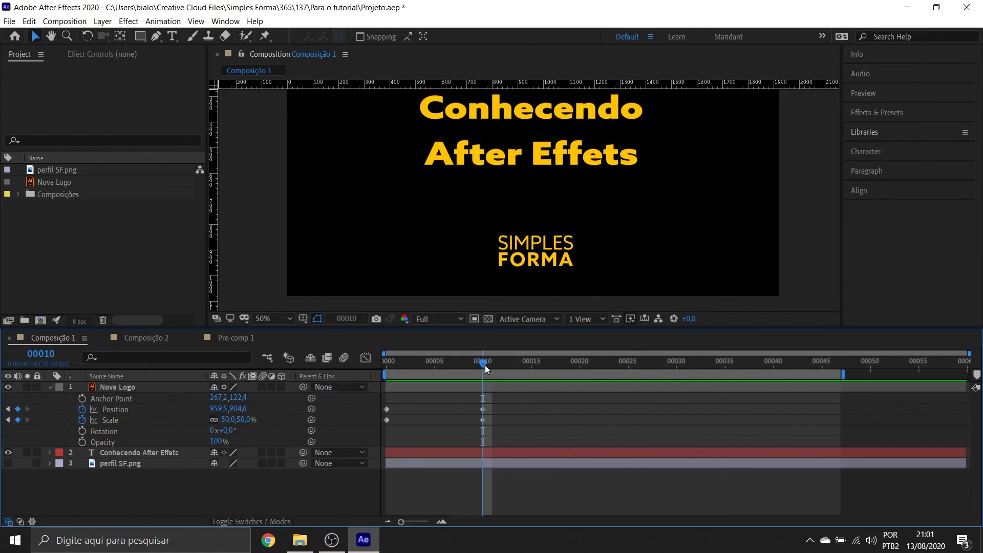
{"action": "left_click_drag", "start_coordinate": [483, 361], "coordinate": [463, 378]}
{"action": "left_click_drag", "start_coordinate": [351, 377], "coordinate": [521, 375]}
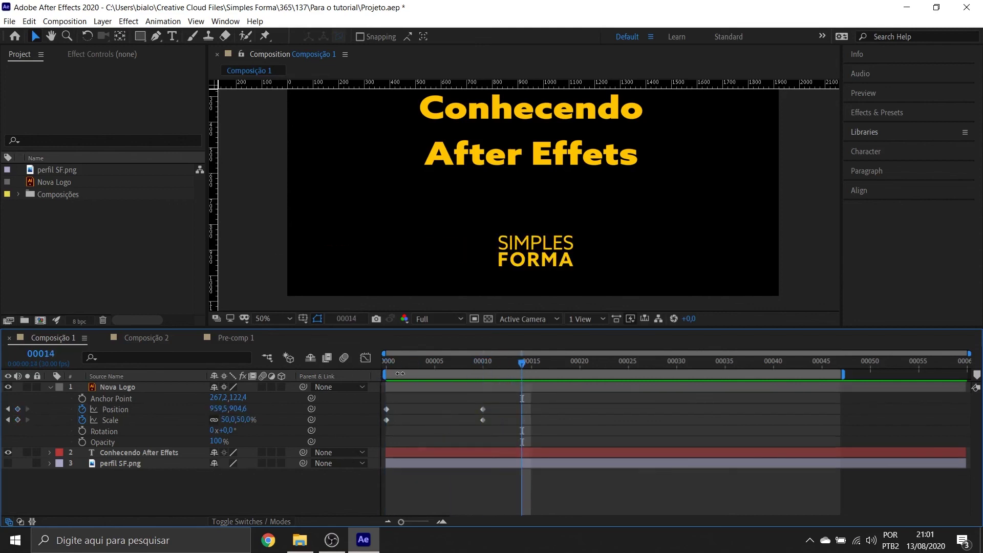
Step: Try enabling Rotation keyframing on the logo at frame 12, and disable it again
{"action": "left_click_drag", "start_coordinate": [523, 363], "coordinate": [502, 375]}
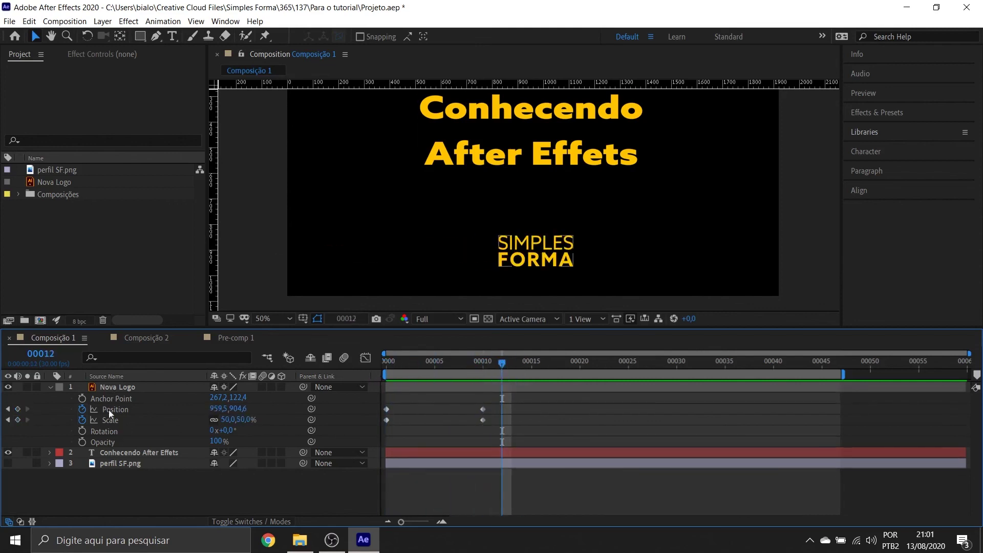
{"action": "left_click", "coordinate": [82, 431]}
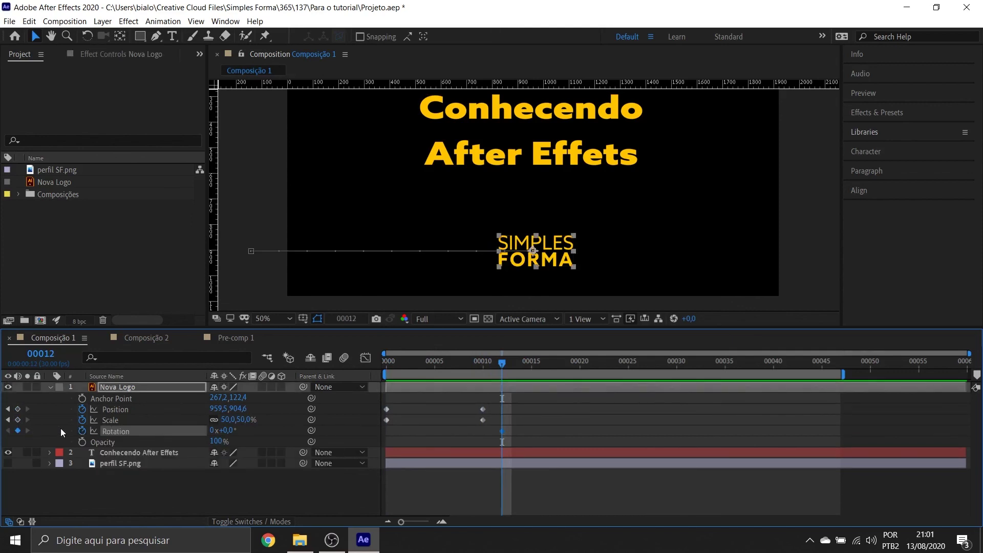
{"action": "left_click", "coordinate": [80, 432]}
Step: Move the logo's ending Position and Scale keyframes to frame 11 and collapse the layer's properties
{"action": "left_click_drag", "start_coordinate": [421, 373], "coordinate": [496, 388]}
{"action": "mouse_move", "coordinate": [489, 425]}
{"action": "left_mouse_down"}
{"action": "mouse_move", "coordinate": [475, 403]}
{"action": "mouse_move", "coordinate": [491, 411]}
{"action": "left_mouse_up"}
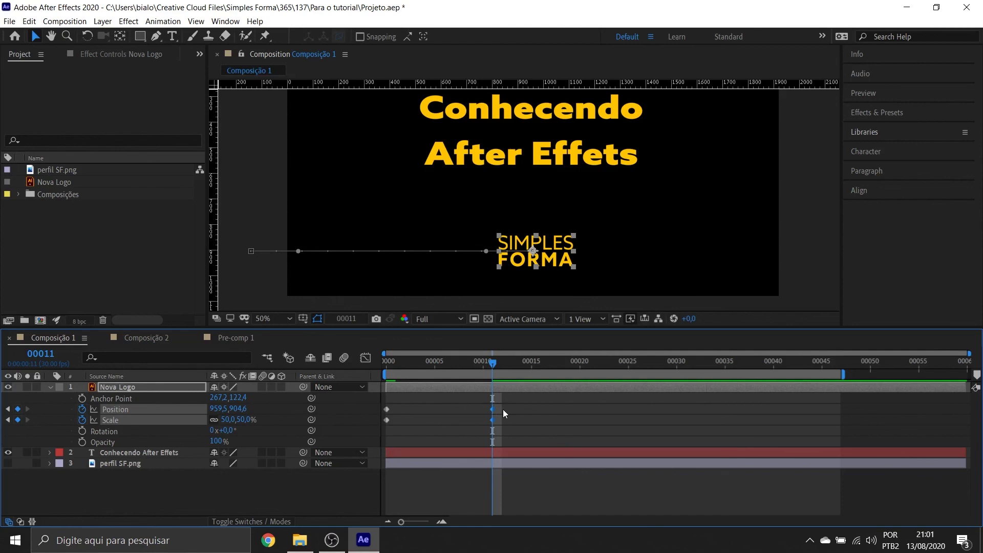
{"action": "left_click", "coordinate": [50, 387]}
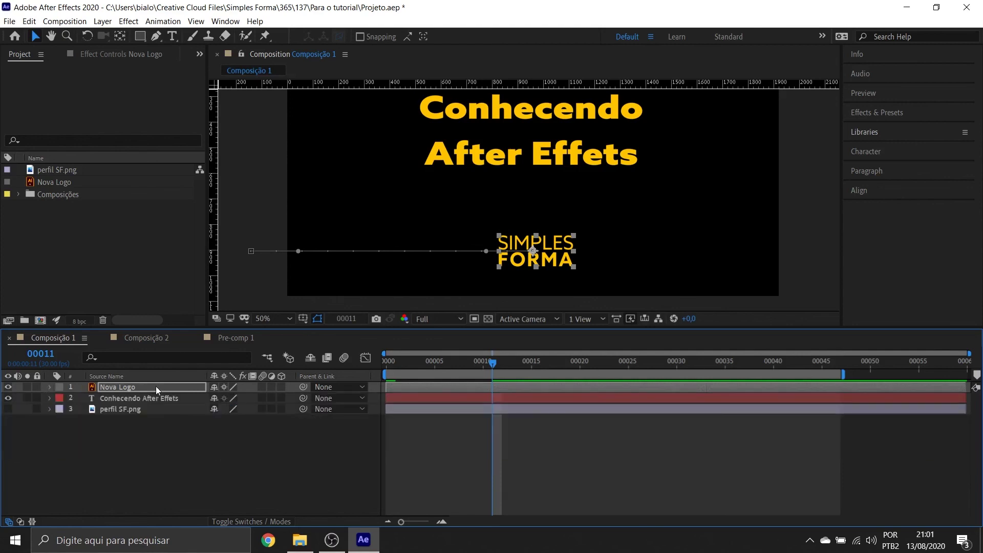
Step: Duplicate the Nova Logo layer
{"action": "left_click", "coordinate": [115, 435]}
{"action": "left_click", "coordinate": [132, 392]}
{"action": "key", "text": "ctrl+d"}
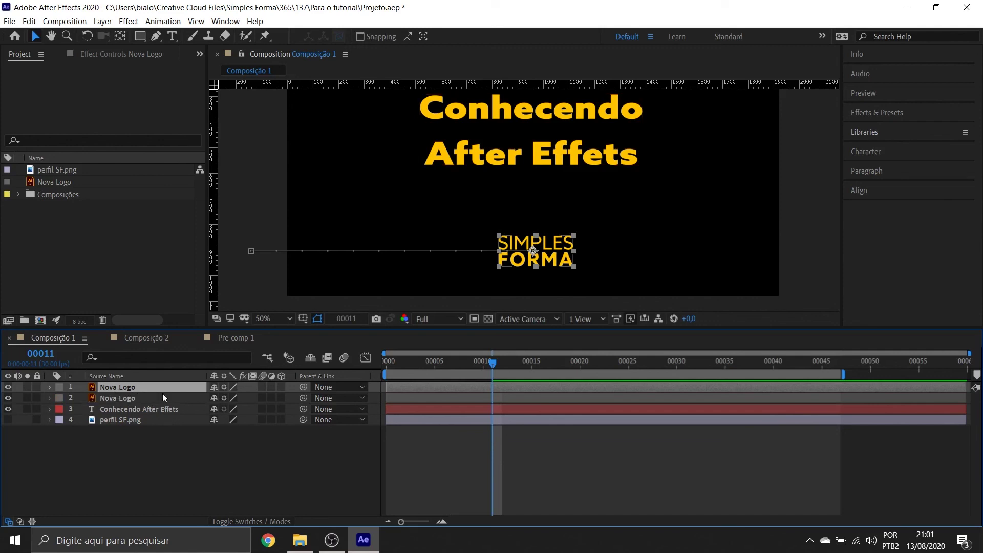
{"action": "mouse_move", "coordinate": [493, 363]}
{"action": "left_mouse_down"}
{"action": "mouse_move", "coordinate": [353, 367]}
{"action": "mouse_move", "coordinate": [493, 362]}
{"action": "left_mouse_up"}
Step: Inspect the duplicated logo layer's Transform properties with the playhead at frame 15, and collapse the layer
{"action": "left_click", "coordinate": [49, 389]}
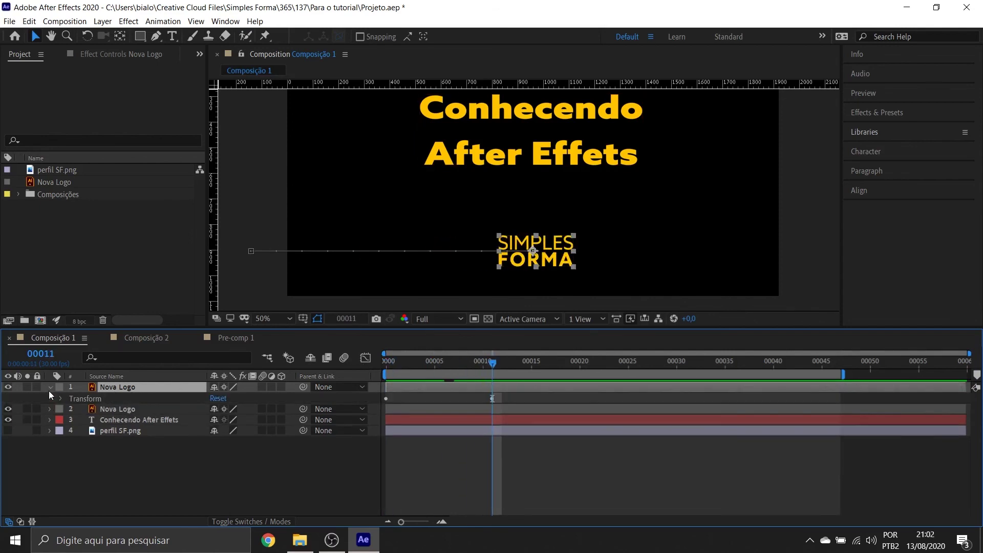
{"action": "left_click", "coordinate": [57, 398]}
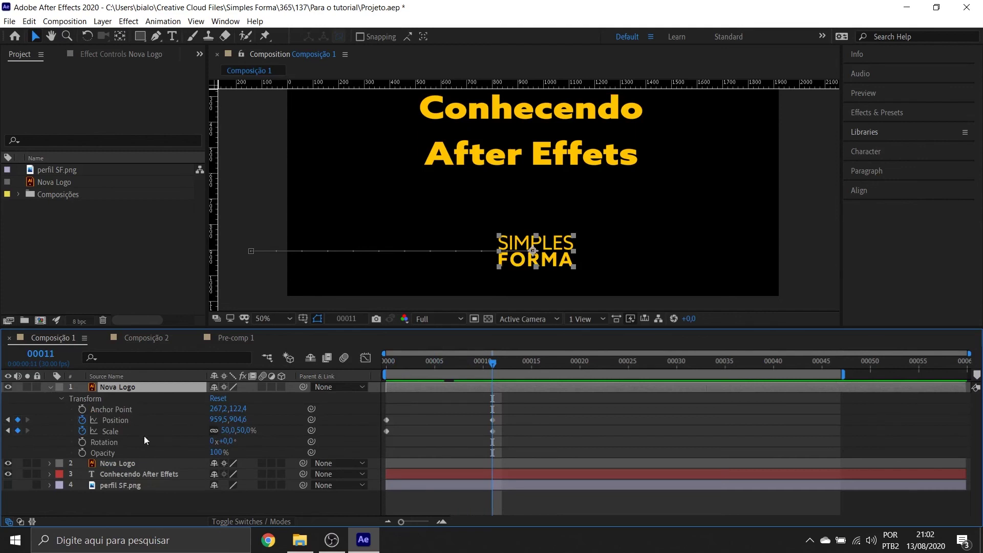
{"action": "left_click", "coordinate": [527, 364]}
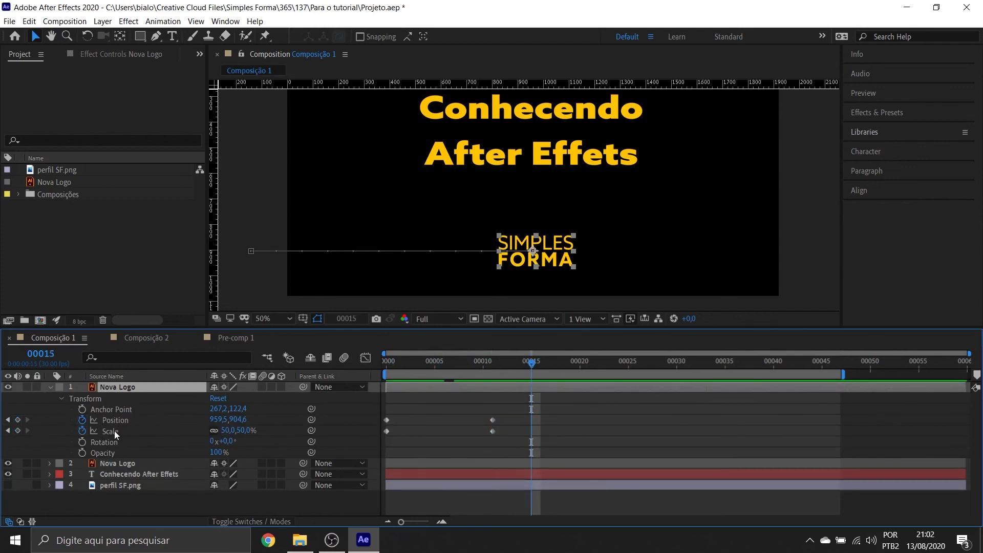
{"action": "left_click", "coordinate": [49, 386]}
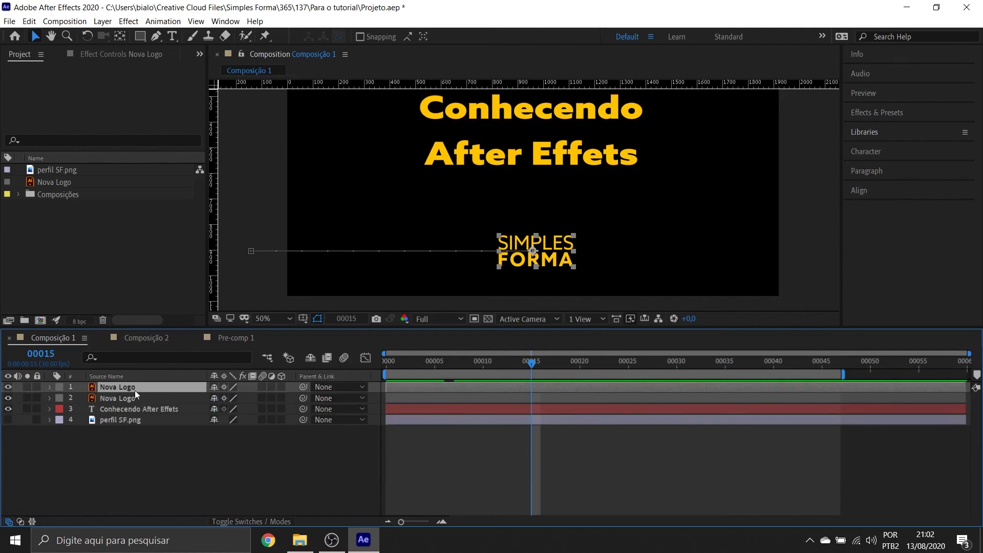
Step: Reveal and hide only the keyframed properties of the duplicated logo layer while scrubbing through its animation
{"action": "key", "text": "u"}
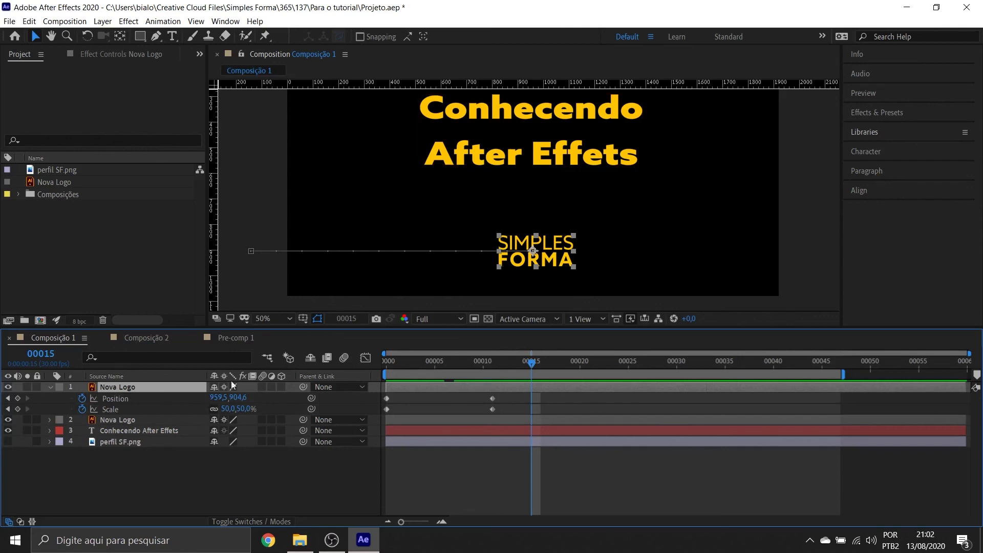
{"action": "left_click_drag", "start_coordinate": [535, 365], "coordinate": [415, 379]}
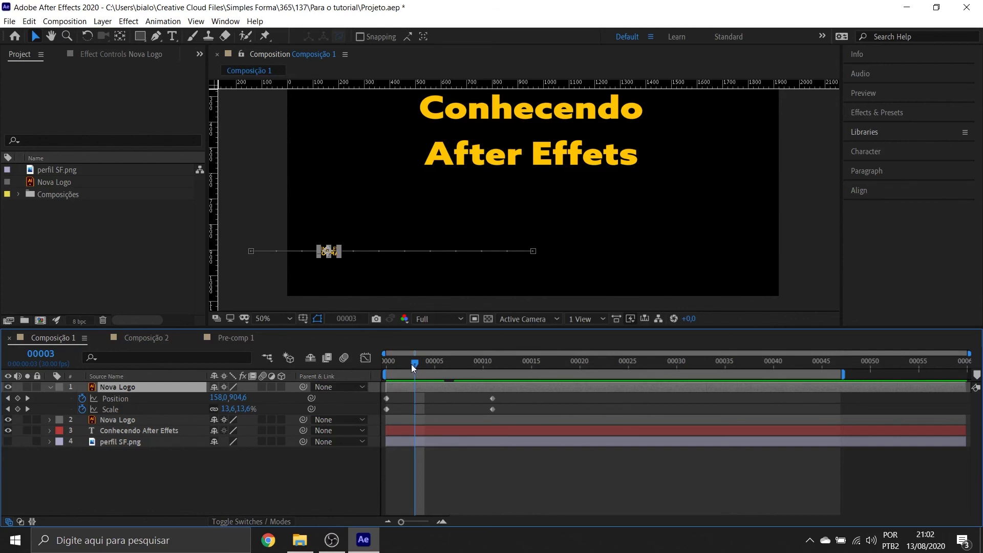
{"action": "key", "text": "u"}
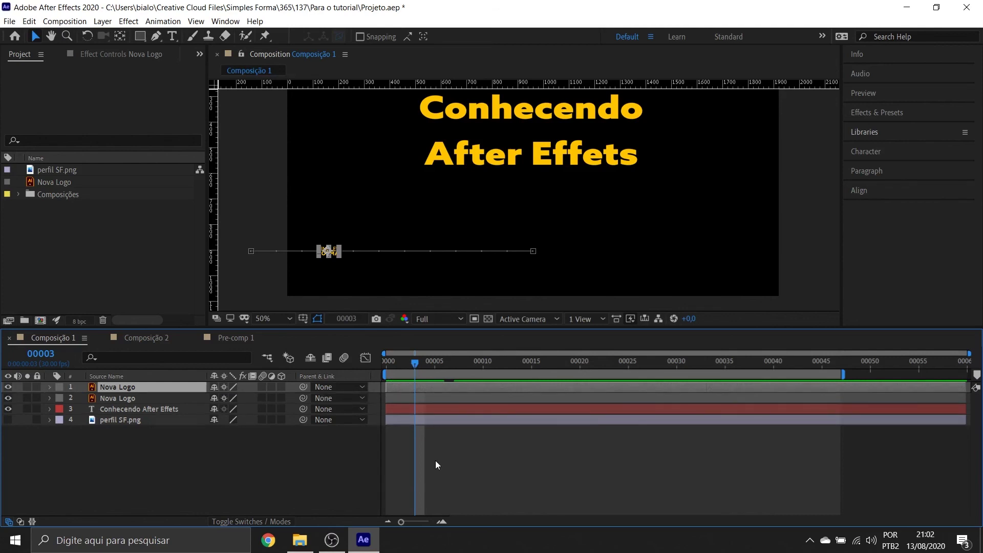
{"action": "key", "text": "u"}
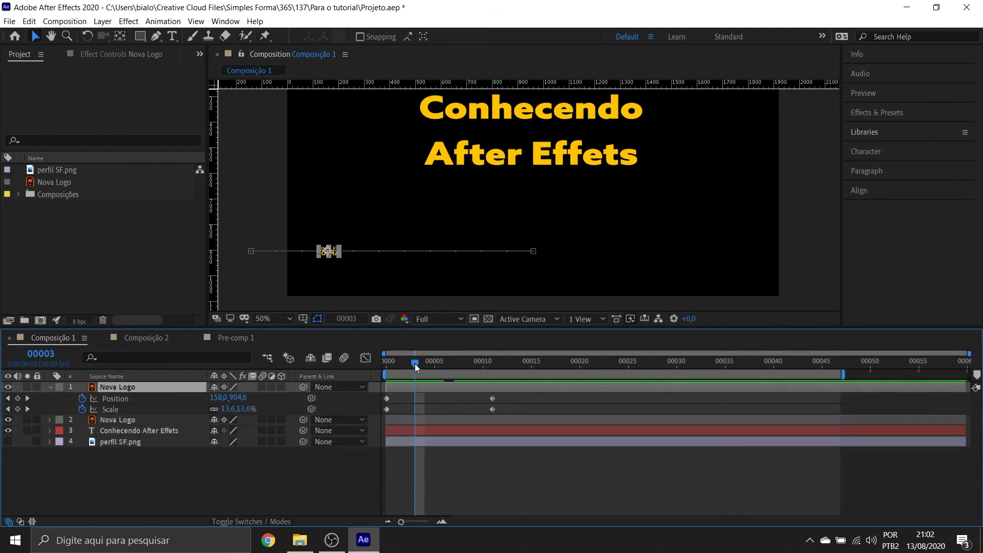
{"action": "left_click_drag", "start_coordinate": [415, 363], "coordinate": [506, 367]}
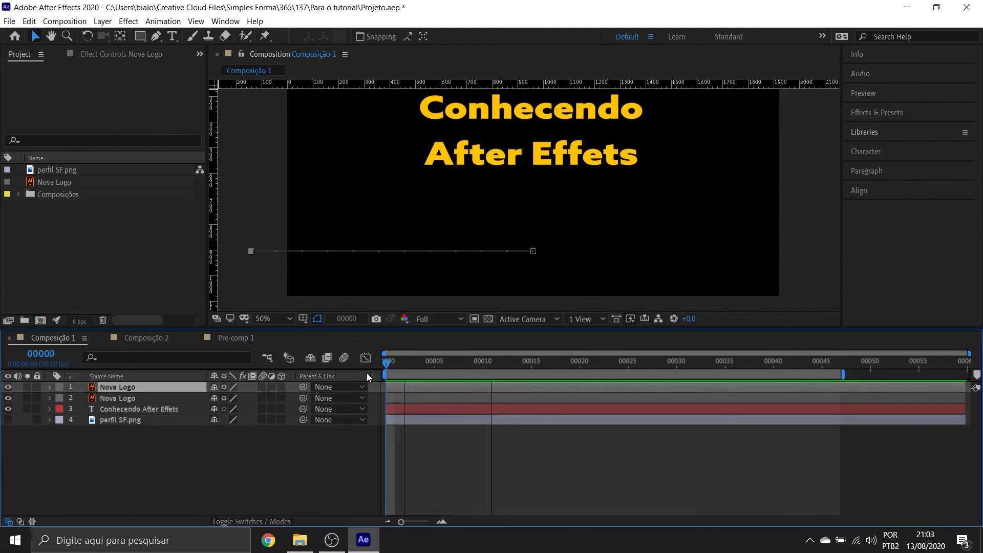
{"action": "left_click_drag", "start_coordinate": [387, 374], "coordinate": [483, 379]}
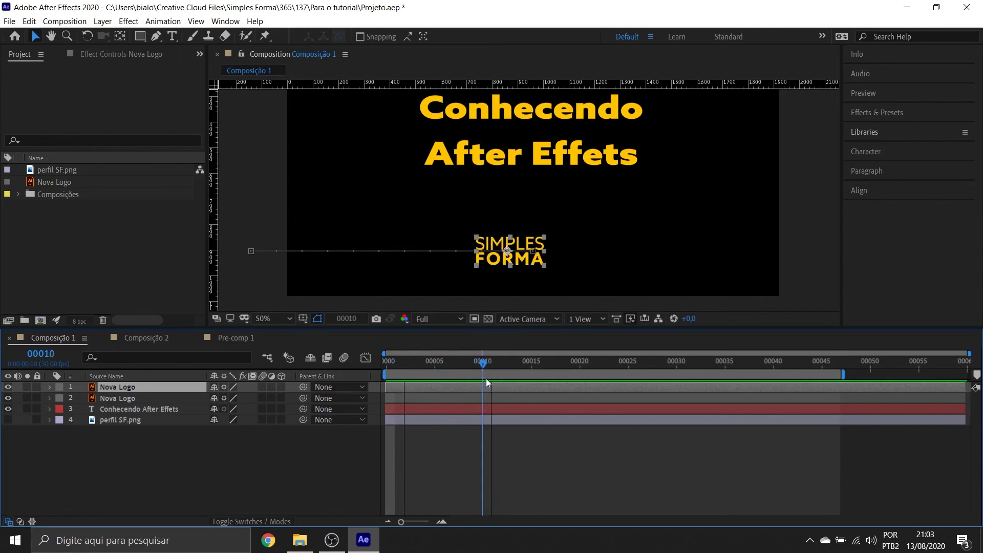
Step: Enlarge the composition viewer and shift the Conhecendo After Effets text layer to start at frame 10
{"action": "left_click_drag", "start_coordinate": [524, 166], "coordinate": [518, 199]}
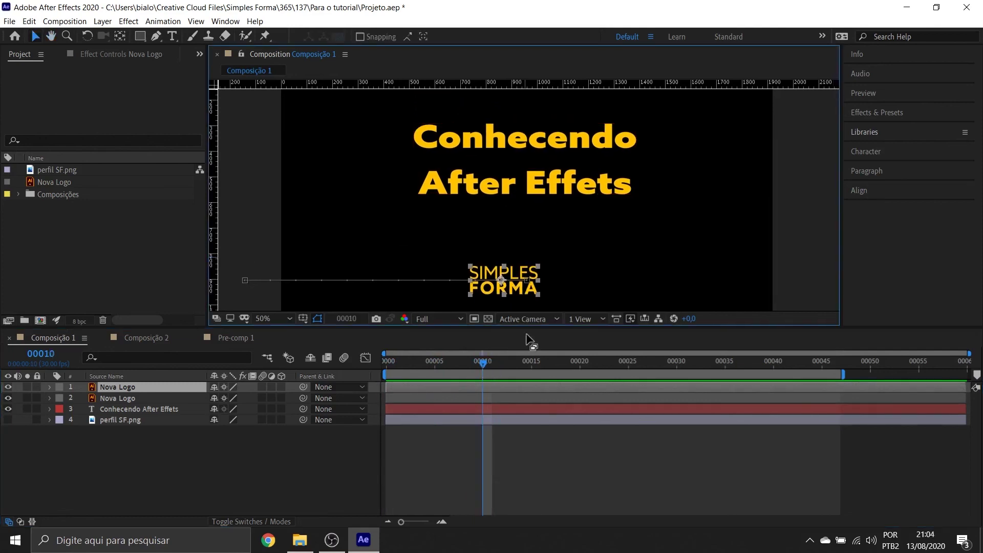
{"action": "left_click_drag", "start_coordinate": [523, 329], "coordinate": [518, 366]}
{"action": "left_click_drag", "start_coordinate": [507, 306], "coordinate": [502, 311]}
{"action": "left_click", "coordinate": [123, 447]}
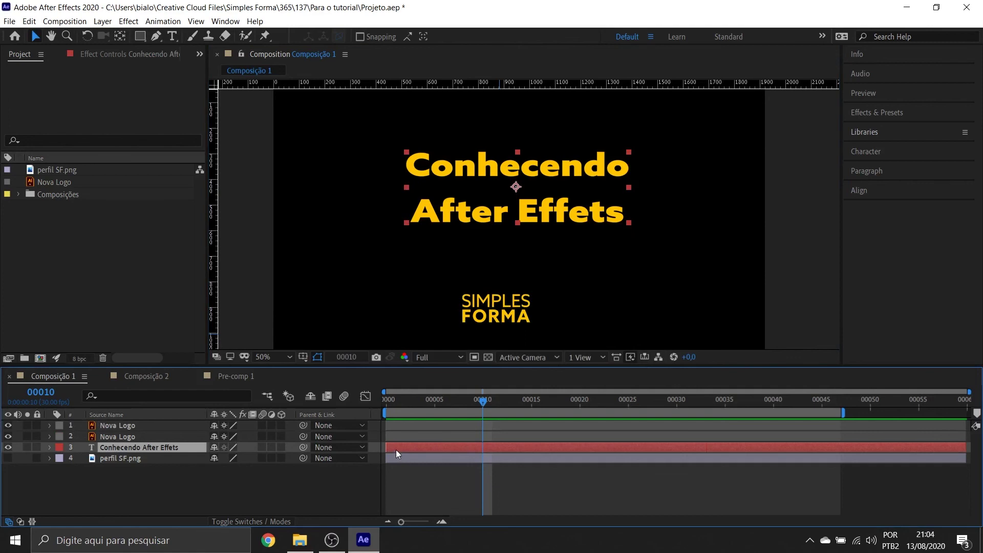
{"action": "left_click_drag", "start_coordinate": [395, 450], "coordinate": [491, 450]}
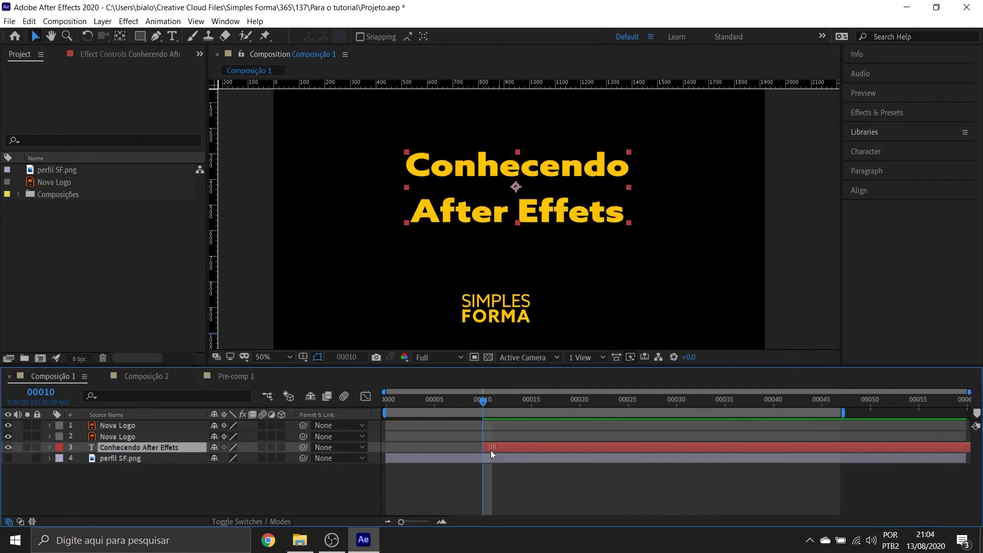
Step: Preview the composition from frame 0 with the delayed text layer, and stop playback
{"action": "left_click_drag", "start_coordinate": [483, 406], "coordinate": [335, 423]}
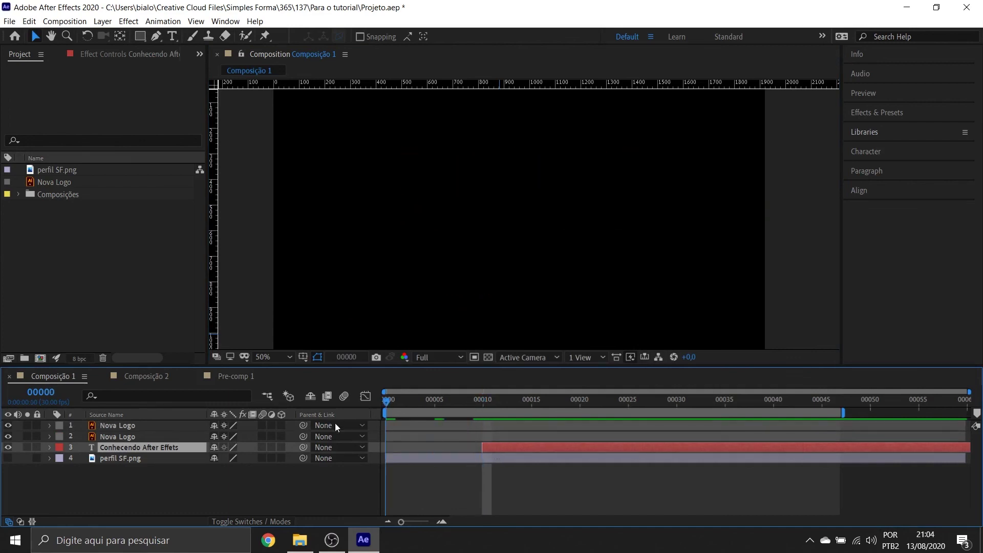
{"action": "key", "text": "space"}
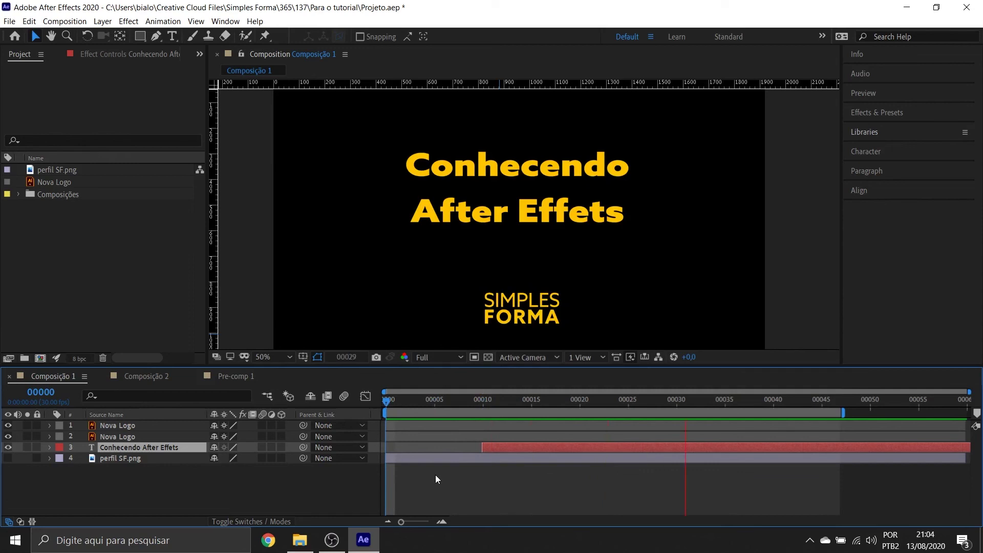
{"action": "key", "text": "space"}
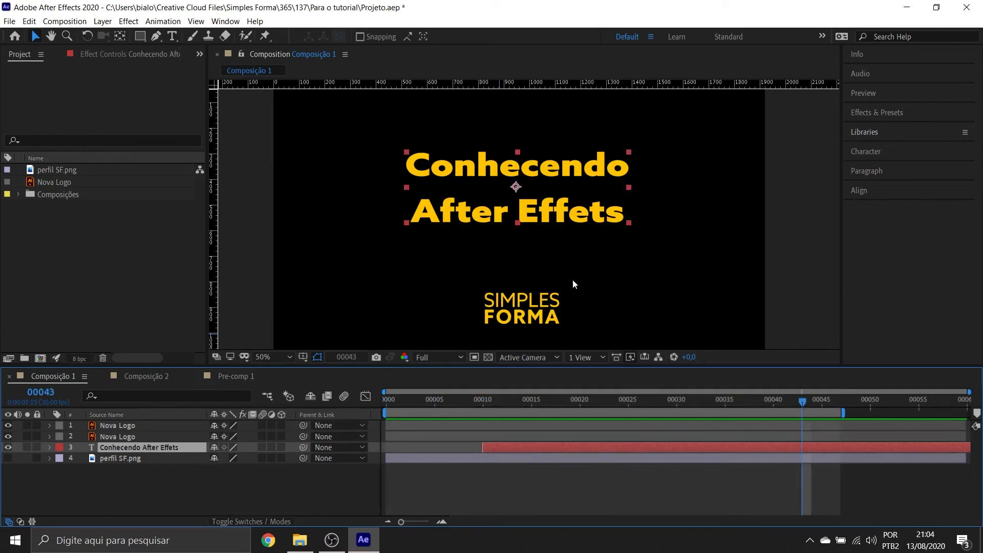
Step: Set the Conhecendo After Effets text layer's opacity to 0% with the playhead at frame 10
{"action": "left_click_drag", "start_coordinate": [802, 401], "coordinate": [493, 409]}
{"action": "left_click_drag", "start_coordinate": [579, 417], "coordinate": [483, 416]}
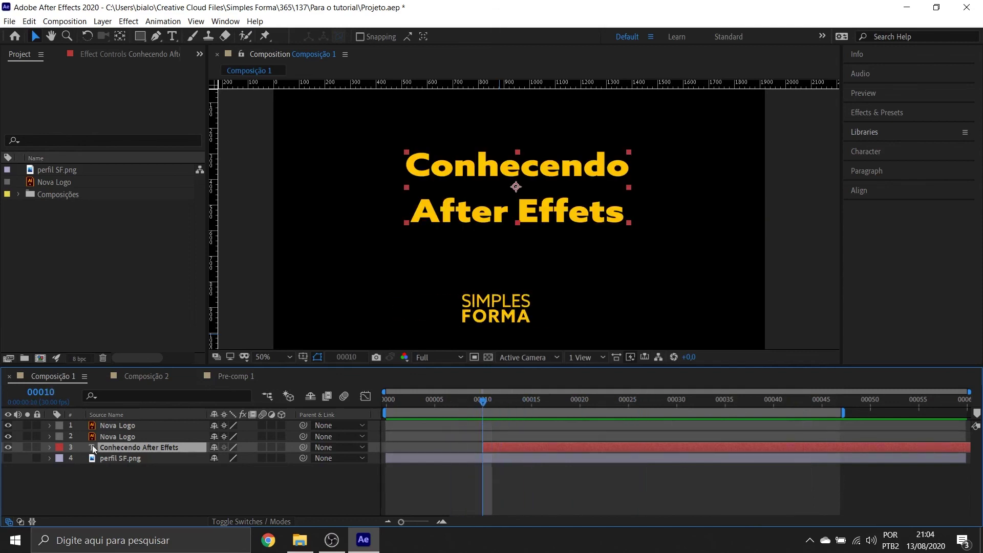
{"action": "key", "text": "t"}
{"action": "left_click", "coordinate": [215, 458]}
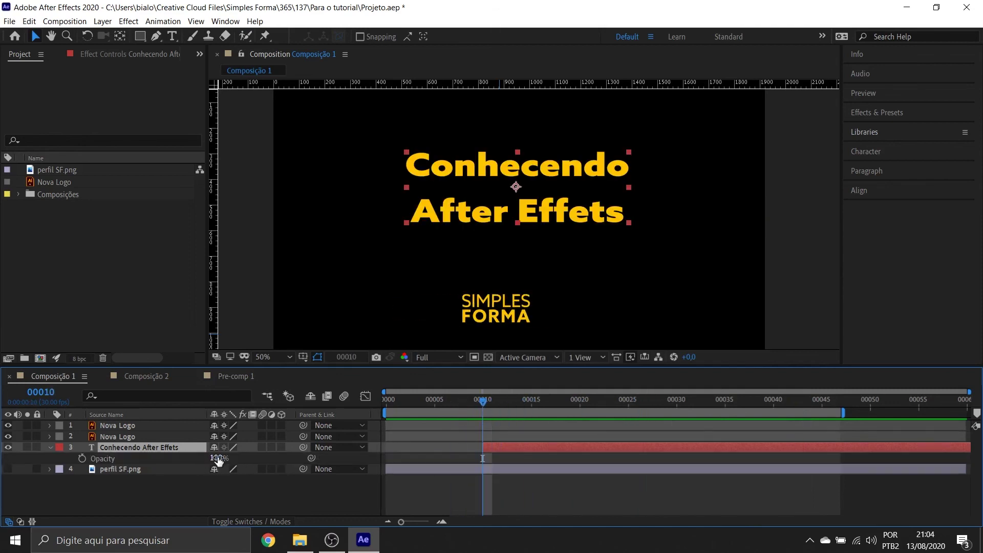
{"action": "type", "text": "0"}
{"action": "key", "text": "Return"}
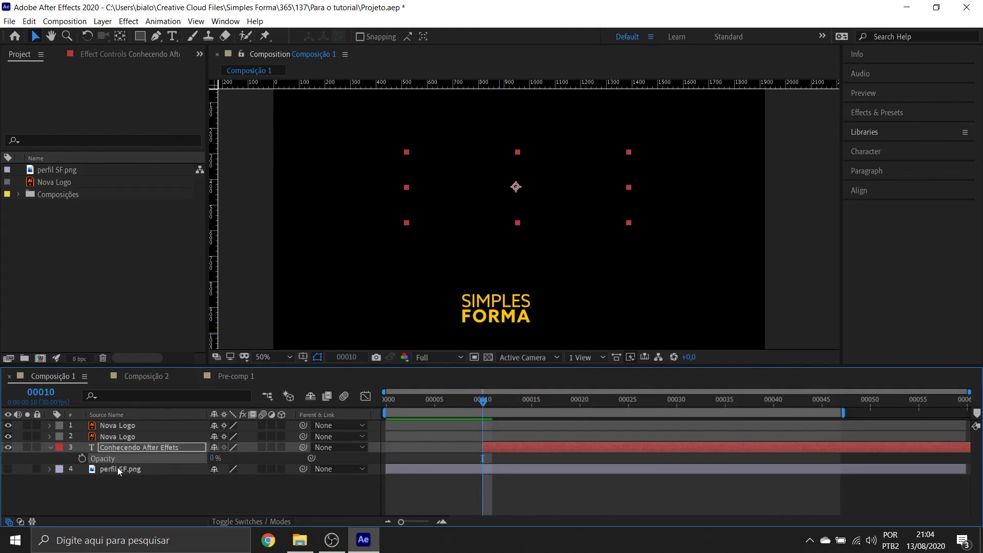
Step: Try an Opacity fade-in on the text with keyframes at frames 10 and 20, and undo the keyframes
{"action": "left_click", "coordinate": [81, 457]}
{"action": "key", "text": "shift+Page_Down"}
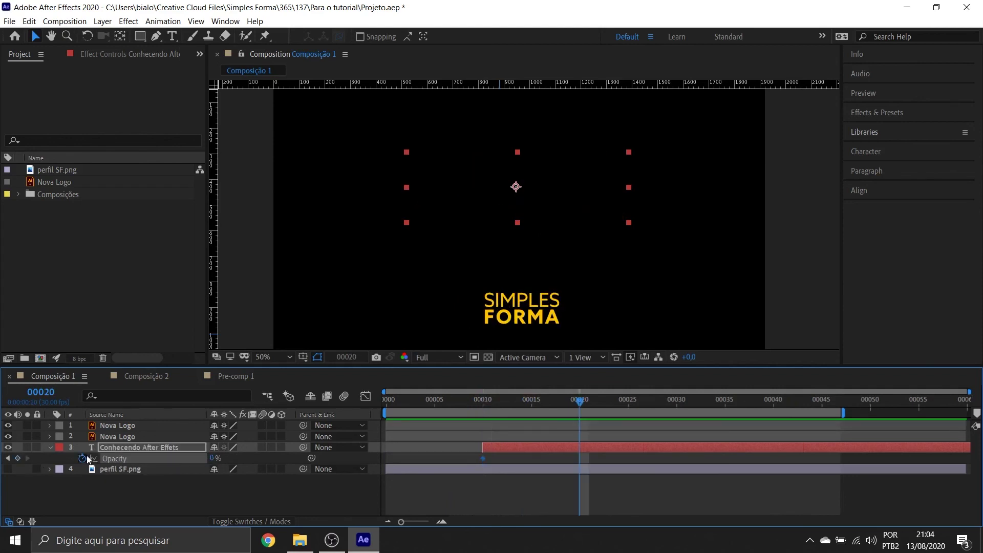
{"action": "left_click_drag", "start_coordinate": [214, 458], "coordinate": [380, 461]}
{"action": "left_click_drag", "start_coordinate": [579, 402], "coordinate": [482, 405]}
{"action": "key", "text": "ctrl+z"}
{"action": "key", "text": "ctrl+z"}
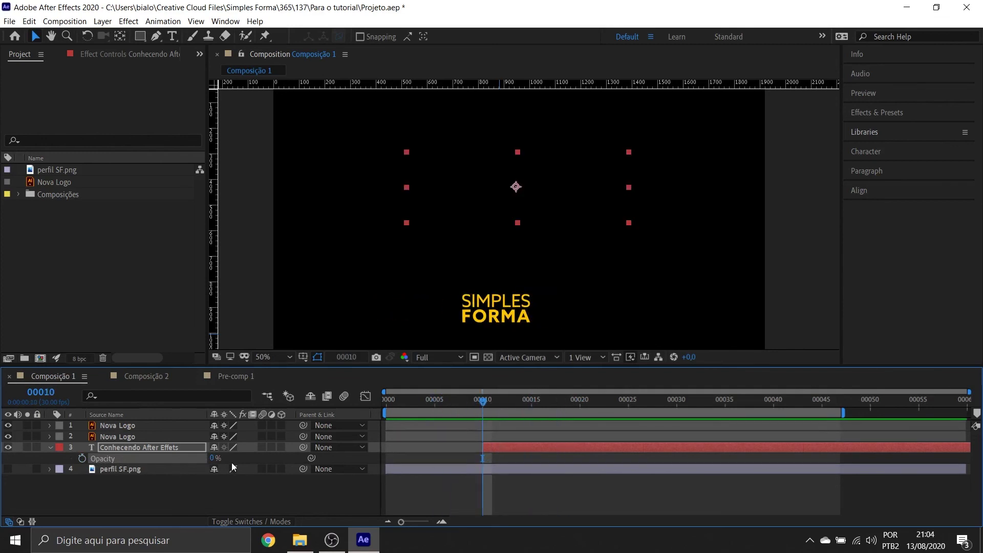
Step: Set the Conhecendo After Effets text layer's opacity to 100% and move the layer back to start at frame 0
{"action": "left_click_drag", "start_coordinate": [214, 459], "coordinate": [271, 459]}
{"action": "left_click_drag", "start_coordinate": [483, 403], "coordinate": [492, 428]}
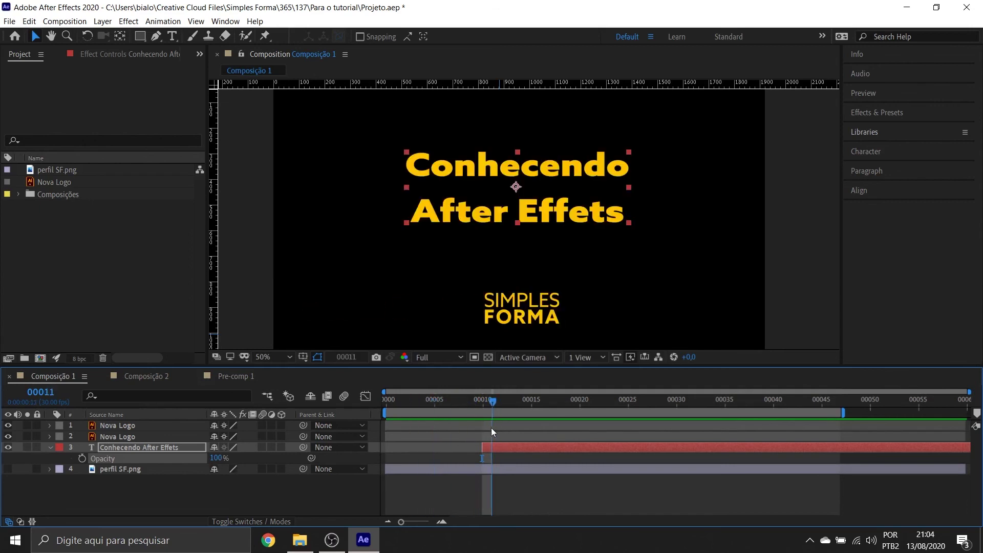
{"action": "left_click_drag", "start_coordinate": [498, 448], "coordinate": [398, 449]}
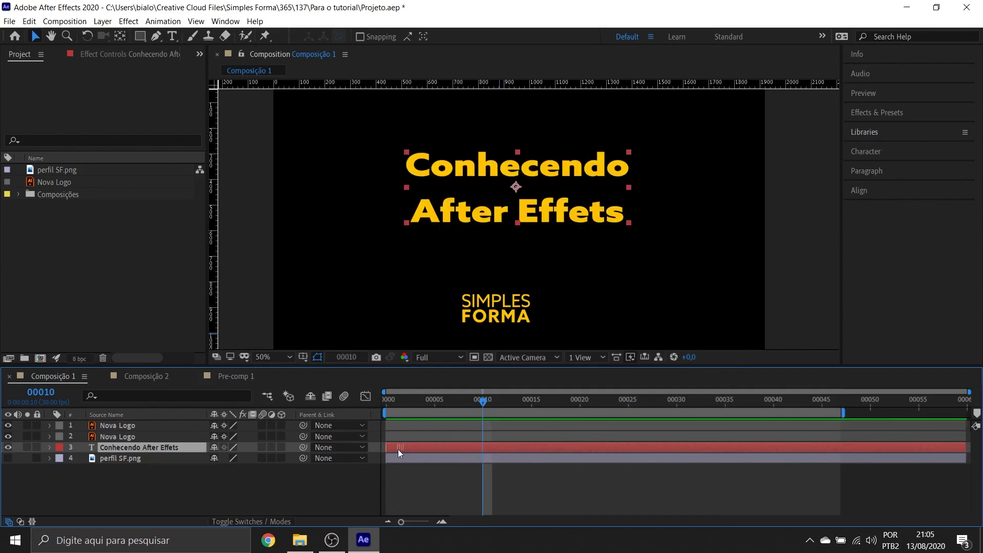
Step: Try moving the text layer's start to frame 10, undo it, and trim the layer's start at frame 10 instead
{"action": "key", "text": "bracketleft"}
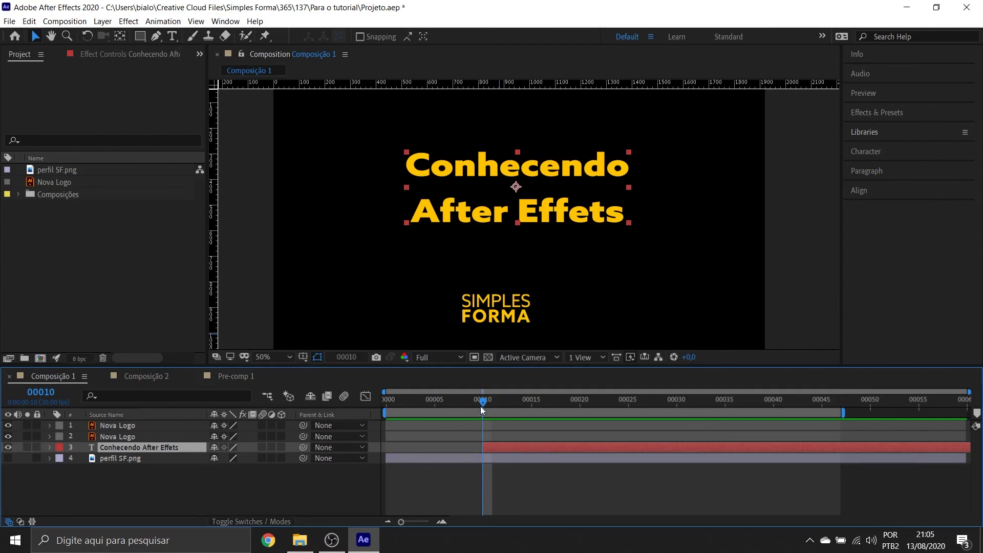
{"action": "key", "text": "ctrl+z"}
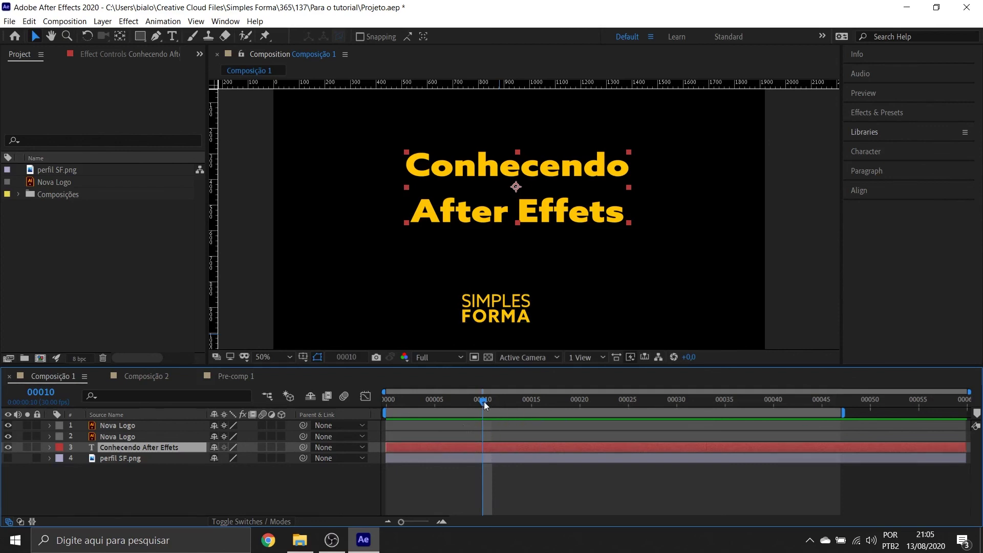
{"action": "key", "text": "bracketleft"}
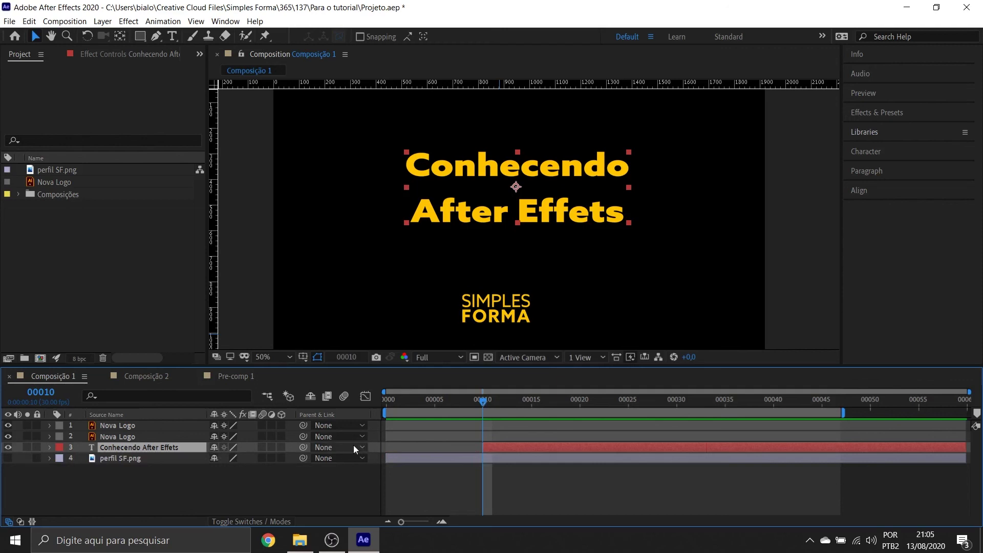
Step: Preview the trimmed text layer, set the playhead to frame 30, and shorten the layer's end to that frame
{"action": "mouse_move", "coordinate": [483, 402]}
{"action": "left_mouse_down"}
{"action": "mouse_move", "coordinate": [392, 425]}
{"action": "mouse_move", "coordinate": [493, 431]}
{"action": "mouse_move", "coordinate": [383, 433]}
{"action": "mouse_move", "coordinate": [485, 418]}
{"action": "left_mouse_up"}
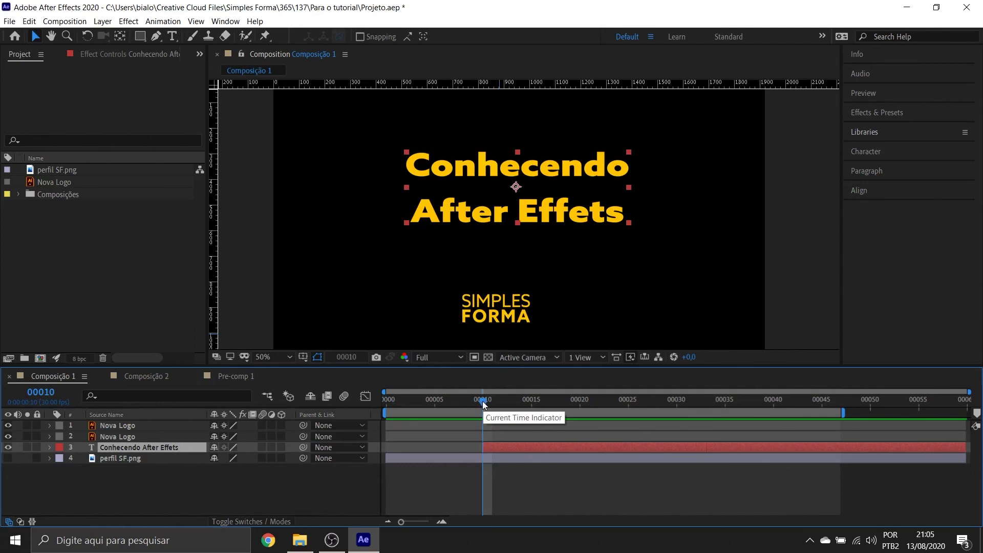
{"action": "key", "text": "space"}
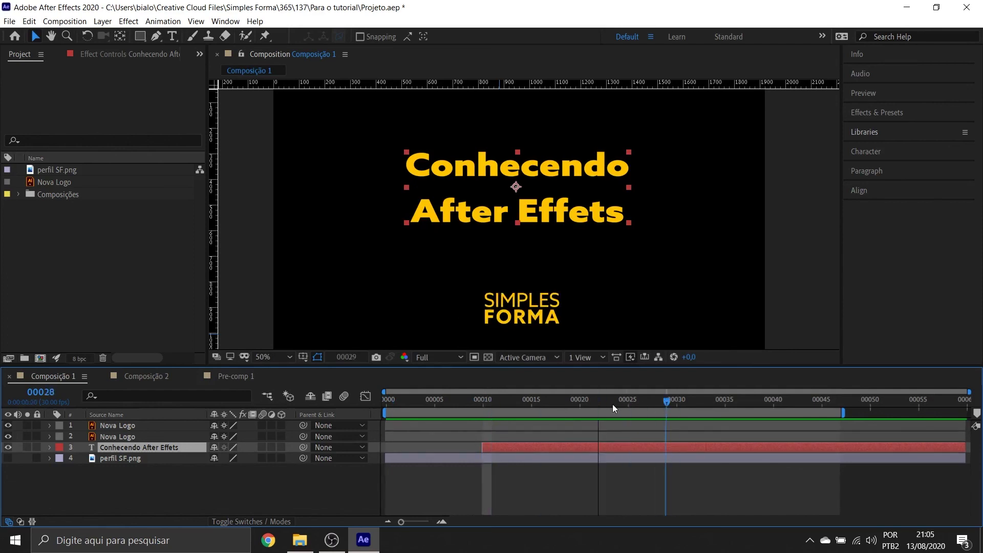
{"action": "left_click", "coordinate": [676, 401]}
{"action": "mouse_move", "coordinate": [680, 406]}
{"action": "left_mouse_down"}
{"action": "mouse_move", "coordinate": [957, 405]}
{"action": "mouse_move", "coordinate": [704, 422]}
{"action": "mouse_move", "coordinate": [737, 410]}
{"action": "mouse_move", "coordinate": [679, 402]}
{"action": "left_mouse_up"}
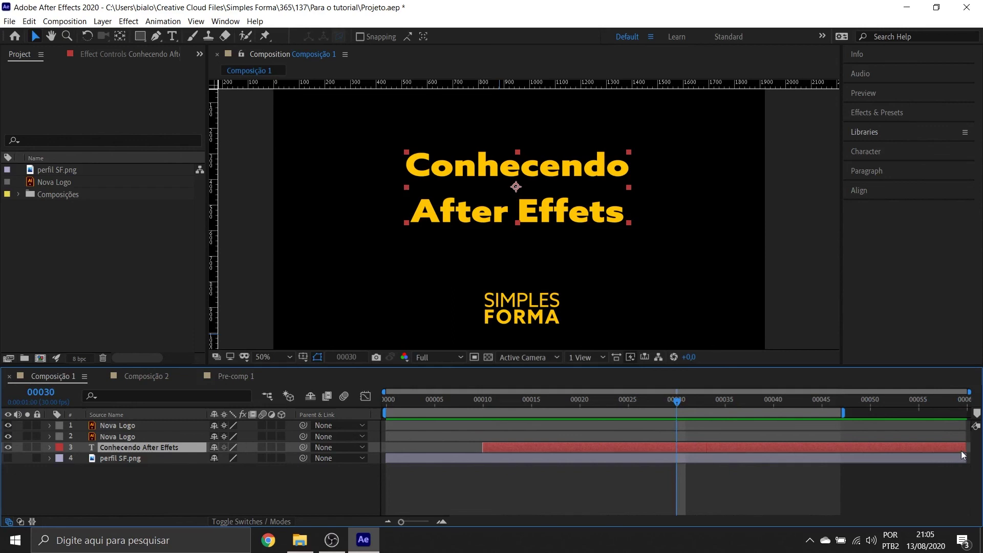
{"action": "left_click_drag", "start_coordinate": [962, 455], "coordinate": [672, 462]}
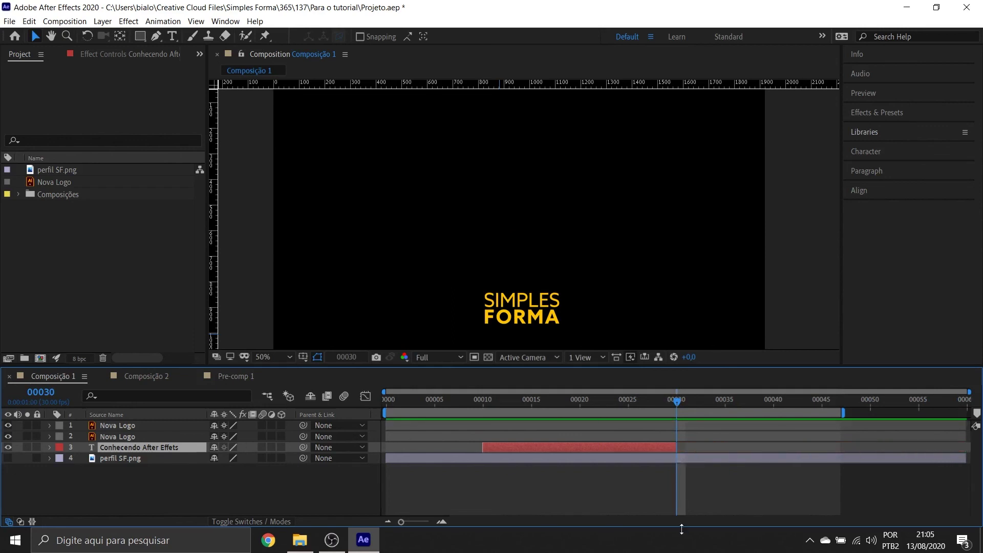
Step: Try trimming the text layer's end at the playhead on frame 30, and undo the trim
{"action": "mouse_move", "coordinate": [666, 404]}
{"action": "left_mouse_down"}
{"action": "mouse_move", "coordinate": [591, 413]}
{"action": "mouse_move", "coordinate": [679, 413]}
{"action": "left_mouse_up"}
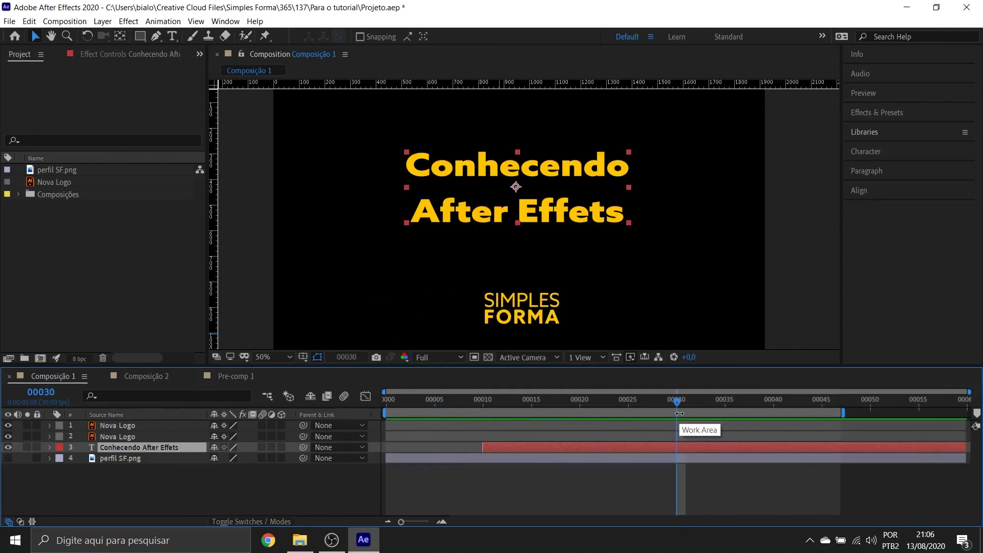
{"action": "key", "text": "alt+bracketright"}
{"action": "mouse_move", "coordinate": [678, 401]}
{"action": "left_mouse_down"}
{"action": "mouse_move", "coordinate": [729, 401]}
{"action": "mouse_move", "coordinate": [674, 417]}
{"action": "left_mouse_up"}
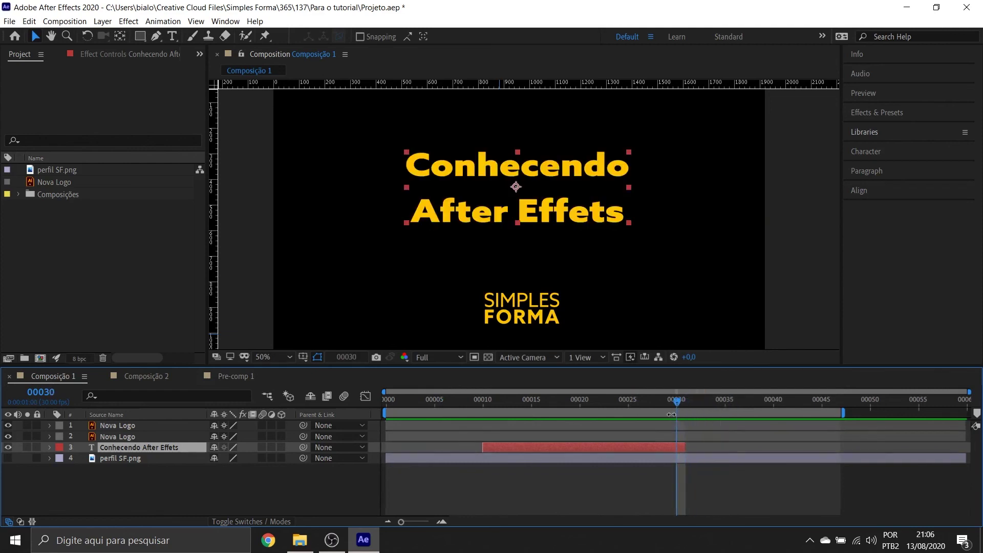
{"action": "key", "text": "ctrl+z"}
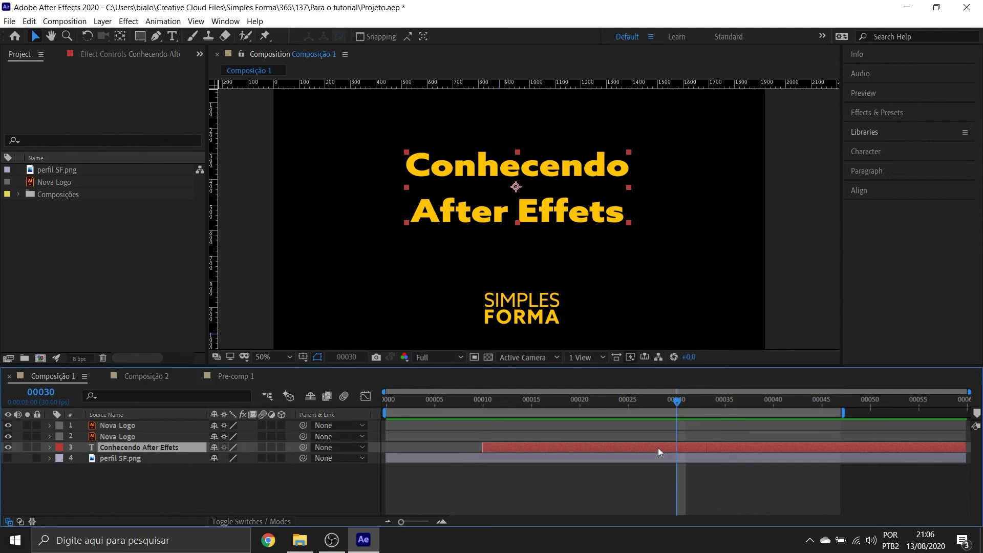
Step: Shift the whole text layer back and forth so its end, and alternately its start, aligns with frame 30
{"action": "key", "text": "]"}
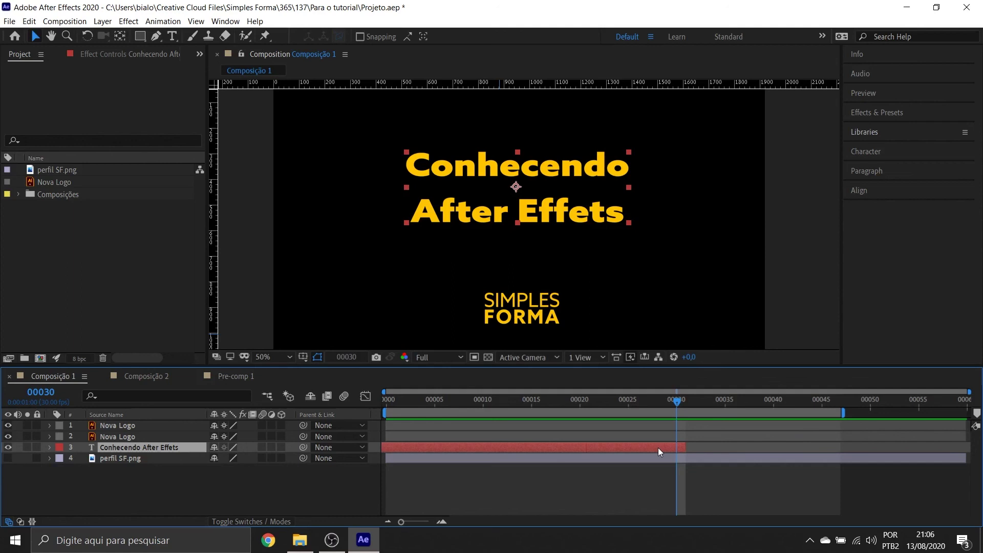
{"action": "key", "text": "["}
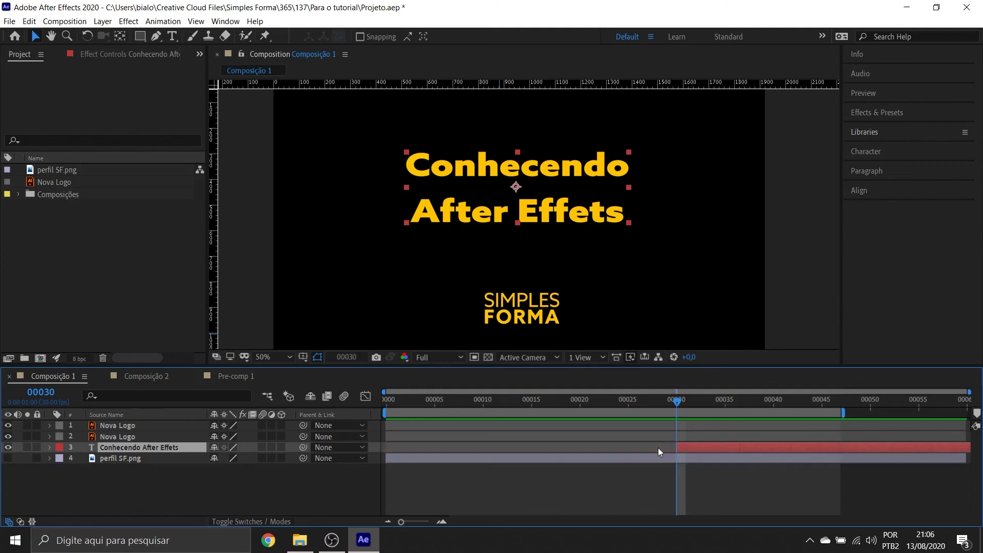
{"action": "key", "text": "]"}
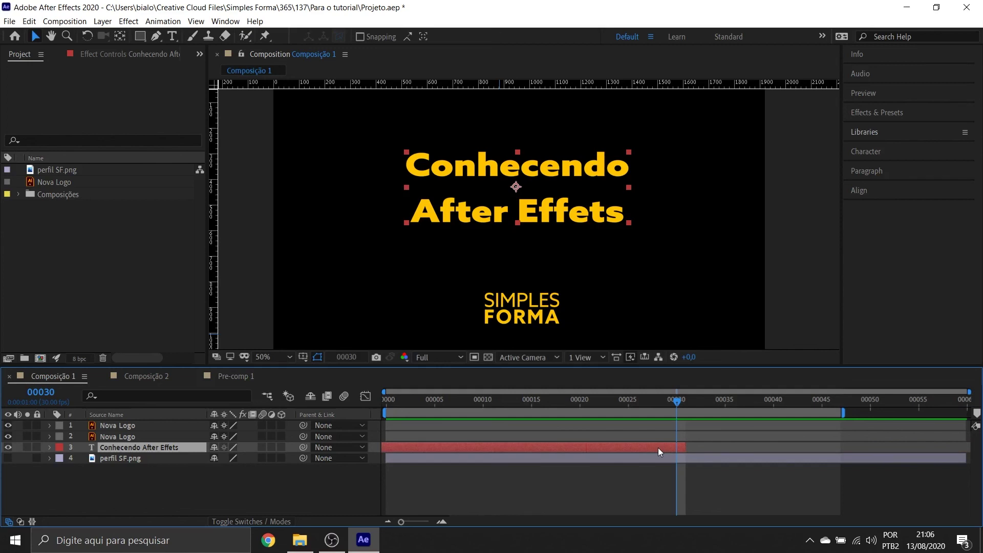
{"action": "key", "text": "["}
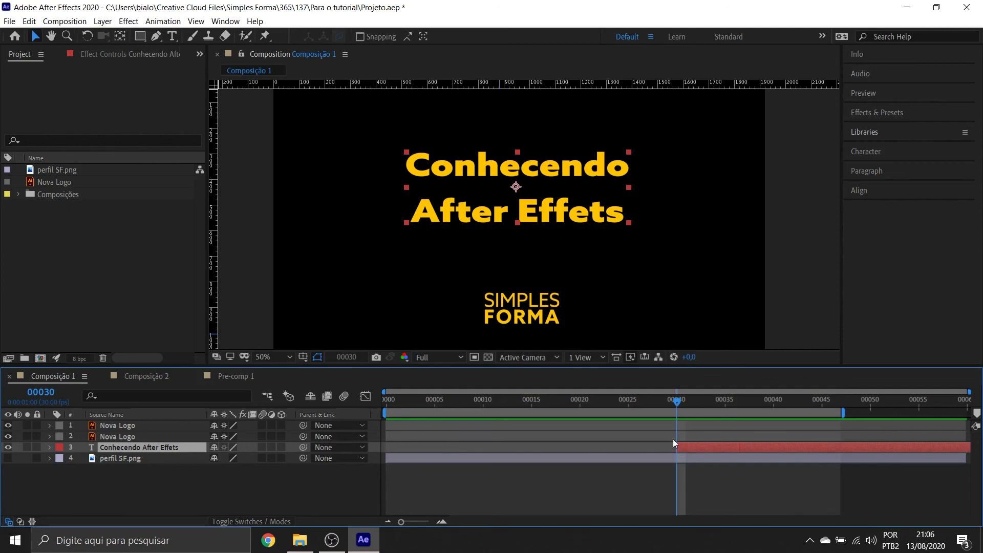
Step: Trim the text layer's end at frame 45 and try adjusting its end edge
{"action": "left_click_drag", "start_coordinate": [678, 404], "coordinate": [821, 406]}
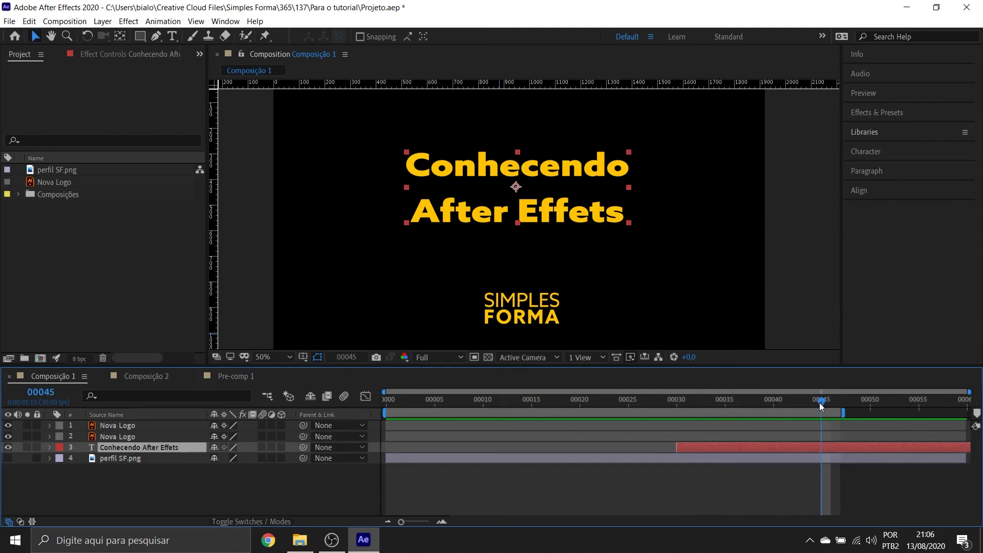
{"action": "key", "text": "alt+bracketright"}
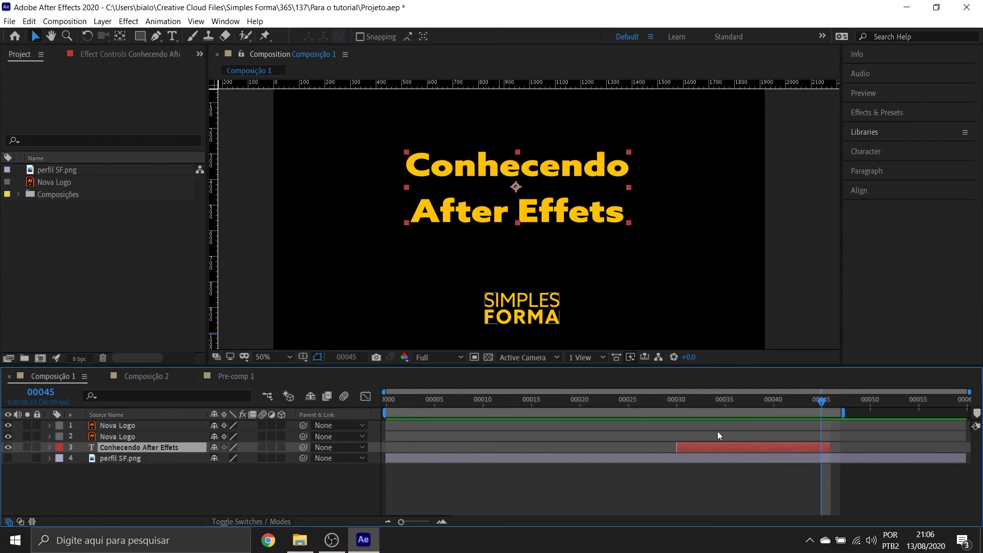
{"action": "left_click_drag", "start_coordinate": [823, 402], "coordinate": [774, 414]}
{"action": "mouse_move", "coordinate": [828, 446]}
{"action": "left_mouse_down"}
{"action": "mouse_move", "coordinate": [930, 447]}
{"action": "mouse_move", "coordinate": [802, 447]}
{"action": "mouse_move", "coordinate": [959, 448]}
{"action": "mouse_move", "coordinate": [732, 448]}
{"action": "mouse_move", "coordinate": [819, 448]}
{"action": "left_mouse_up"}
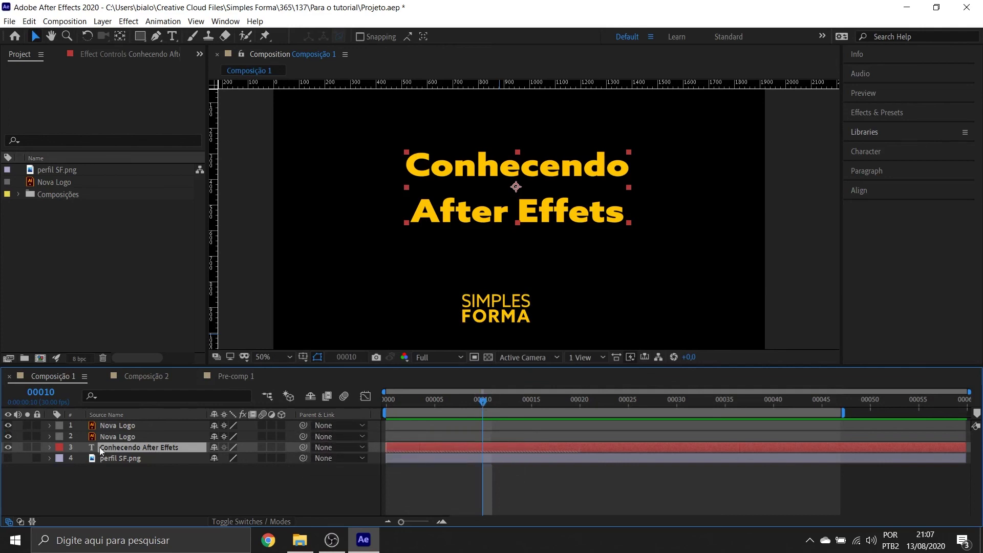
Step: Hide the first Nova Logo layer, parent the text layer to the second Nova Logo layer, and scrub through to frame 16
{"action": "left_click", "coordinate": [8, 426]}
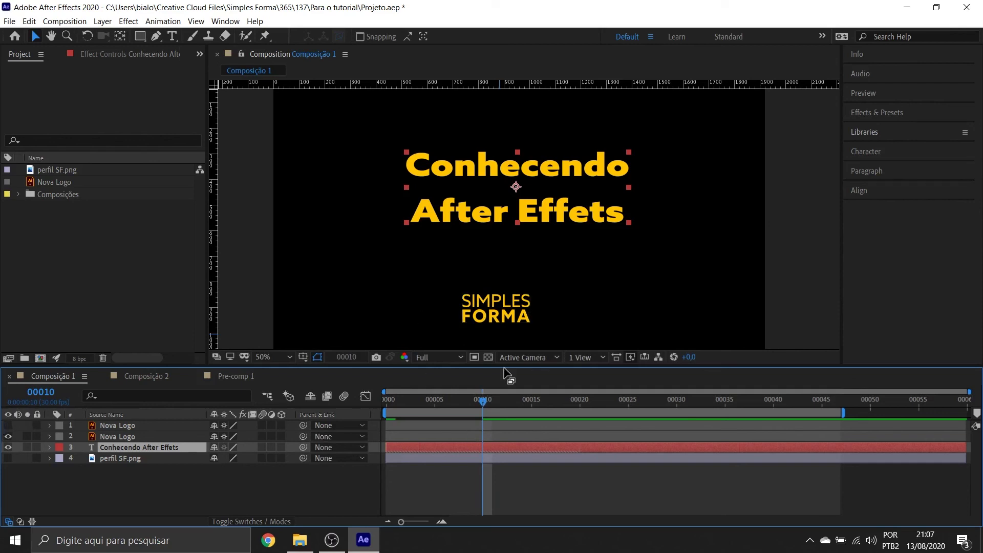
{"action": "mouse_move", "coordinate": [490, 401]}
{"action": "left_mouse_down"}
{"action": "mouse_move", "coordinate": [339, 411]}
{"action": "mouse_move", "coordinate": [569, 408]}
{"action": "mouse_move", "coordinate": [352, 406]}
{"action": "mouse_move", "coordinate": [503, 405]}
{"action": "left_mouse_up"}
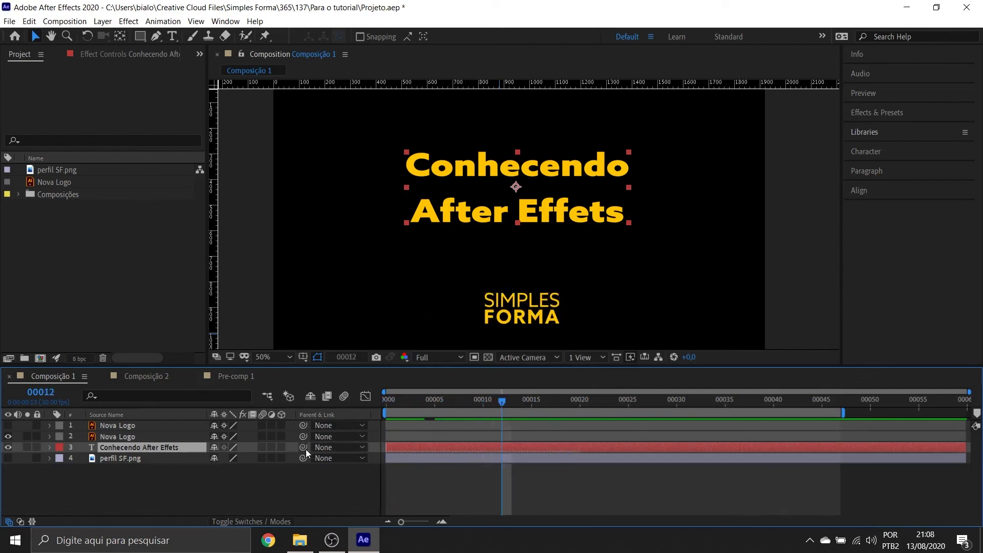
{"action": "left_click_drag", "start_coordinate": [300, 447], "coordinate": [131, 437]}
{"action": "left_click_drag", "start_coordinate": [492, 407], "coordinate": [521, 419]}
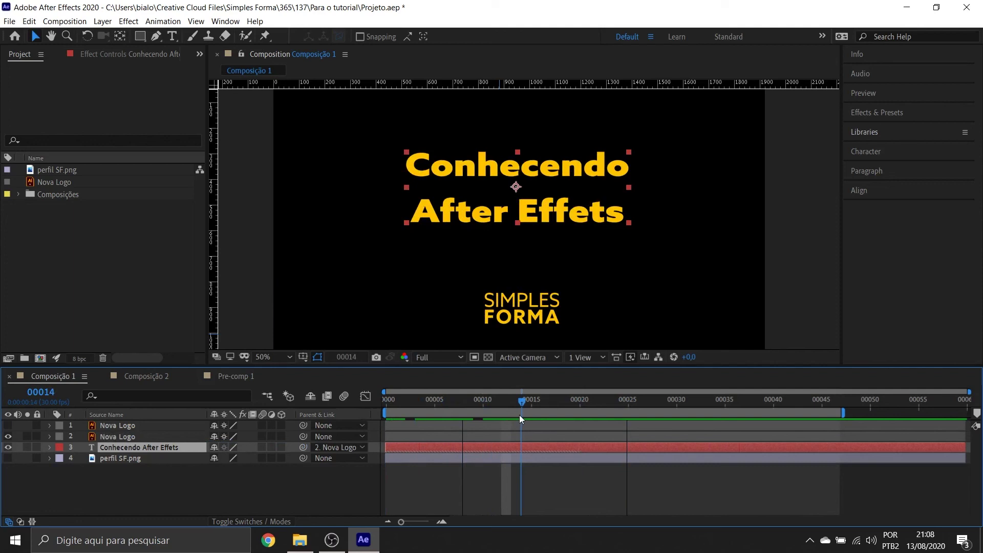
{"action": "left_click_drag", "start_coordinate": [520, 415], "coordinate": [540, 404]}
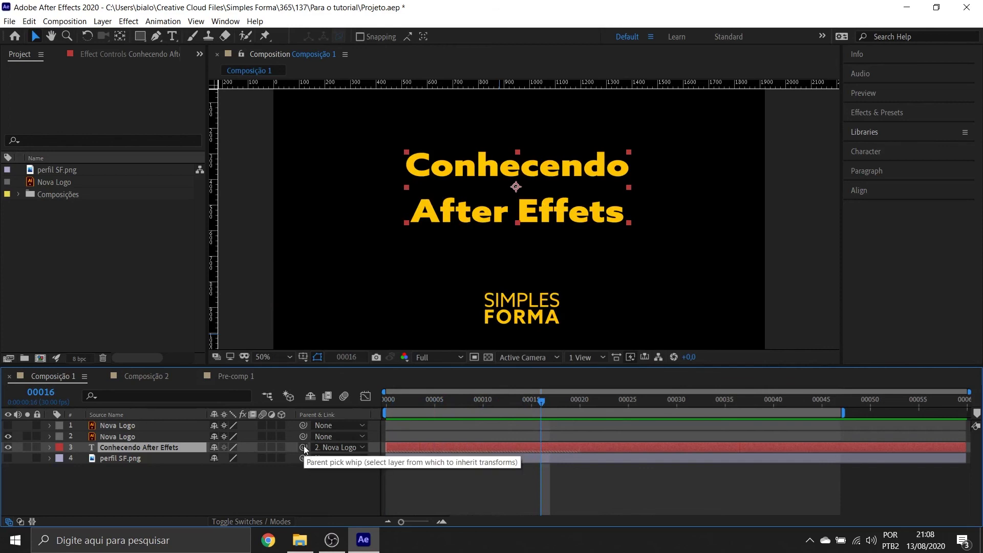
Step: Clear the text layer's parent and link it again to the second Nova Logo layer with the pick whip
{"action": "left_click_drag", "start_coordinate": [302, 447], "coordinate": [125, 438]}
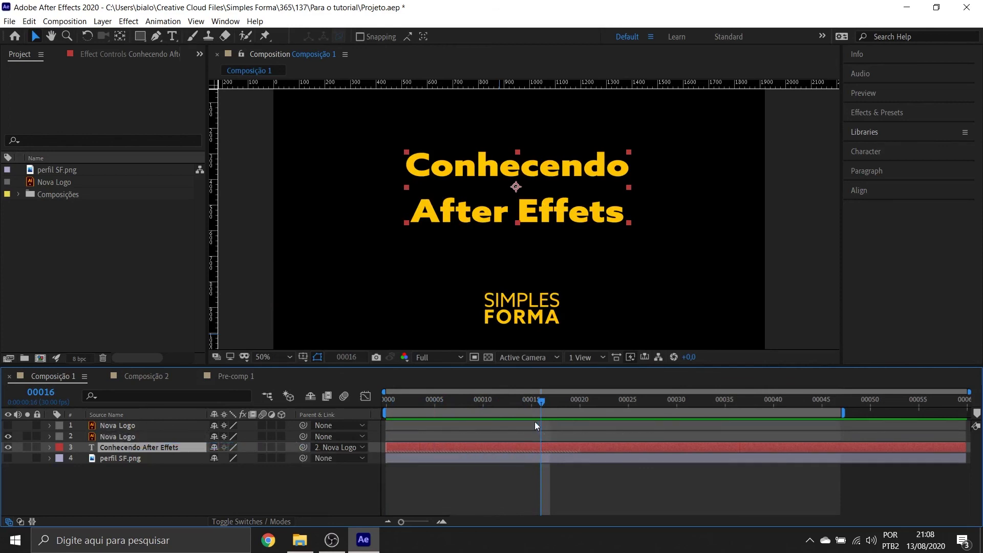
{"action": "left_click", "coordinate": [361, 450]}
{"action": "left_click", "coordinate": [339, 451]}
{"action": "left_click", "coordinate": [342, 449]}
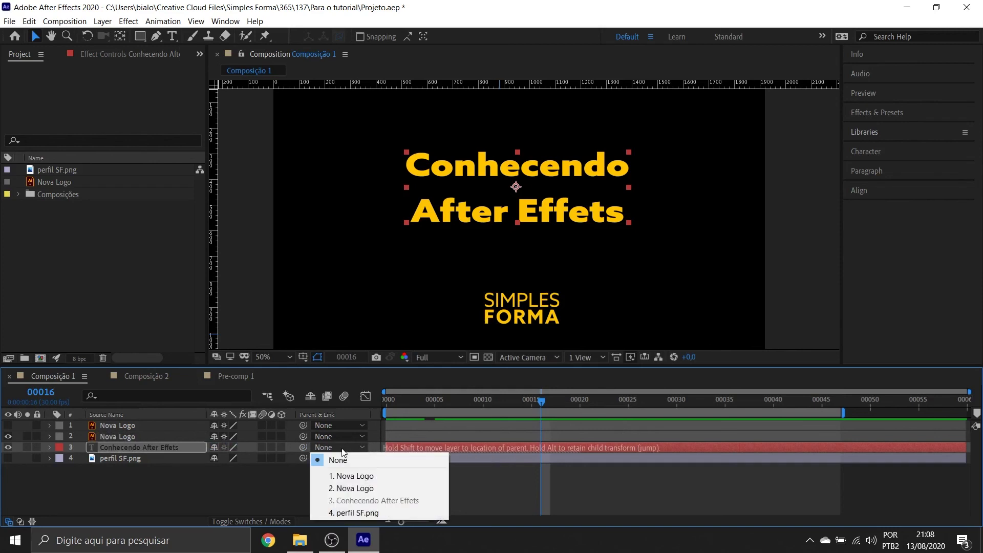
{"action": "left_click_drag", "start_coordinate": [302, 447], "coordinate": [170, 441]}
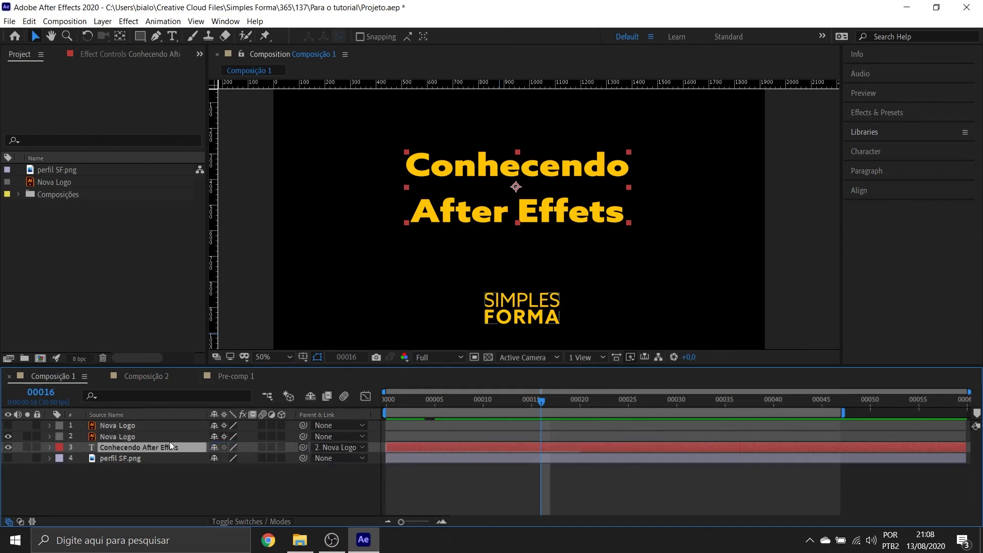
Step: Reset the text layer's parent to None, choose 2. Nova Logo as its parent, and scrub to frame 19
{"action": "left_click", "coordinate": [335, 446]}
{"action": "left_click", "coordinate": [339, 460]}
{"action": "left_click", "coordinate": [341, 445]}
{"action": "left_click", "coordinate": [339, 447]}
{"action": "left_click", "coordinate": [339, 447]}
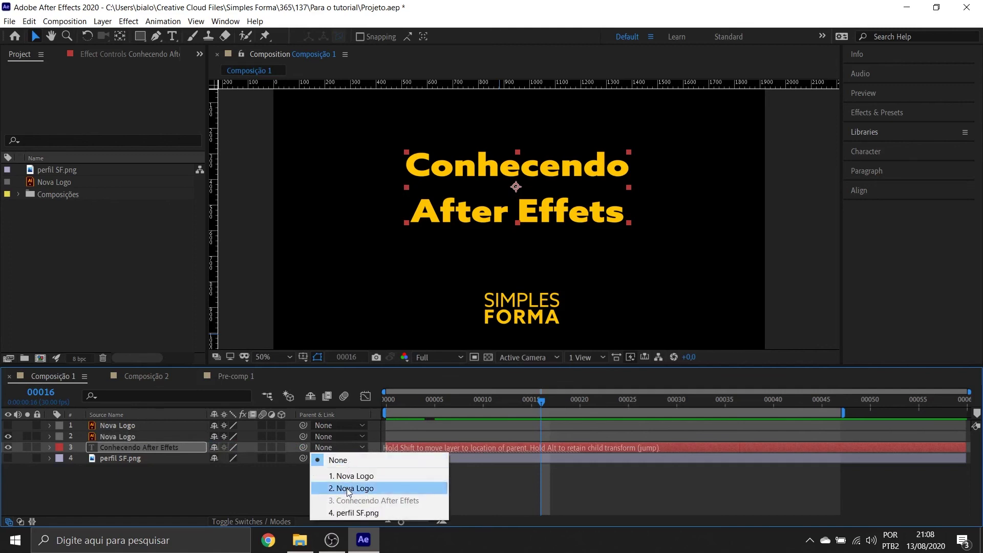
{"action": "left_click", "coordinate": [348, 490]}
{"action": "left_click_drag", "start_coordinate": [541, 404], "coordinate": [573, 419]}
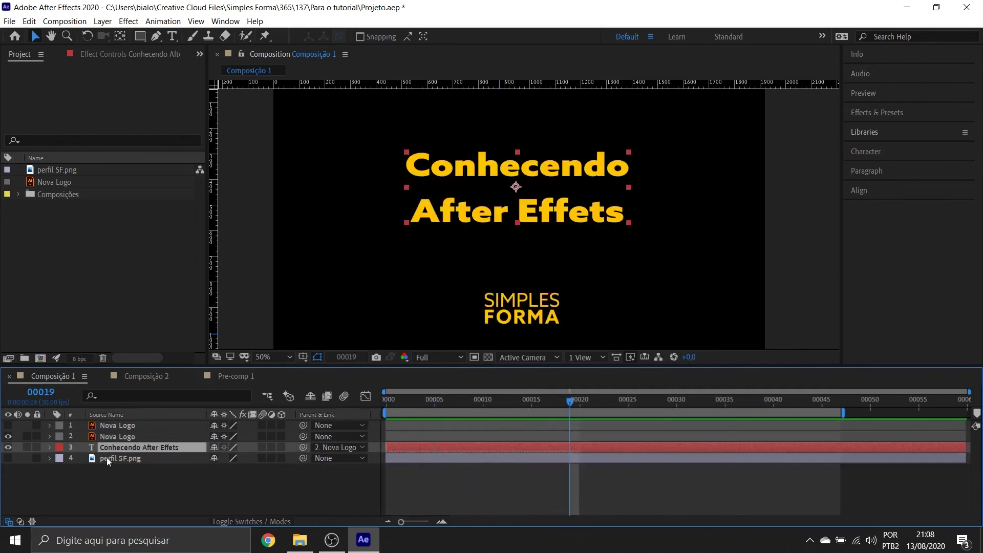
Step: Parent the Conhecendo After Effets and perfil SF.png layers together to 2. Nova Logo, and deselect them
{"action": "left_click", "coordinate": [130, 457], "text": "ctrl"}
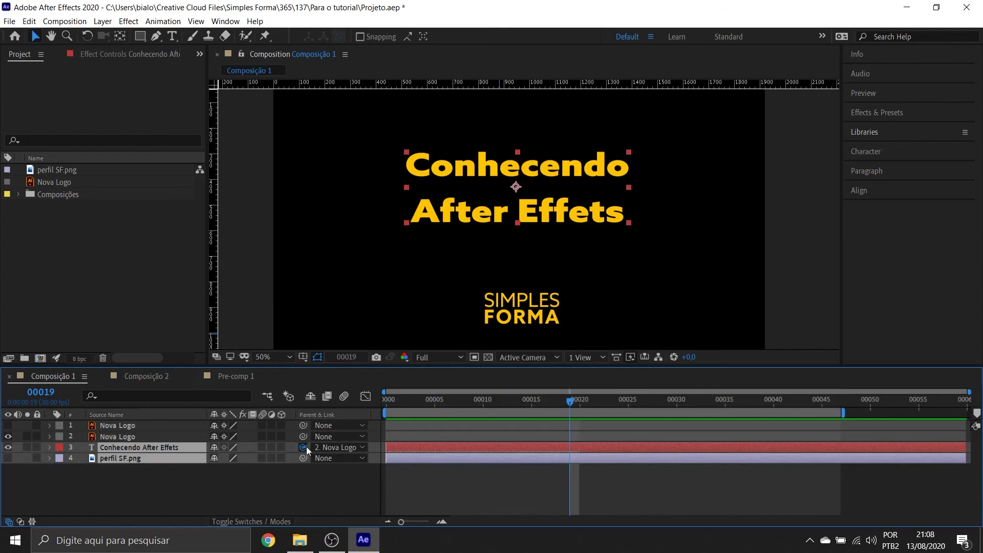
{"action": "left_click", "coordinate": [360, 448]}
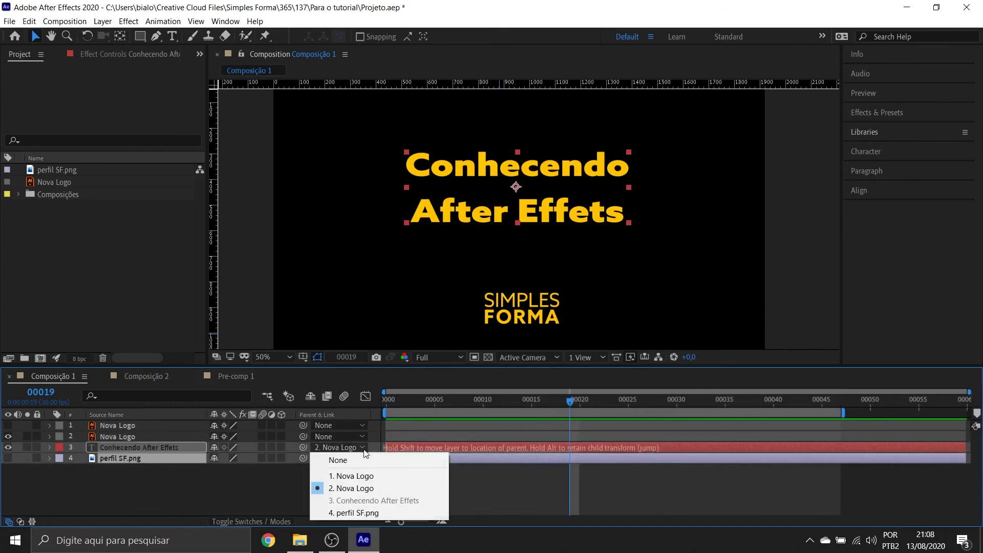
{"action": "left_click", "coordinate": [341, 487]}
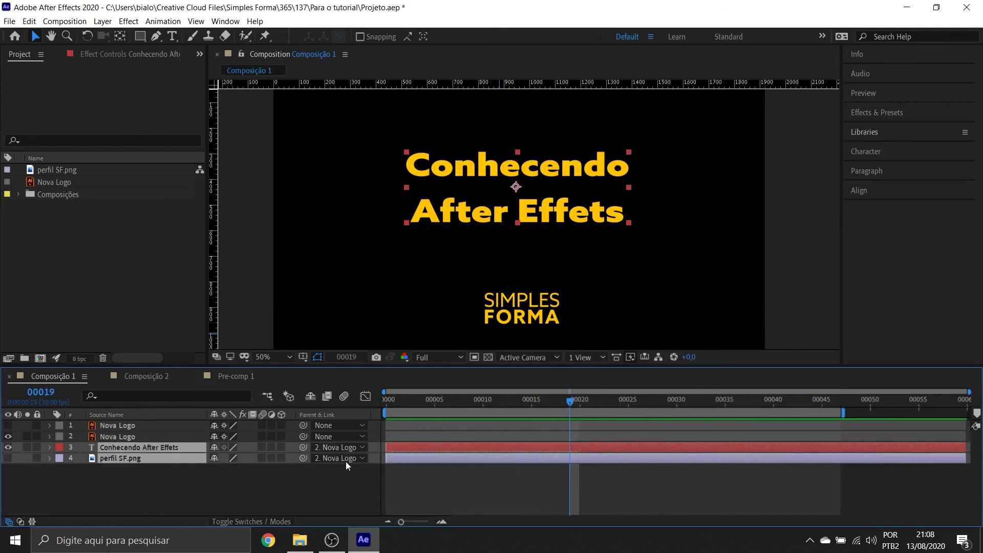
{"action": "left_click", "coordinate": [355, 448]}
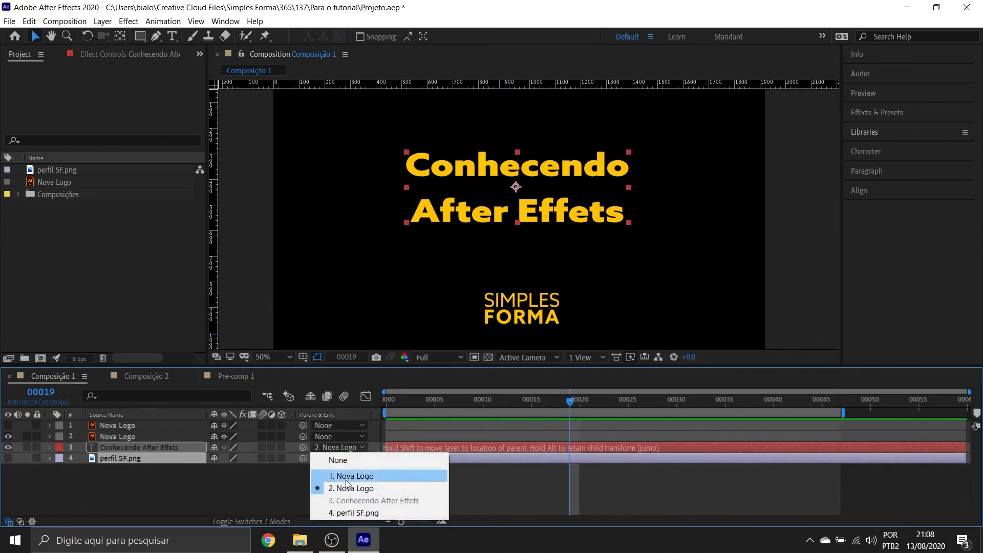
{"action": "left_click", "coordinate": [299, 481]}
Step: Set the Conhecendo After Effets layer's parent to None and show its effect controls
{"action": "left_click", "coordinate": [339, 447]}
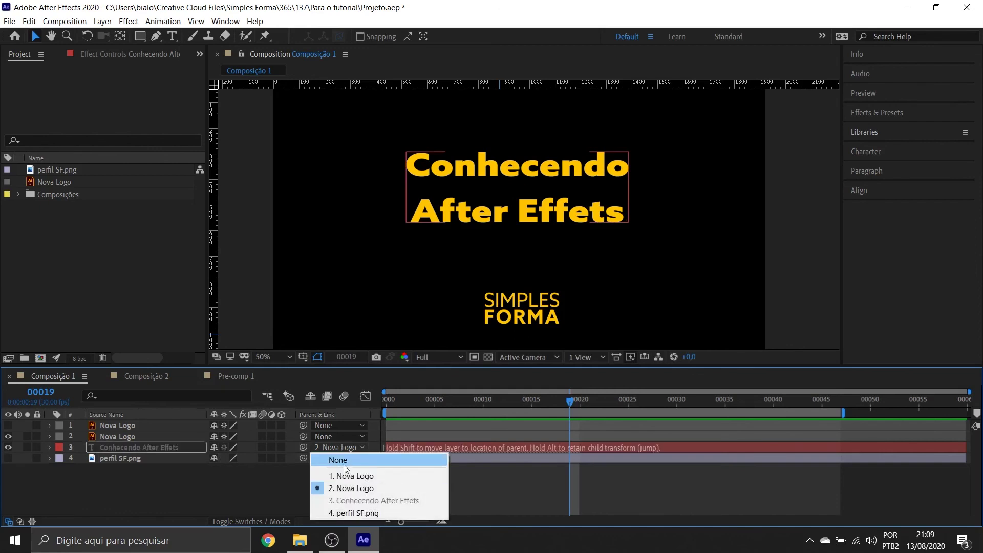
{"action": "mouse_move", "coordinate": [303, 446]}
{"action": "left_mouse_down"}
{"action": "mouse_move", "coordinate": [156, 448]}
{"action": "mouse_move", "coordinate": [302, 450]}
{"action": "left_mouse_up"}
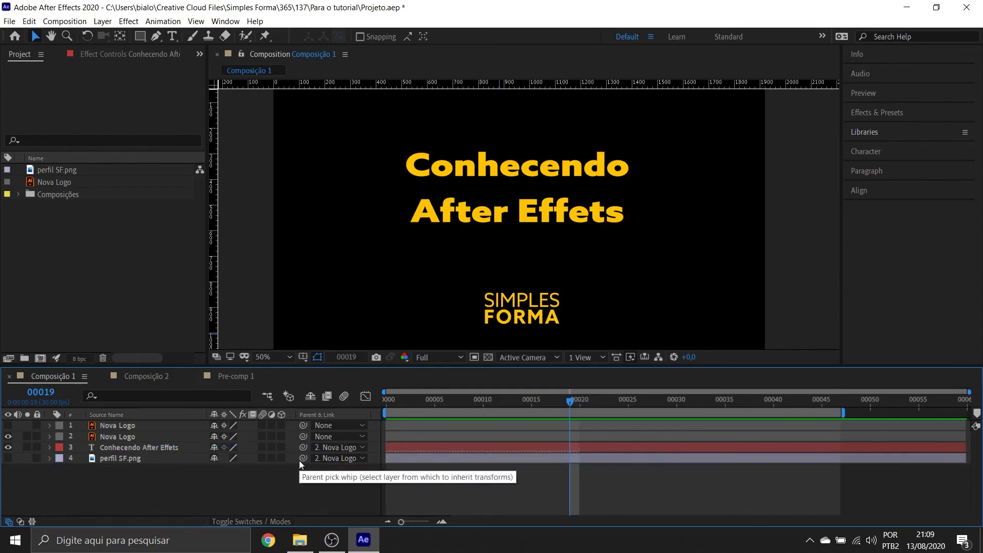
{"action": "left_click", "coordinate": [336, 448]}
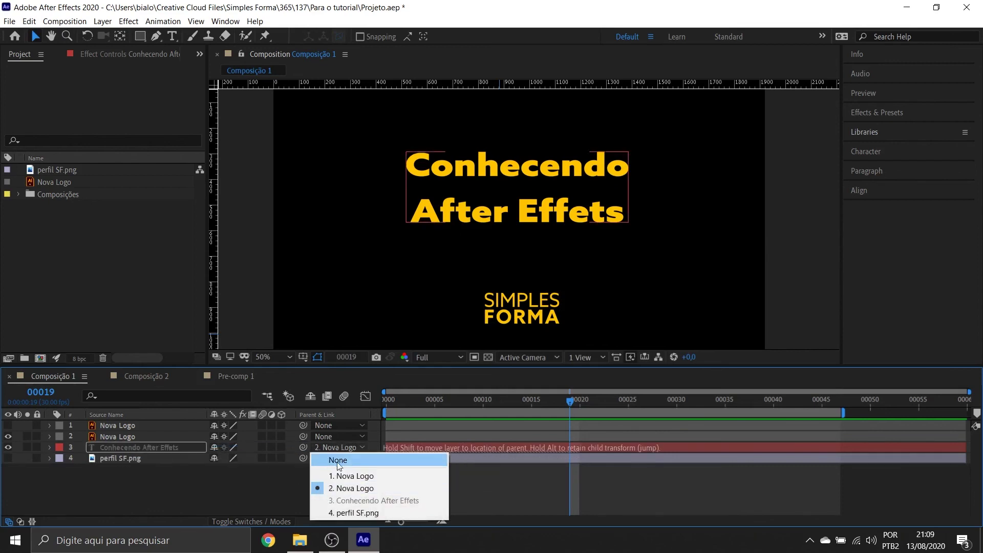
{"action": "left_click", "coordinate": [334, 460]}
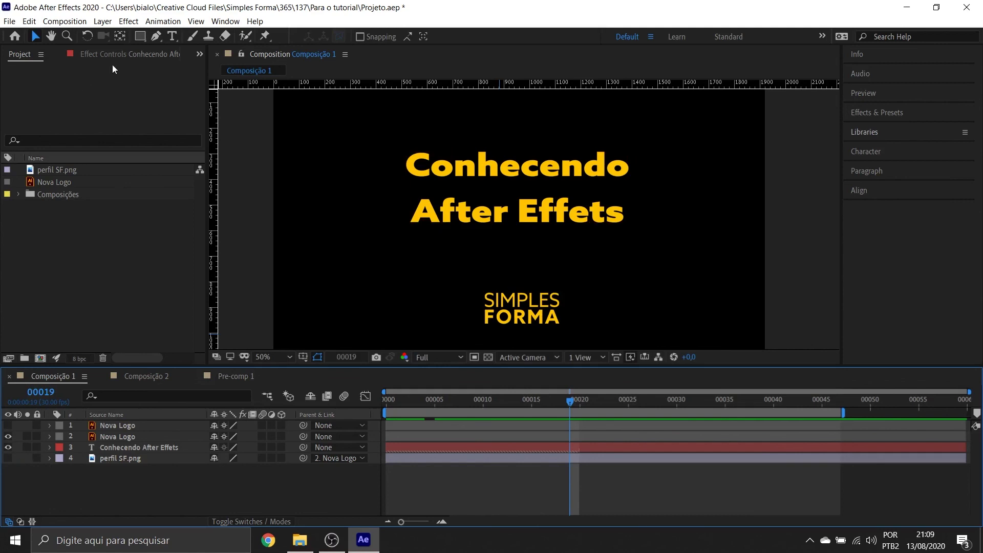
{"action": "left_click", "coordinate": [125, 55]}
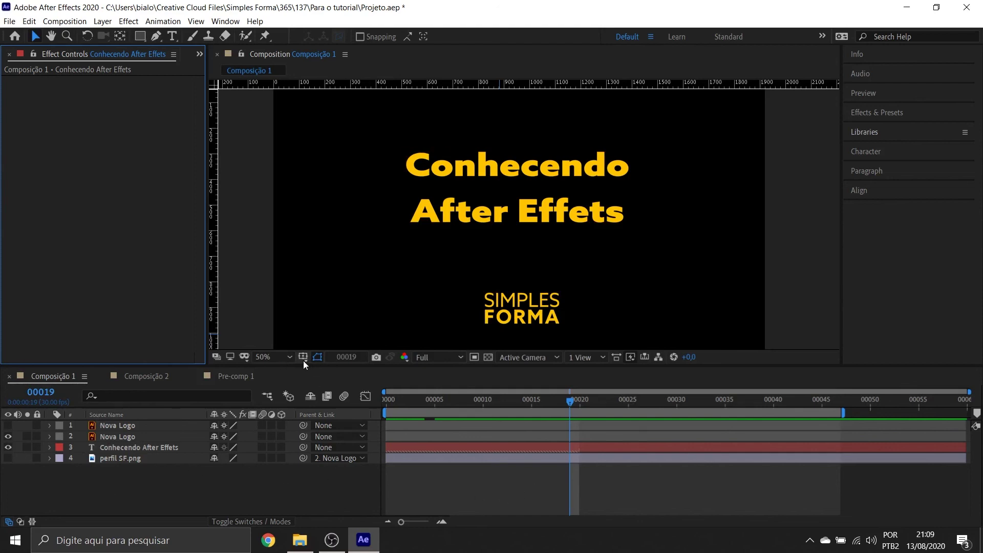
Step: Show the Transfer Controls columns for the Composição 1 layers and hide the Layer Switches columns
{"action": "left_click", "coordinate": [20, 520]}
{"action": "left_click", "coordinate": [20, 519]}
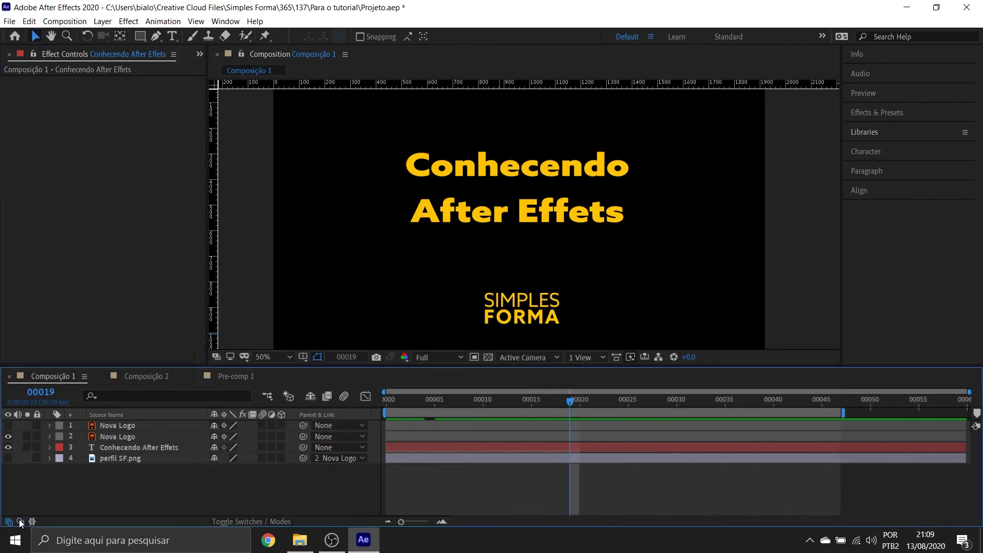
{"action": "left_click", "coordinate": [8, 522]}
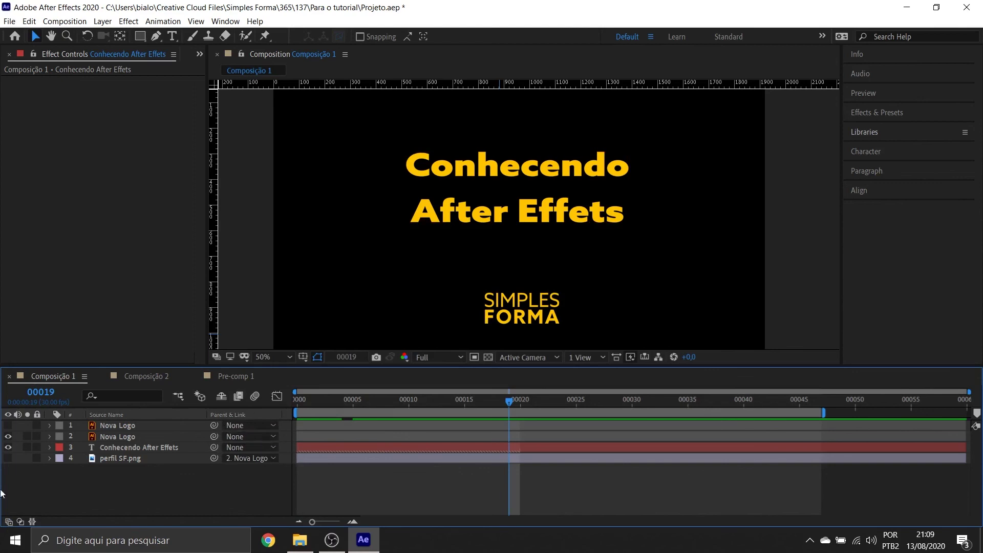
{"action": "left_click", "coordinate": [8, 524]}
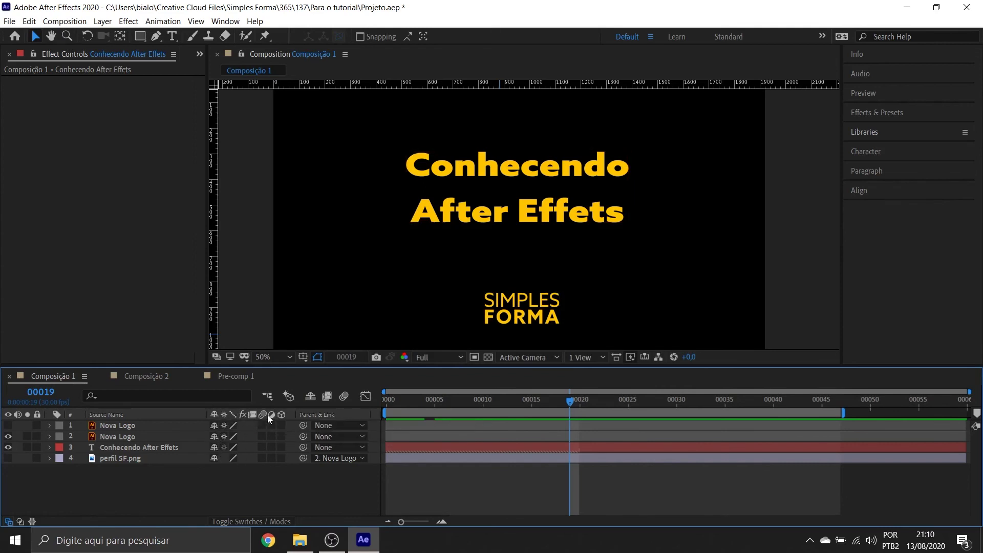
{"action": "left_click", "coordinate": [22, 523]}
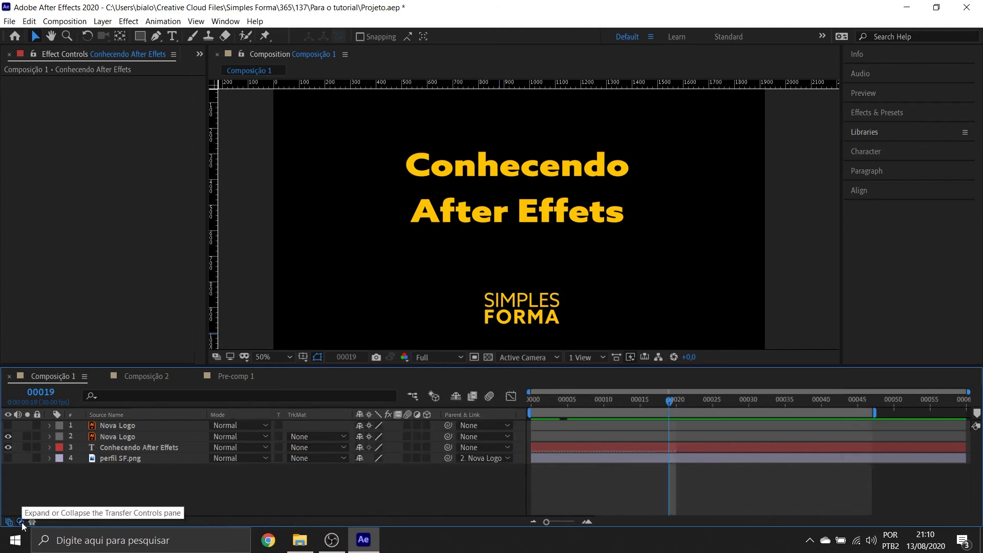
{"action": "left_click", "coordinate": [22, 522]}
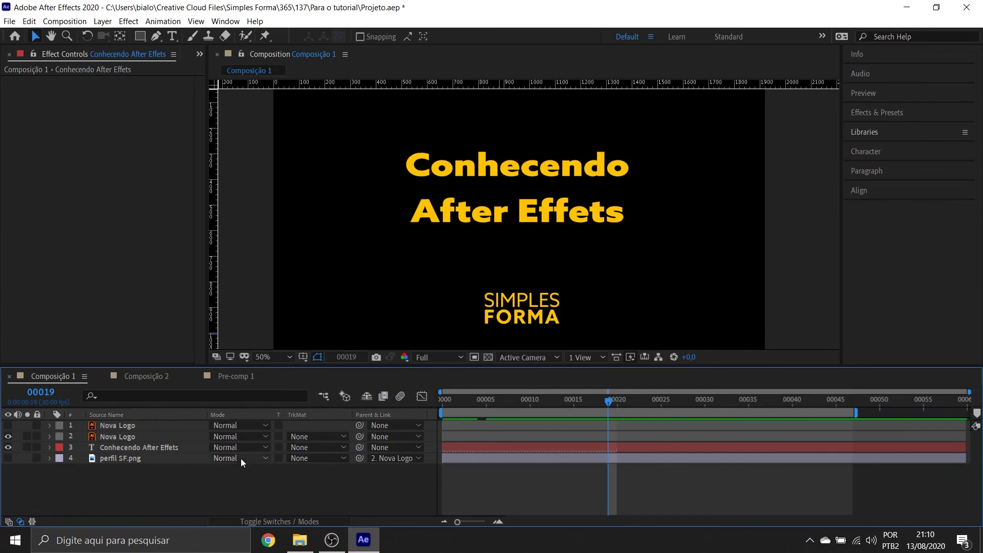
Step: Try the Multiply blending mode on the perfil SF.png layer and set it back to Normal
{"action": "left_click", "coordinate": [241, 459]}
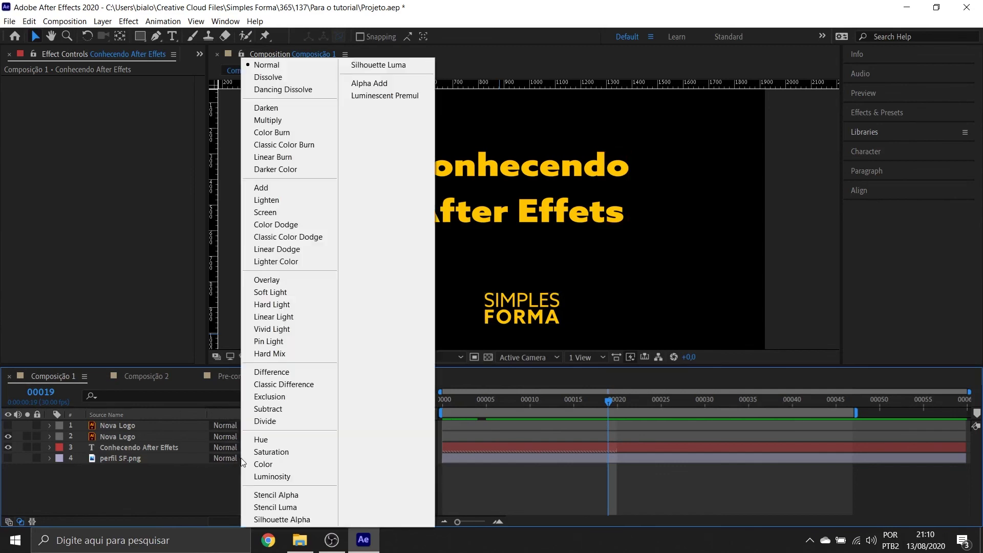
{"action": "left_click", "coordinate": [273, 120]}
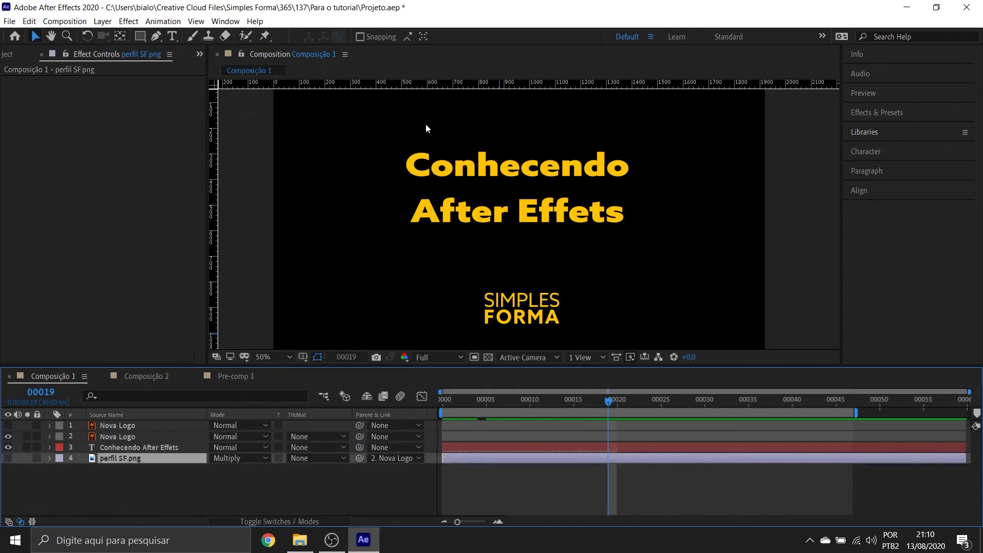
{"action": "left_click", "coordinate": [7, 460]}
{"action": "left_click", "coordinate": [8, 459]}
{"action": "left_click", "coordinate": [241, 459]}
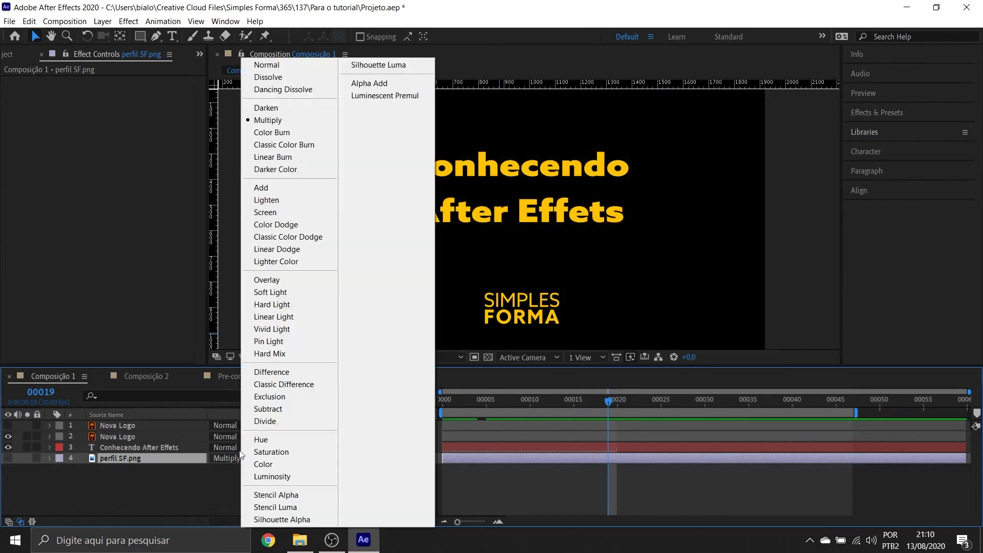
{"action": "left_click", "coordinate": [279, 66]}
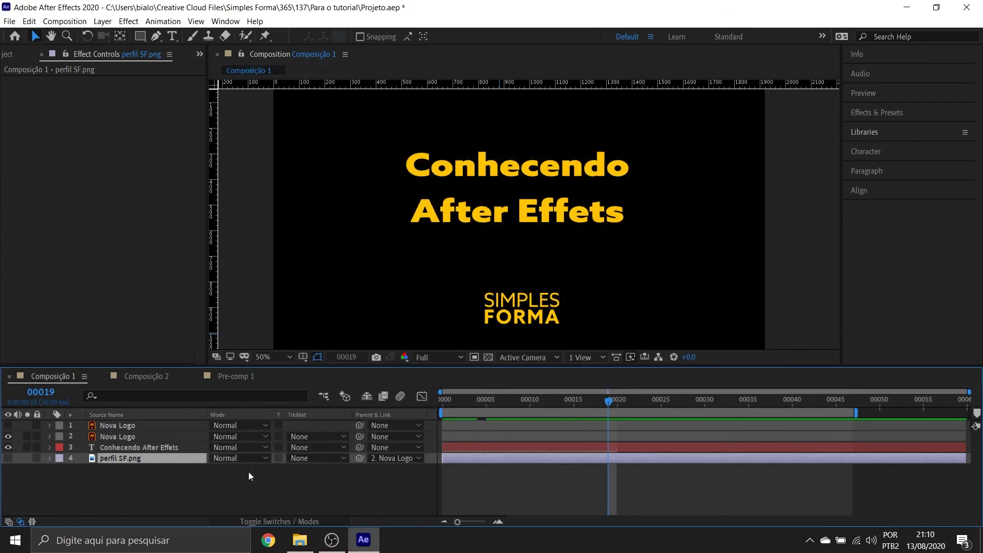
Step: Examine the track matte options of the Conhecendo After Effets layer without applying a matte
{"action": "left_click", "coordinate": [320, 439]}
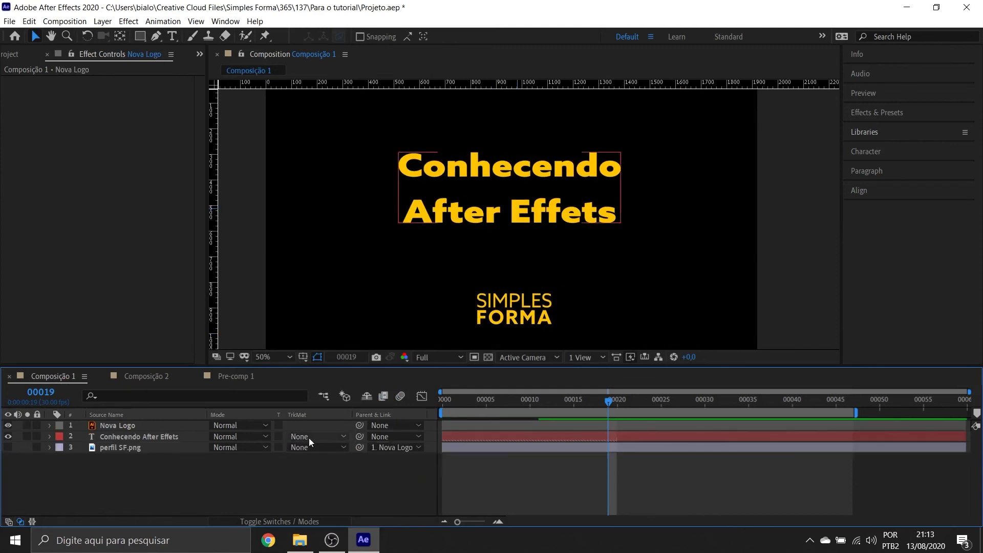
{"action": "left_click", "coordinate": [310, 438]}
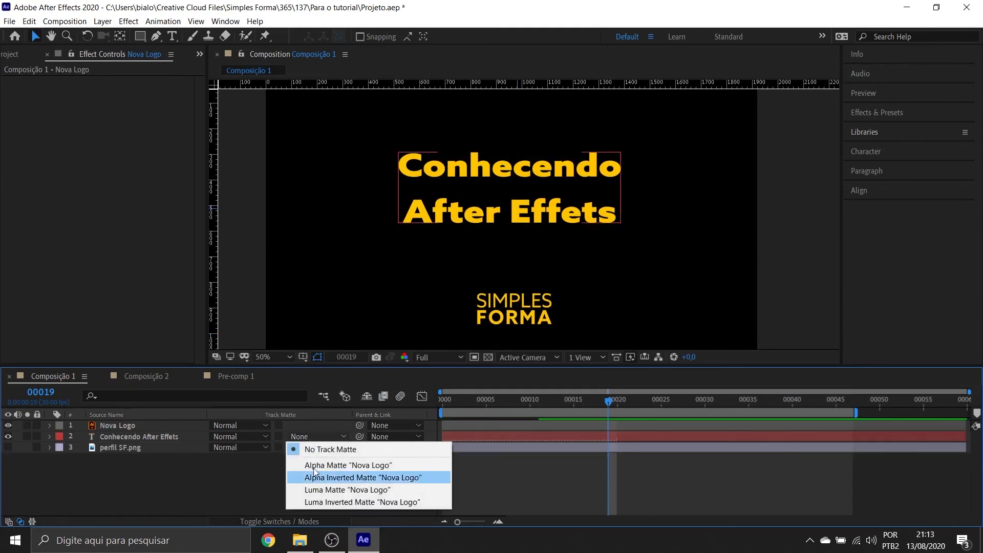
{"action": "left_click", "coordinate": [324, 437]}
{"action": "left_click", "coordinate": [324, 438]}
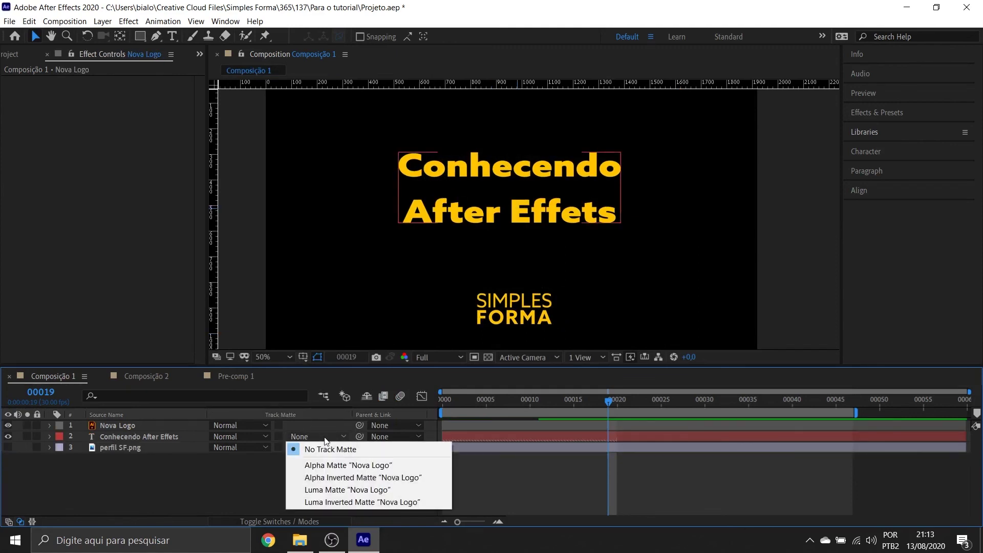
{"action": "left_click", "coordinate": [326, 438]}
{"action": "left_click", "coordinate": [326, 438]}
{"action": "left_click", "coordinate": [312, 450]}
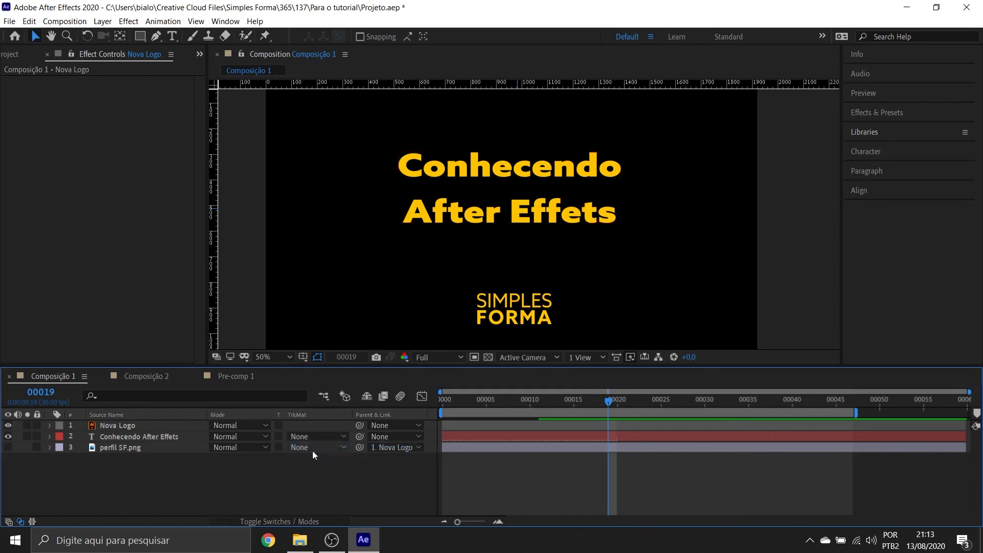
Step: Draw a white rectangle as a new shape layer covering the Simples Forma logo and return to the Selection tool
{"action": "left_click", "coordinate": [141, 38]}
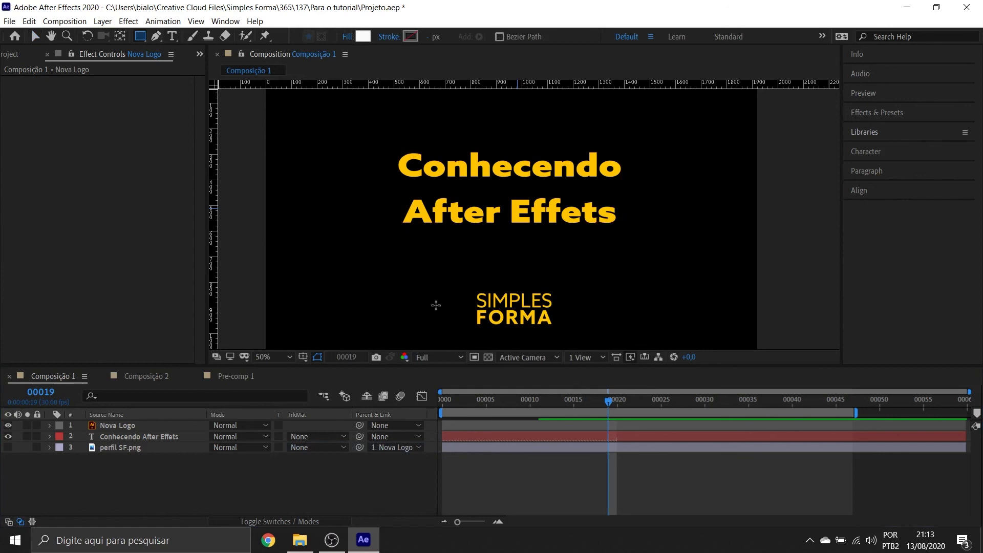
{"action": "mouse_move", "coordinate": [445, 274]}
{"action": "left_mouse_down"}
{"action": "mouse_move", "coordinate": [593, 336]}
{"action": "mouse_move", "coordinate": [575, 330]}
{"action": "mouse_move", "coordinate": [584, 337]}
{"action": "left_mouse_up"}
{"action": "key", "text": "v"}
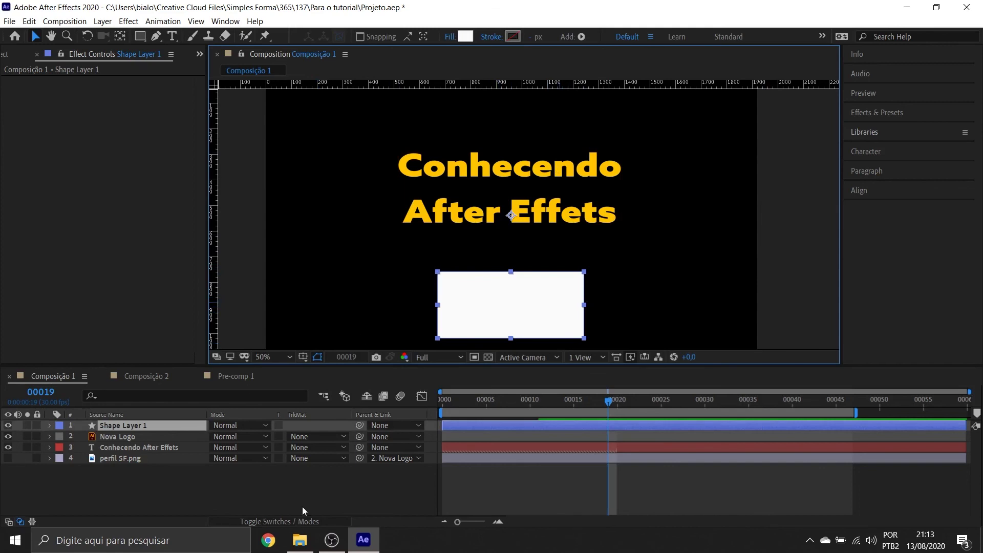
Step: Apply Alpha Inverted Matte "Shape Layer 1" to the Nova Logo layer, scrub to frame 13, and deselect the shape layer
{"action": "left_click", "coordinate": [315, 439]}
{"action": "left_click", "coordinate": [326, 478]}
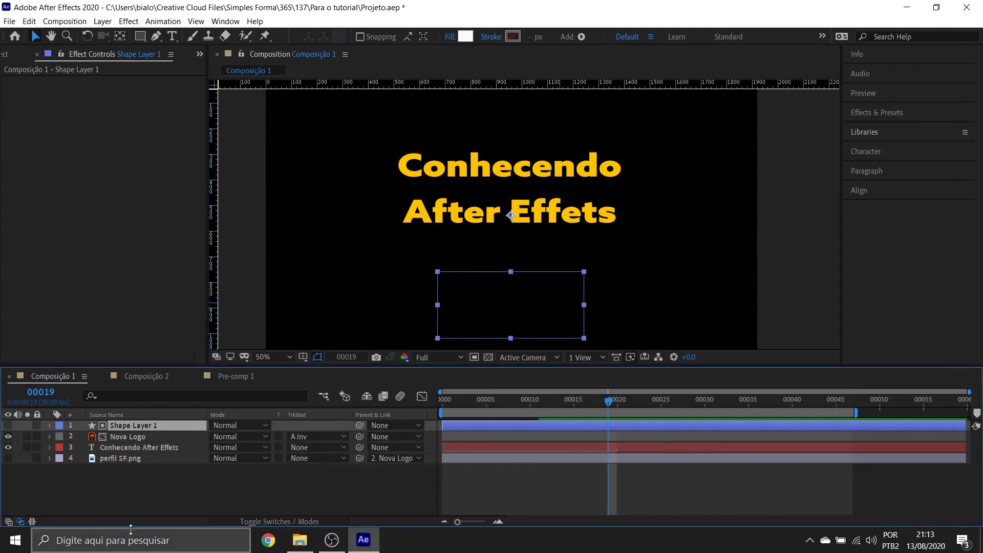
{"action": "left_click", "coordinate": [298, 438]}
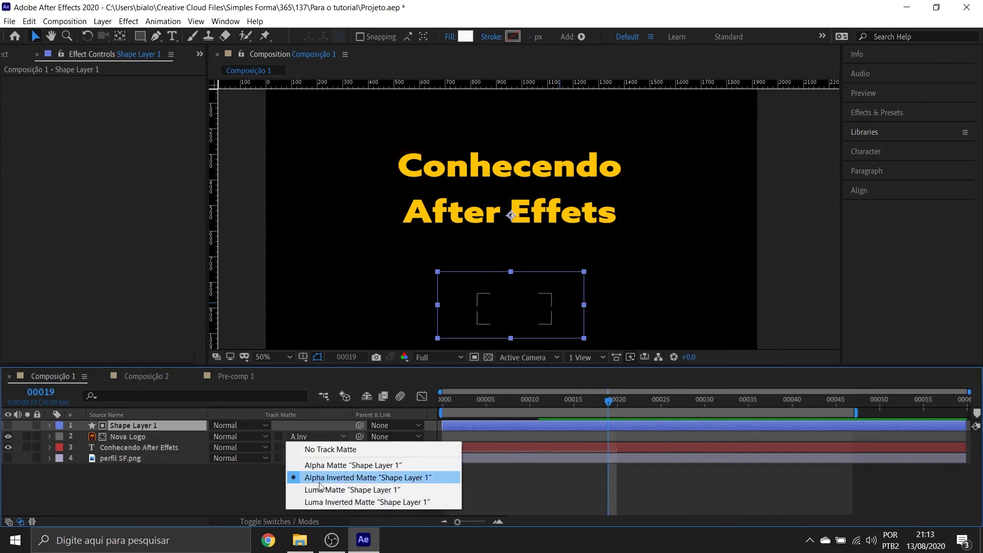
{"action": "left_click", "coordinate": [332, 476]}
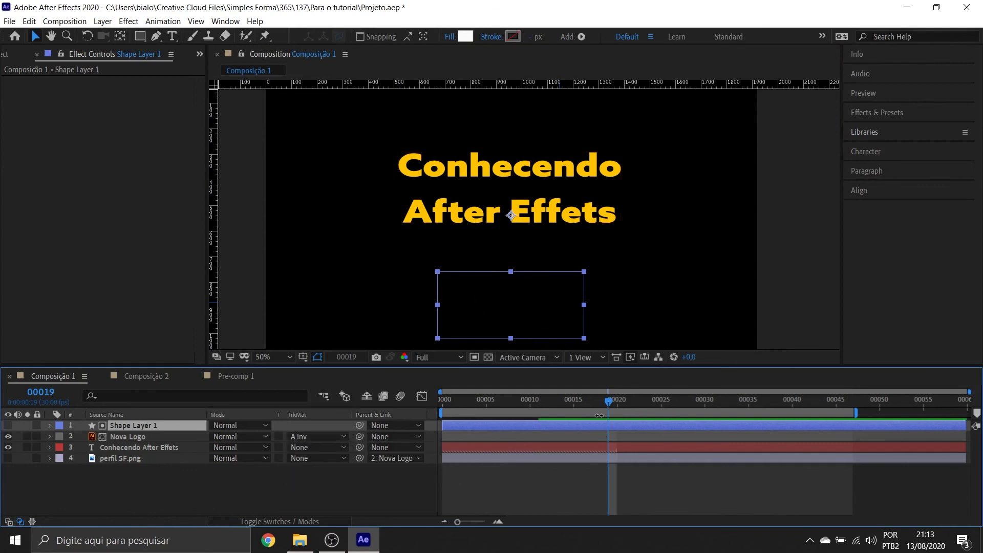
{"action": "left_click_drag", "start_coordinate": [609, 407], "coordinate": [556, 422]}
{"action": "left_click", "coordinate": [382, 506]}
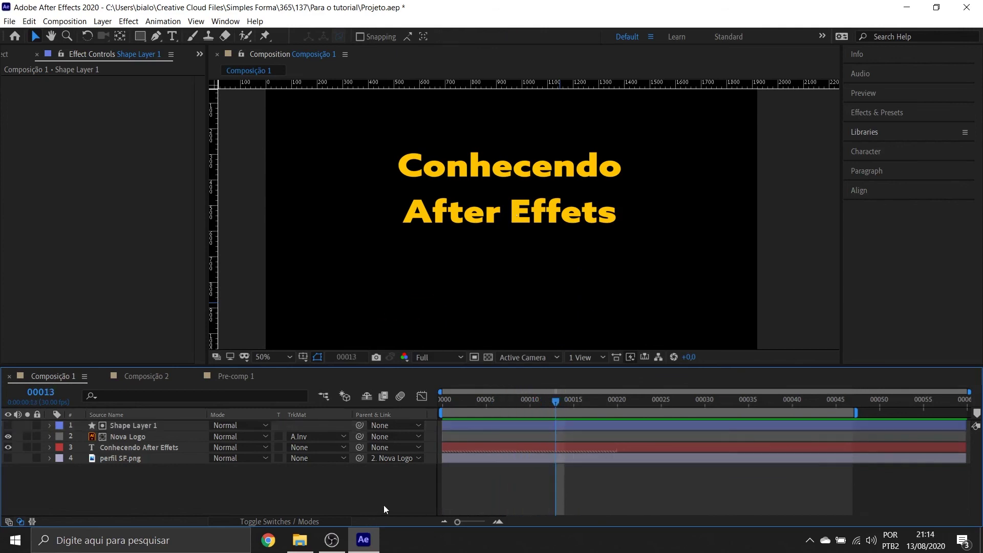
Step: Set the Nova Logo track matte to Alpha Matte "Shape Layer 1" and scrub the logo's entrance to check the matte
{"action": "left_click", "coordinate": [308, 437]}
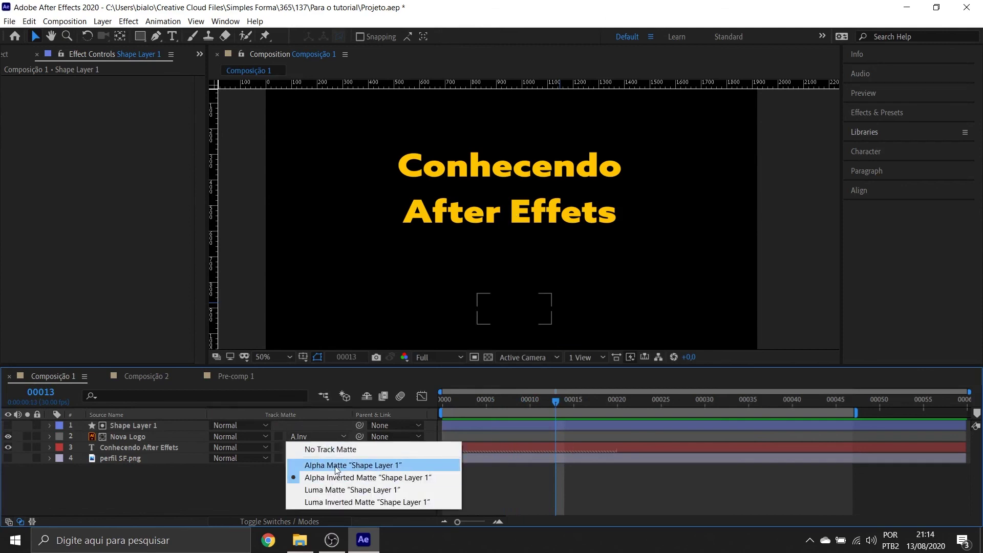
{"action": "left_click", "coordinate": [337, 466]}
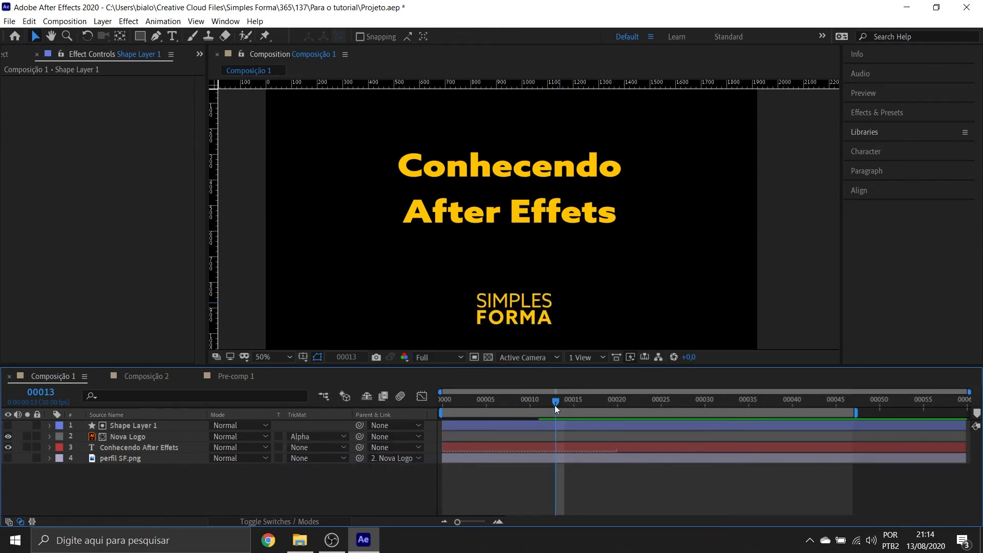
{"action": "left_click", "coordinate": [7, 427]}
{"action": "left_click", "coordinate": [7, 428]}
{"action": "left_click", "coordinate": [522, 405]}
{"action": "left_click_drag", "start_coordinate": [520, 407], "coordinate": [556, 416]}
{"action": "mouse_move", "coordinate": [557, 405]}
{"action": "left_mouse_down"}
{"action": "mouse_move", "coordinate": [475, 415]}
{"action": "mouse_move", "coordinate": [548, 408]}
{"action": "mouse_move", "coordinate": [504, 420]}
{"action": "mouse_move", "coordinate": [555, 418]}
{"action": "left_mouse_up"}
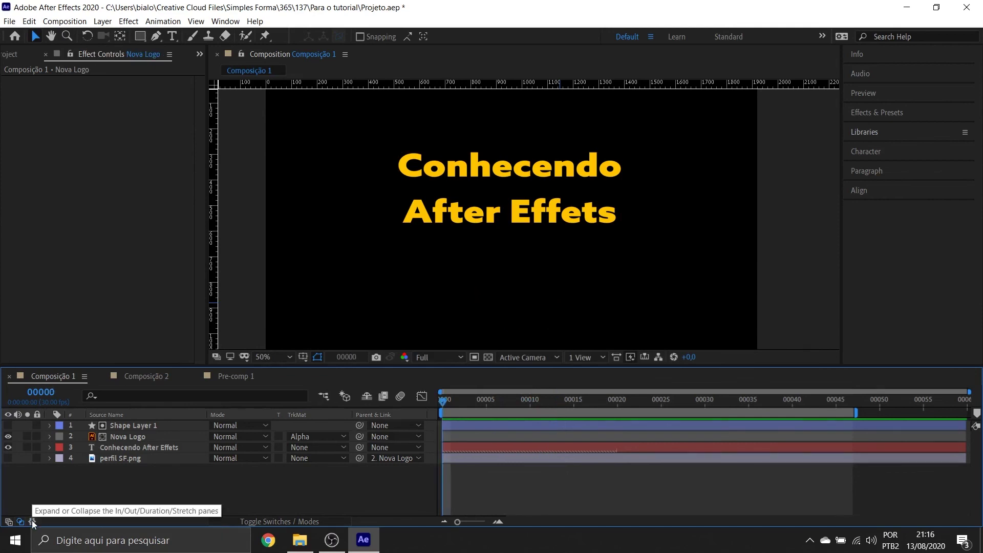
Step: Show the In, Out, Duration and Stretch columns and set the Nova Logo layer's Stretch to 42%
{"action": "left_click", "coordinate": [32, 520]}
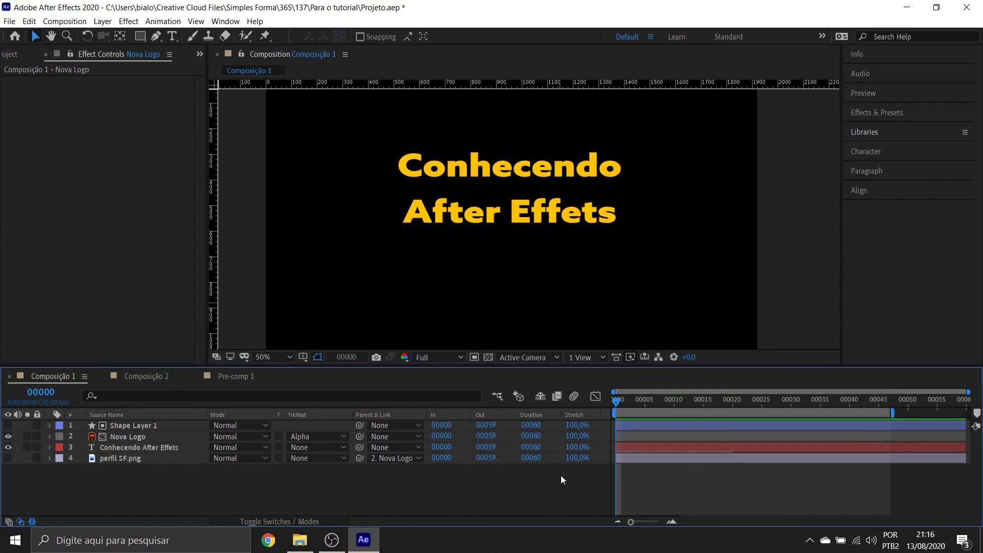
{"action": "left_click", "coordinate": [442, 447]}
{"action": "left_click_drag", "start_coordinate": [578, 439], "coordinate": [549, 448]}
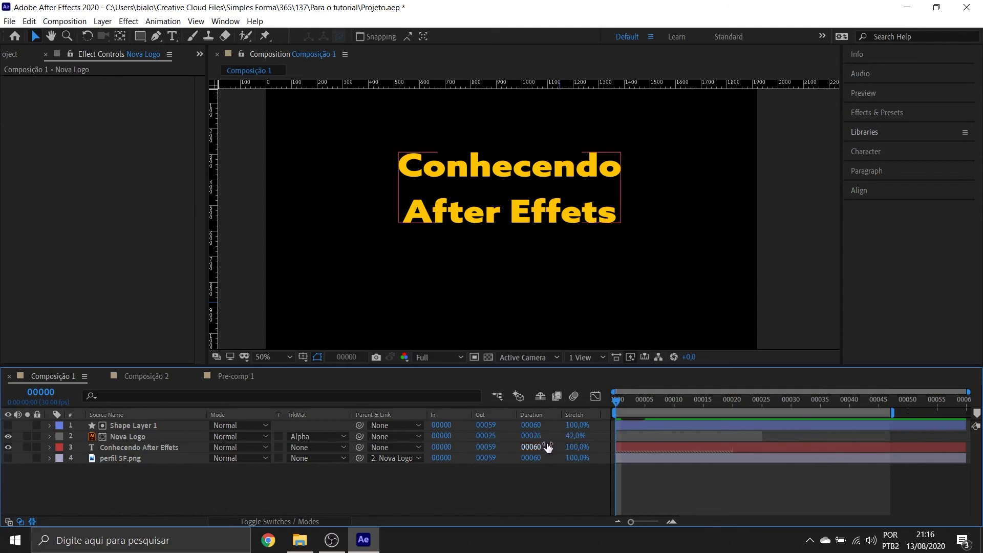
Step: Reveal the Nova Logo layer's keyframed Position and Scale properties and set its Stretch to 82%
{"action": "left_click", "coordinate": [117, 437]}
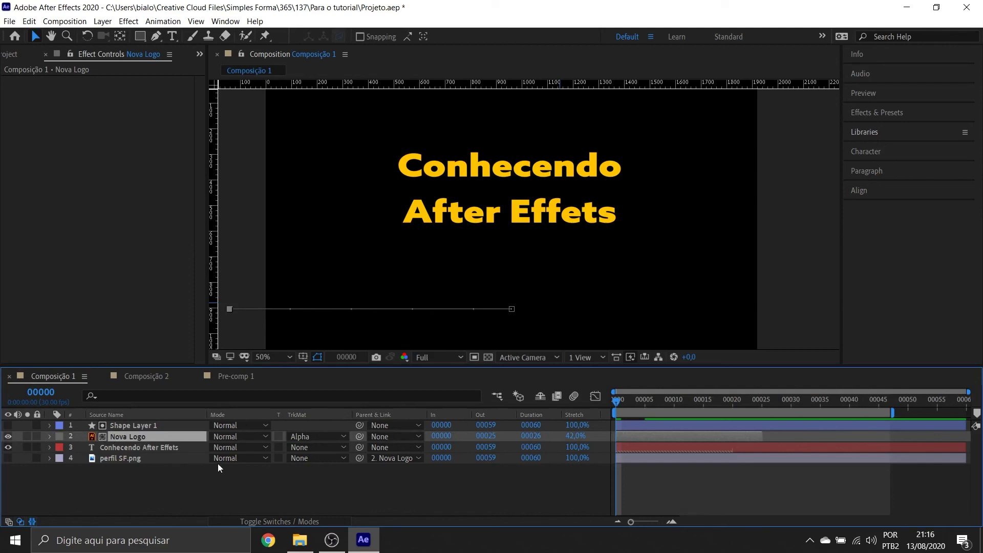
{"action": "key", "text": "u"}
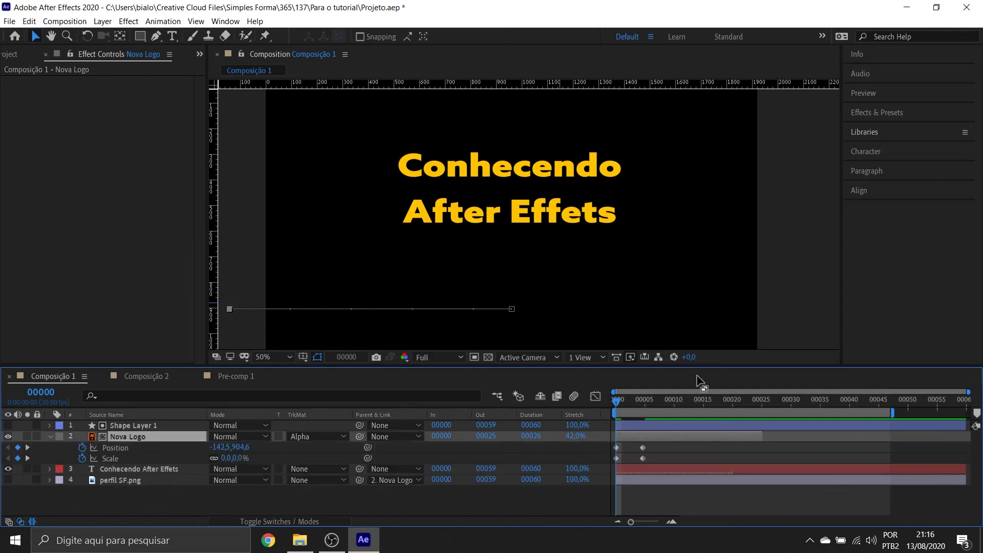
{"action": "mouse_move", "coordinate": [615, 403]}
{"action": "left_mouse_down"}
{"action": "mouse_move", "coordinate": [643, 404]}
{"action": "mouse_move", "coordinate": [618, 408]}
{"action": "left_mouse_up"}
{"action": "left_click_drag", "start_coordinate": [576, 436], "coordinate": [954, 471]}
{"action": "mouse_move", "coordinate": [579, 440]}
{"action": "left_mouse_down"}
{"action": "mouse_move", "coordinate": [540, 450]}
{"action": "mouse_move", "coordinate": [564, 445]}
{"action": "left_mouse_up"}
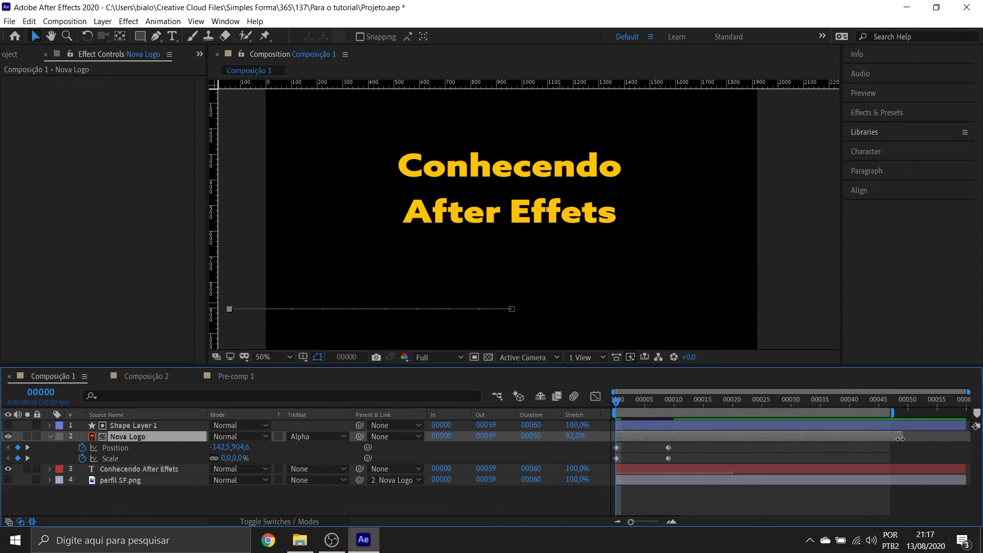
Step: Trim the end of the Nova Logo layer to frame 12
{"action": "left_click_drag", "start_coordinate": [899, 437], "coordinate": [727, 438]}
{"action": "left_click_drag", "start_coordinate": [616, 403], "coordinate": [684, 401]}
{"action": "key", "text": "alt+bracketright"}
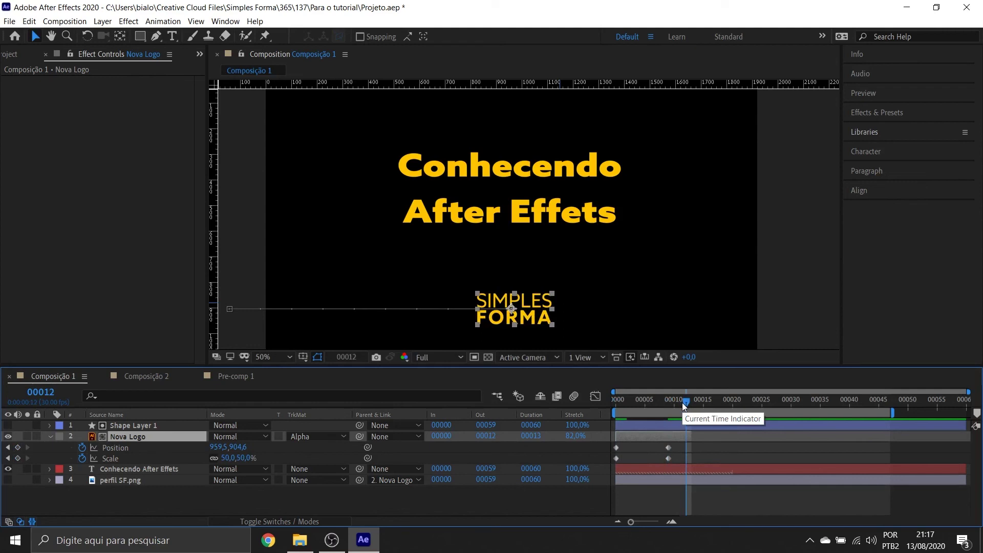
Step: Set the Nova Logo layer's Stretch to 83% and hide the In, Out, Duration and Stretch columns
{"action": "mouse_move", "coordinate": [584, 436]}
{"action": "left_mouse_down"}
{"action": "mouse_move", "coordinate": [568, 440]}
{"action": "mouse_move", "coordinate": [601, 437]}
{"action": "mouse_move", "coordinate": [567, 444]}
{"action": "mouse_move", "coordinate": [589, 445]}
{"action": "left_mouse_up"}
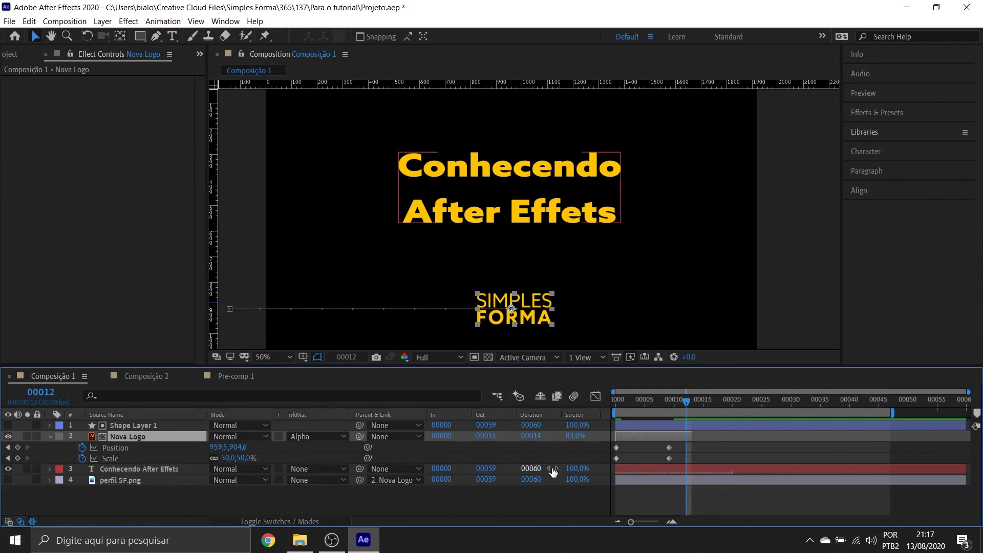
{"action": "left_click", "coordinate": [32, 523]}
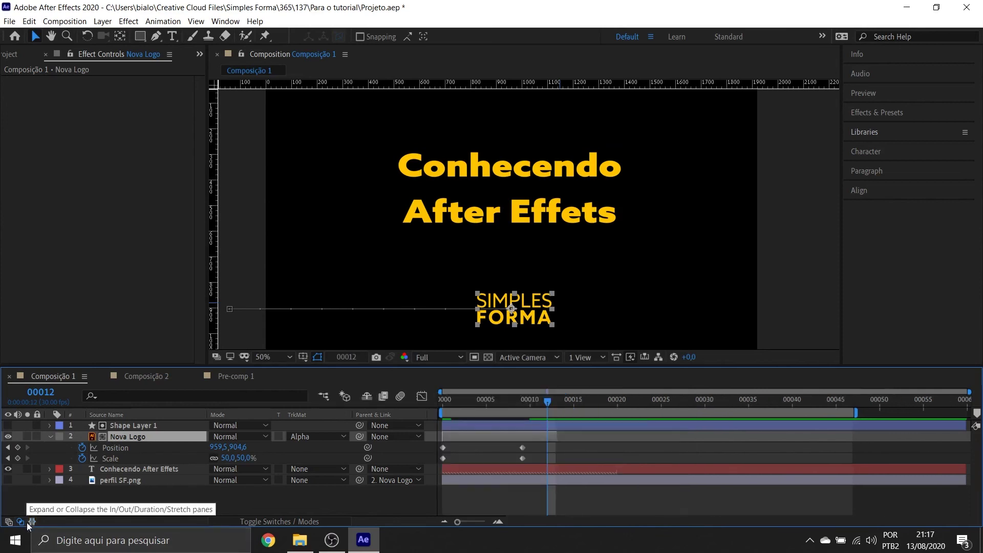
Step: Hide the Mode and TrkMat columns, and magnify the timeline to individual frames before restoring the full composition view
{"action": "left_click", "coordinate": [21, 522]}
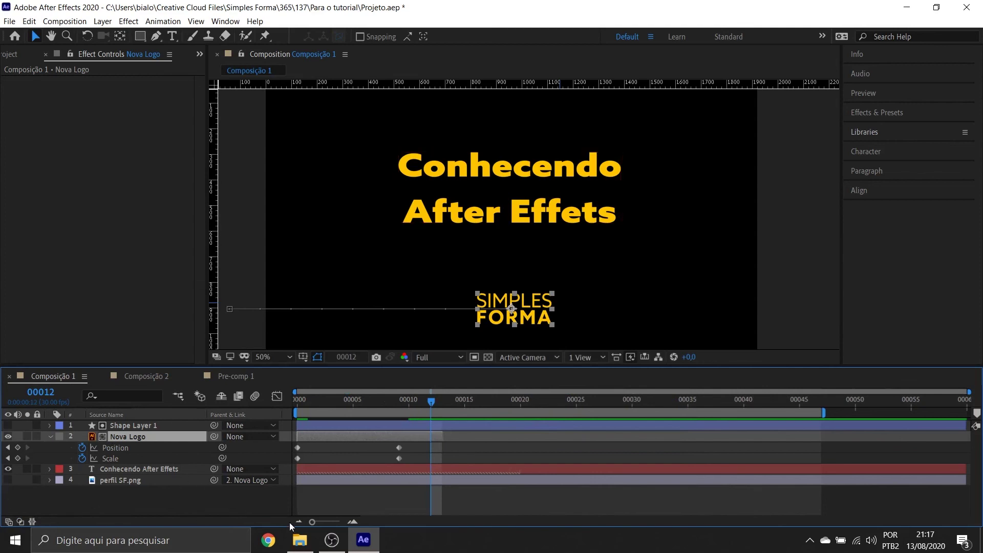
{"action": "left_click_drag", "start_coordinate": [311, 527], "coordinate": [361, 534]}
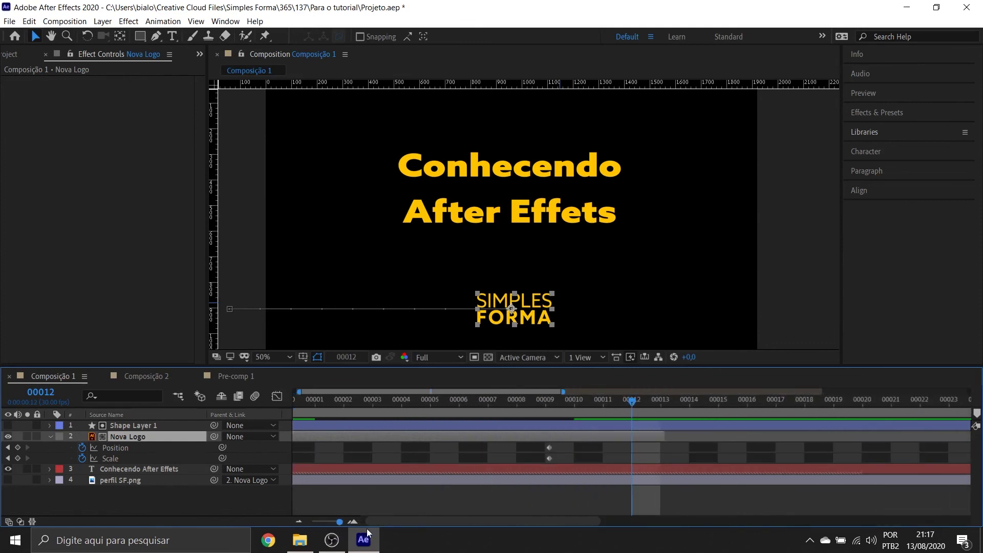
{"action": "left_click_drag", "start_coordinate": [340, 522], "coordinate": [311, 521]}
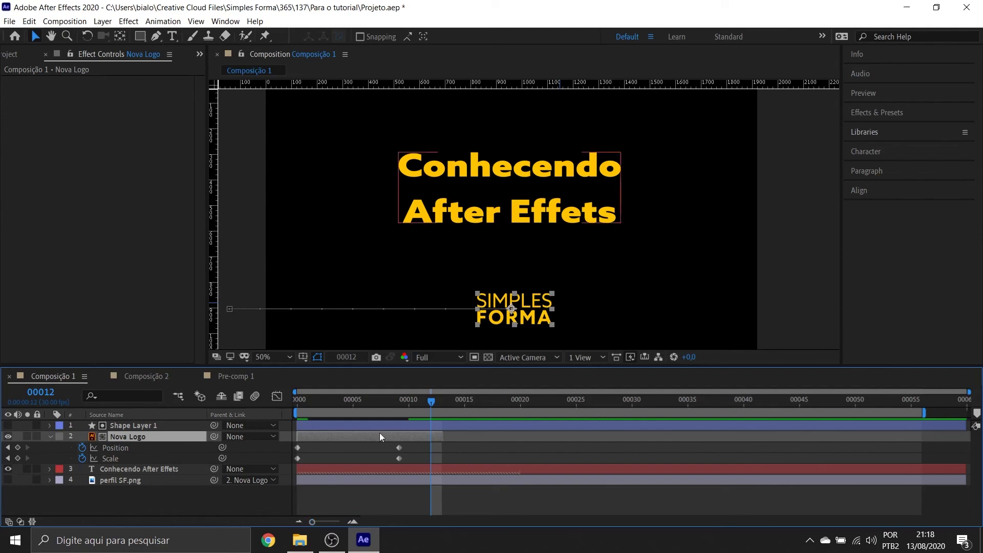
Step: Extend the work area and the Nova Logo layer's out point to the end of the composition
{"action": "left_click_drag", "start_coordinate": [436, 400], "coordinate": [977, 412]}
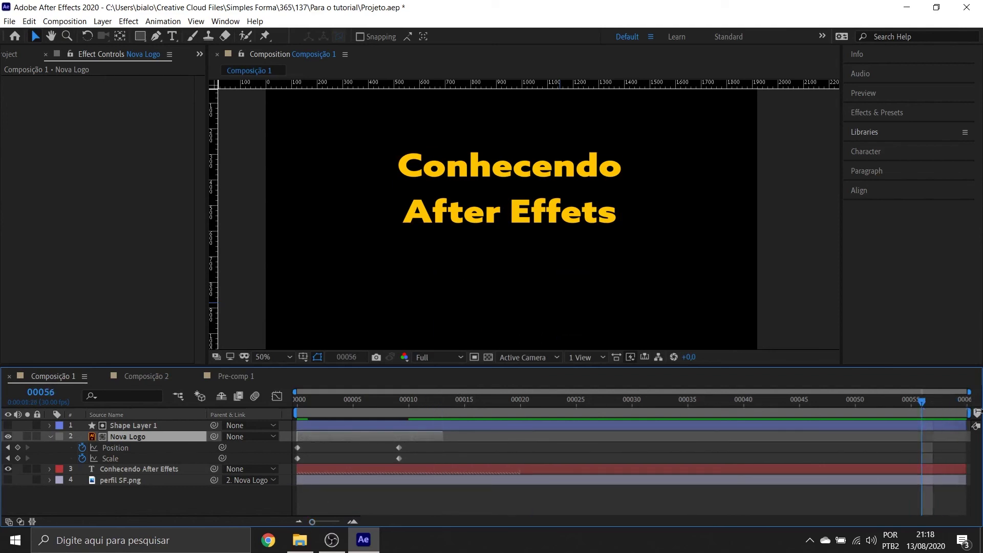
{"action": "left_click_drag", "start_coordinate": [312, 522], "coordinate": [348, 520]}
{"action": "left_click_drag", "start_coordinate": [678, 402], "coordinate": [852, 426]}
{"action": "left_click_drag", "start_coordinate": [667, 430], "coordinate": [467, 438]}
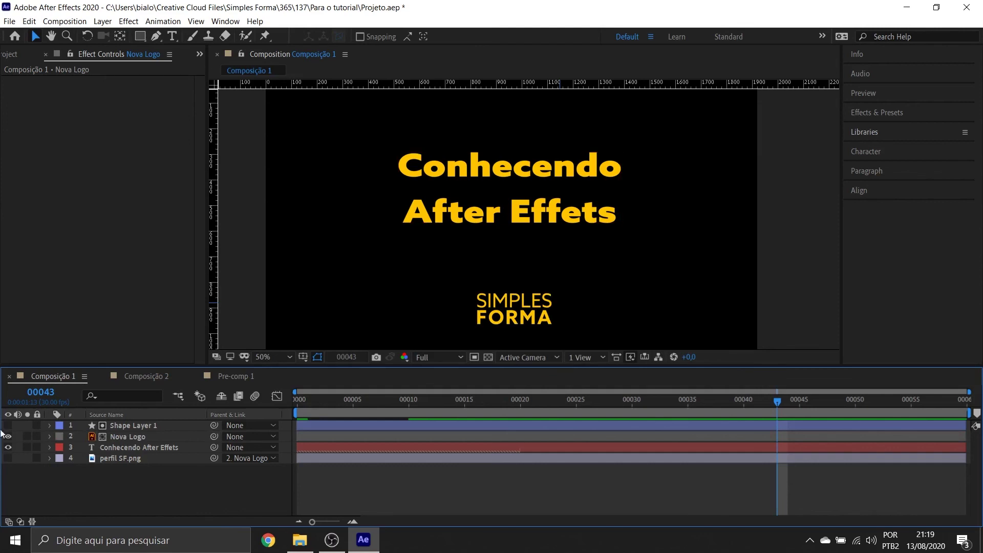
Step: Reveal the Nova Logo layer's Position and Scale keyframes and scrub the timeline to examine the logo's animation
{"action": "left_click", "coordinate": [123, 436]}
{"action": "key", "text": "u"}
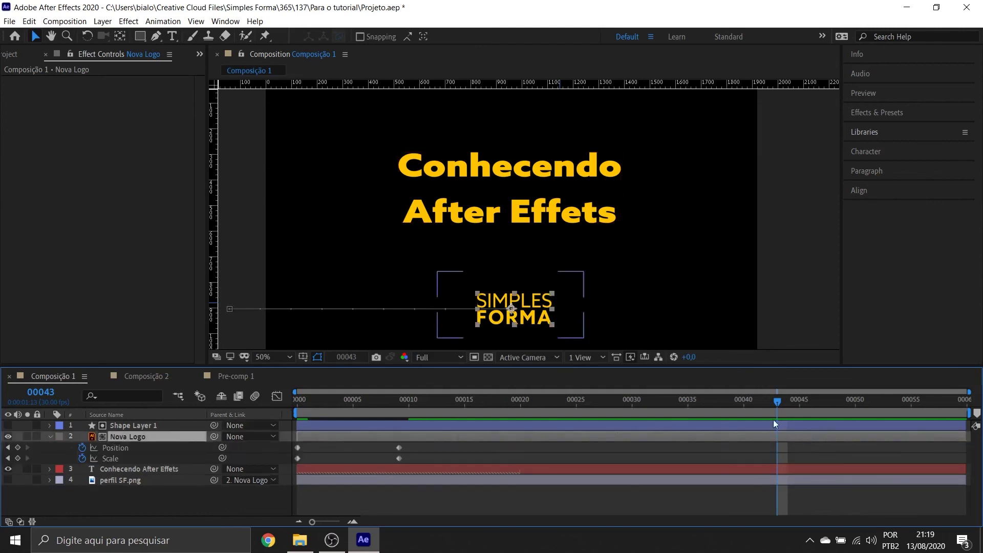
{"action": "left_click_drag", "start_coordinate": [777, 402], "coordinate": [341, 402]}
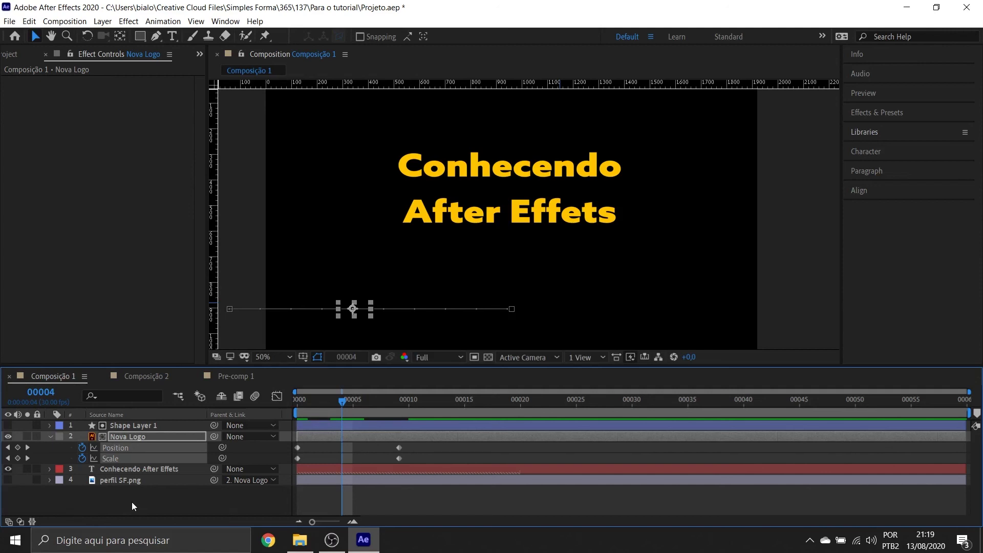
{"action": "left_click_drag", "start_coordinate": [343, 404], "coordinate": [450, 439]}
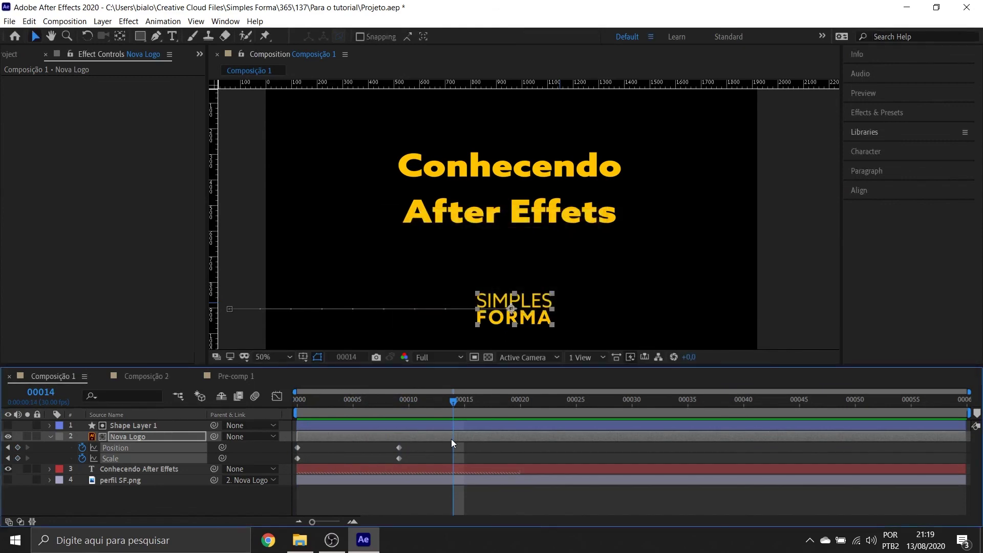
{"action": "left_click_drag", "start_coordinate": [452, 401], "coordinate": [564, 410]}
Step: Return to the first frame and scrub to frame 22 to review the logo's entrance
{"action": "key", "text": "Home"}
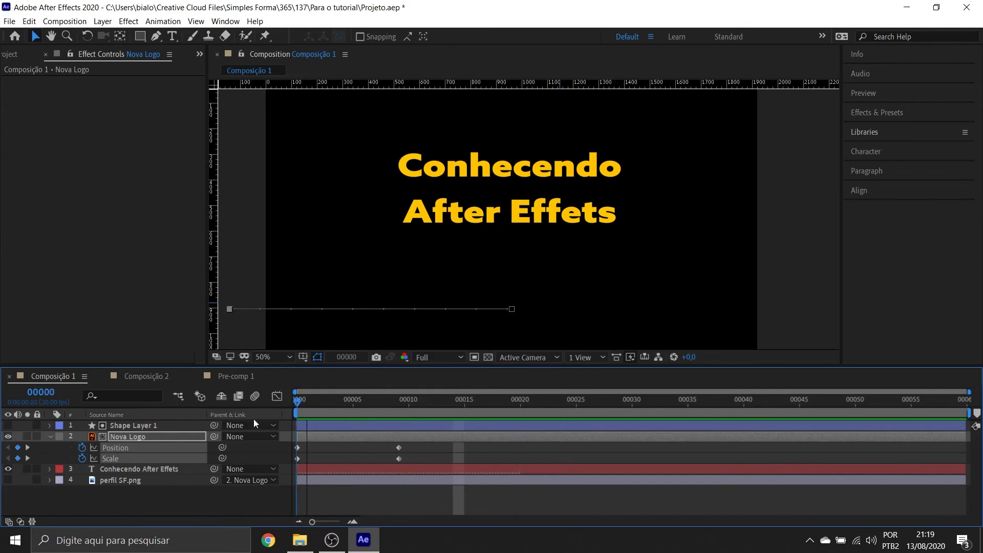
{"action": "left_click_drag", "start_coordinate": [298, 406], "coordinate": [429, 425]}
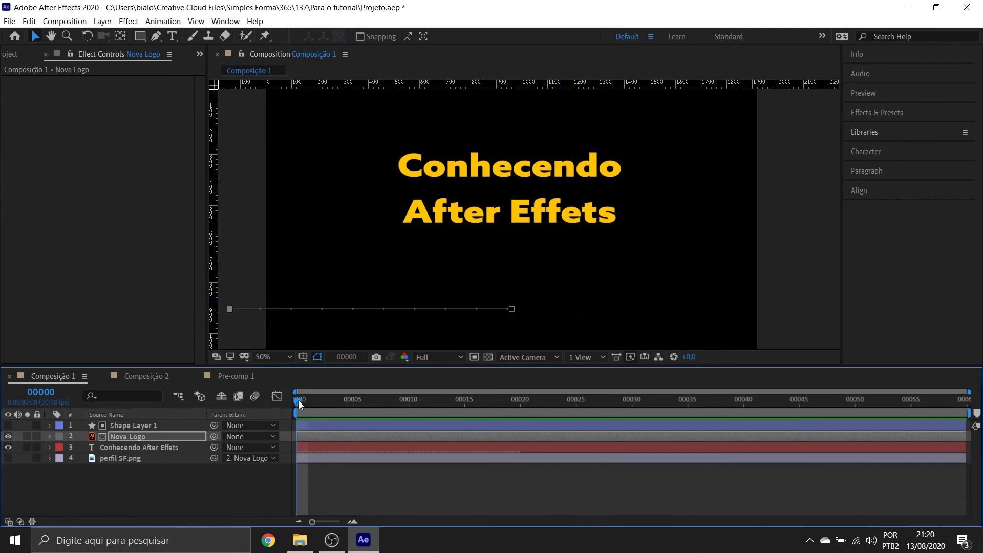
{"action": "left_click_drag", "start_coordinate": [300, 400], "coordinate": [552, 439]}
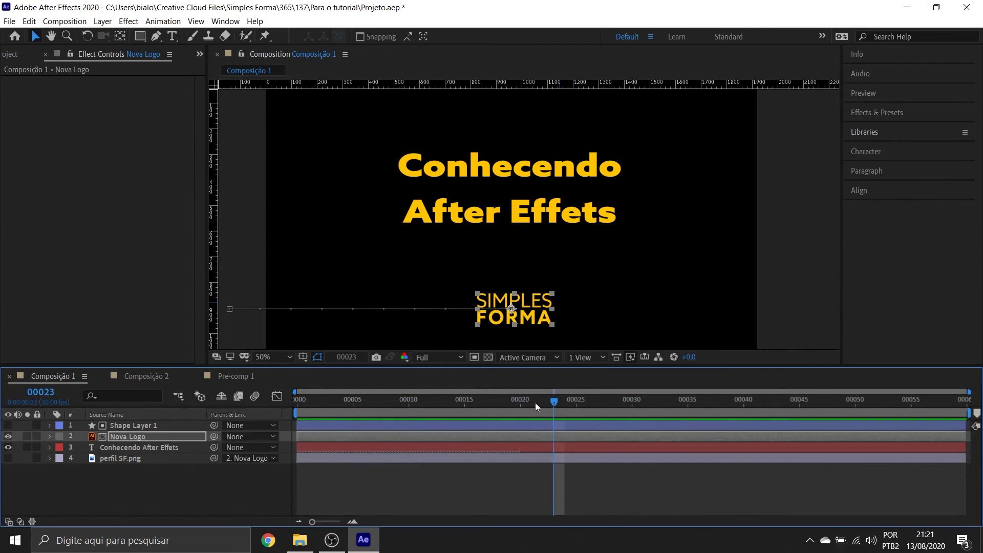
{"action": "mouse_move", "coordinate": [549, 401]}
{"action": "left_mouse_down"}
{"action": "mouse_move", "coordinate": [346, 402]}
{"action": "mouse_move", "coordinate": [542, 402]}
{"action": "left_mouse_up"}
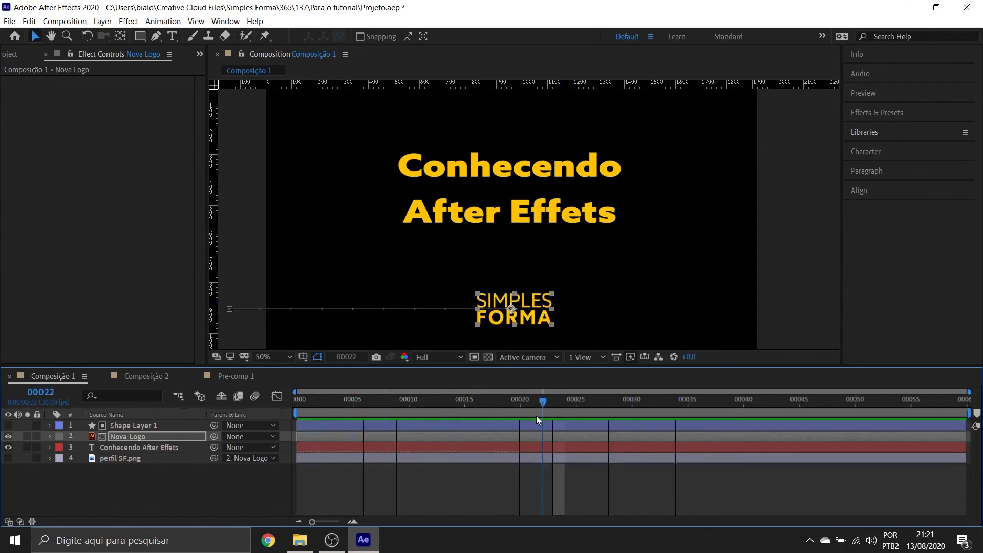